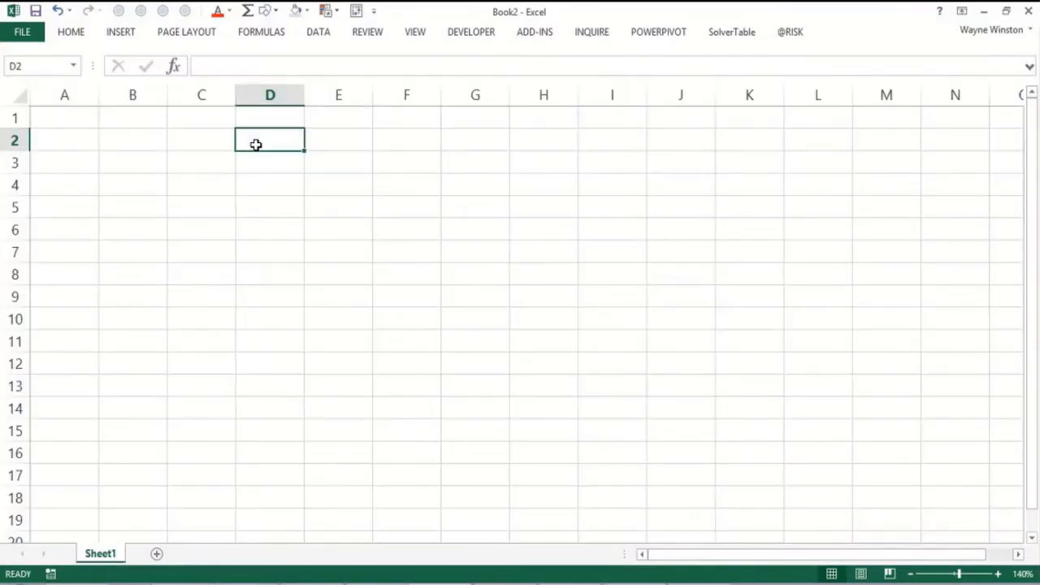
- Enter the date April 15, 2016 in D2 and the label april15price in E4
type("April ")
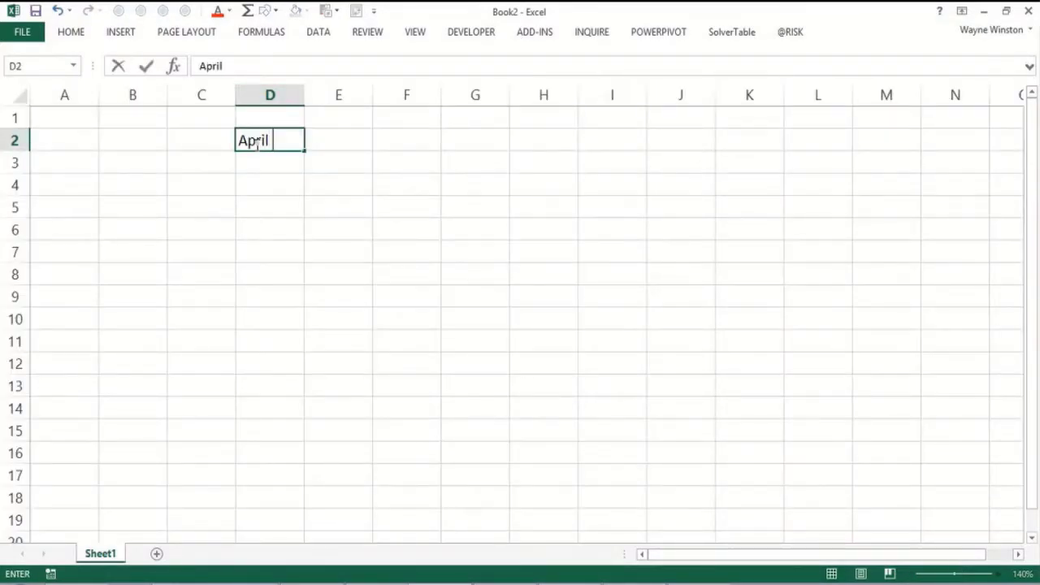
type("15, 201")
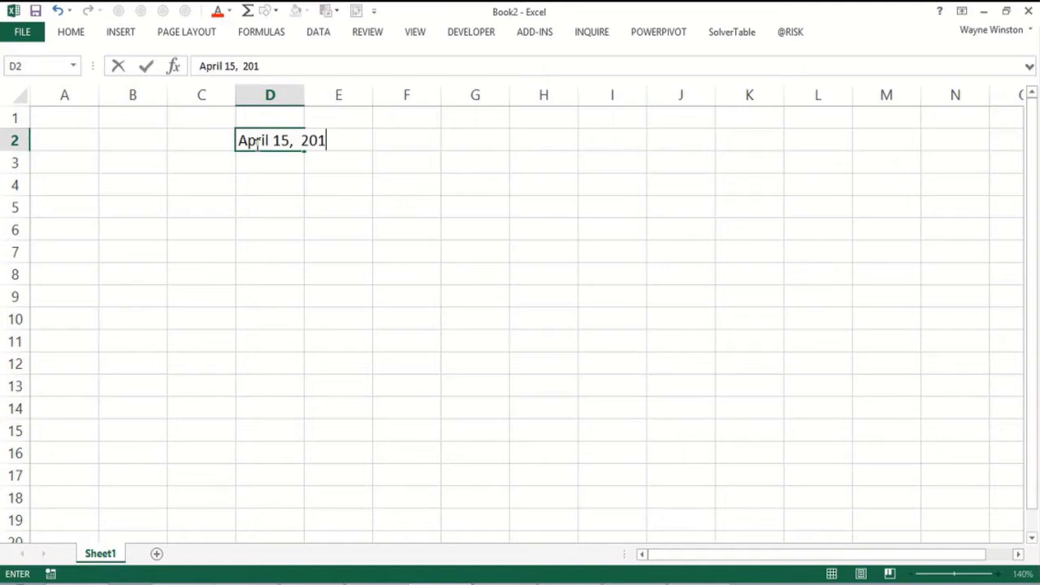
type("6")
key("Return")
key("Return")
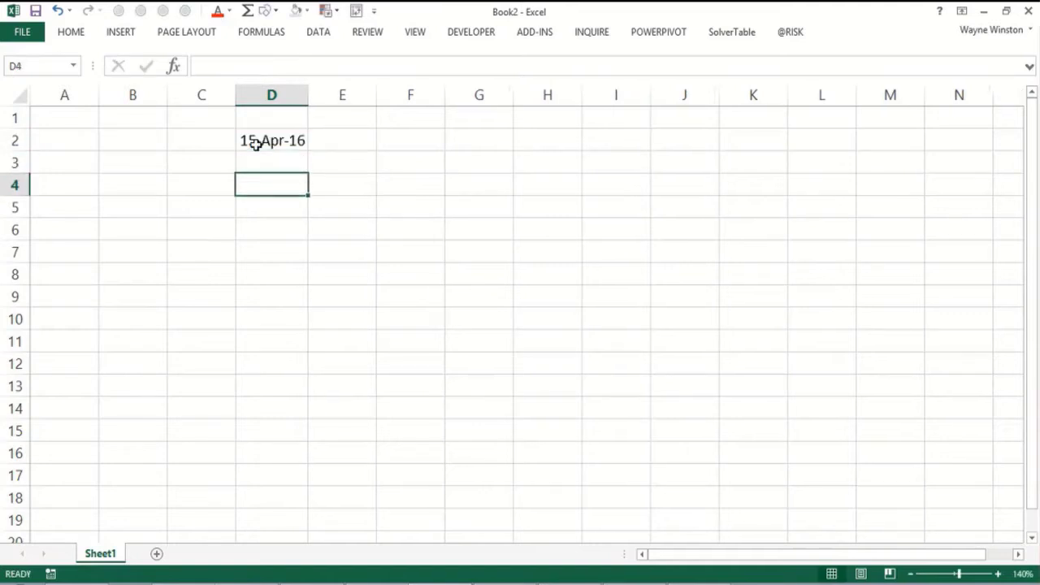
left_click(347, 189)
type("april15")
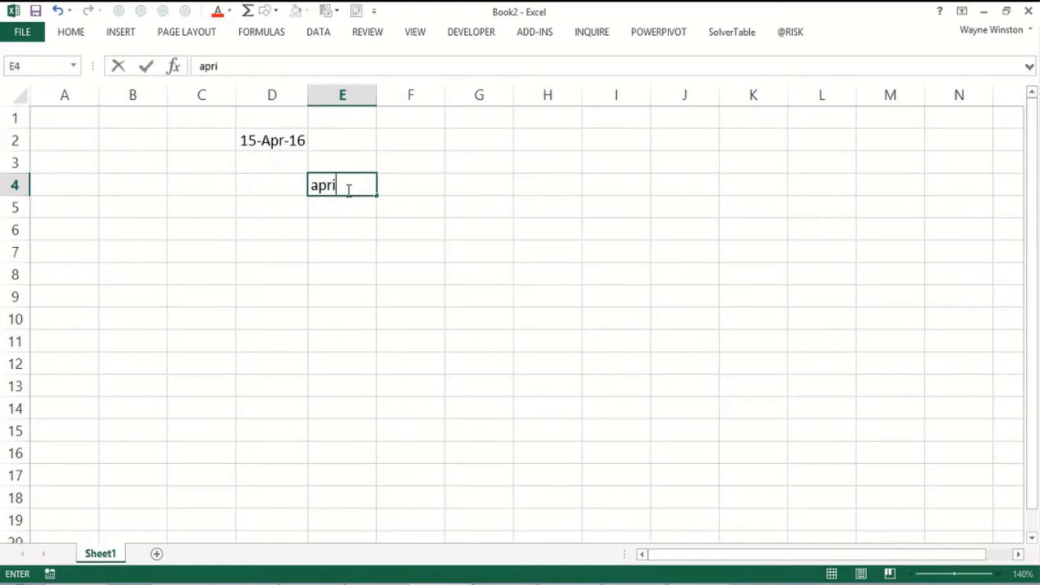
key("BackSpace")
key("BackSpace")
key("BackSpace")
type("l15price")
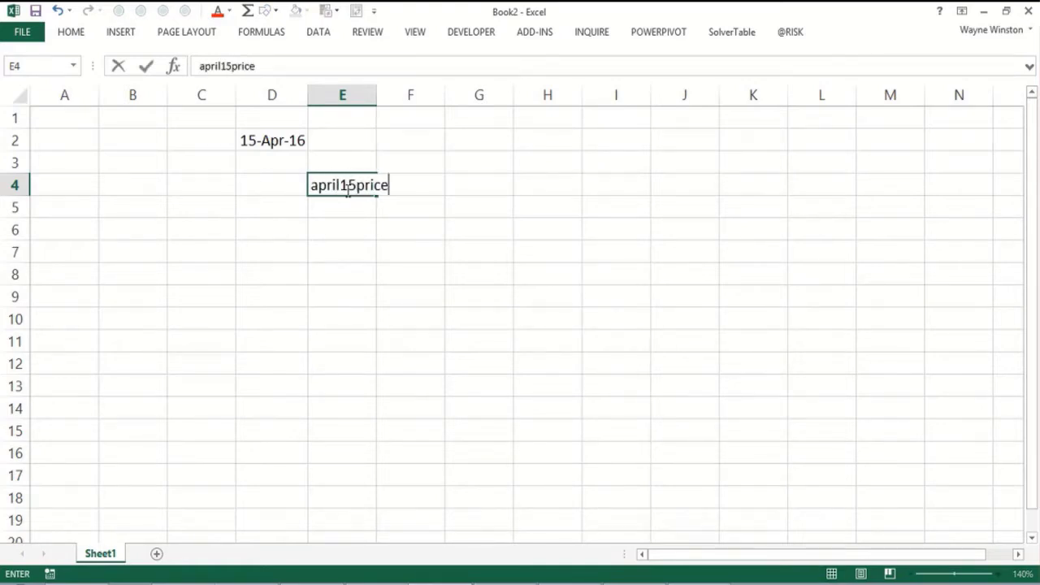
key("Tab")
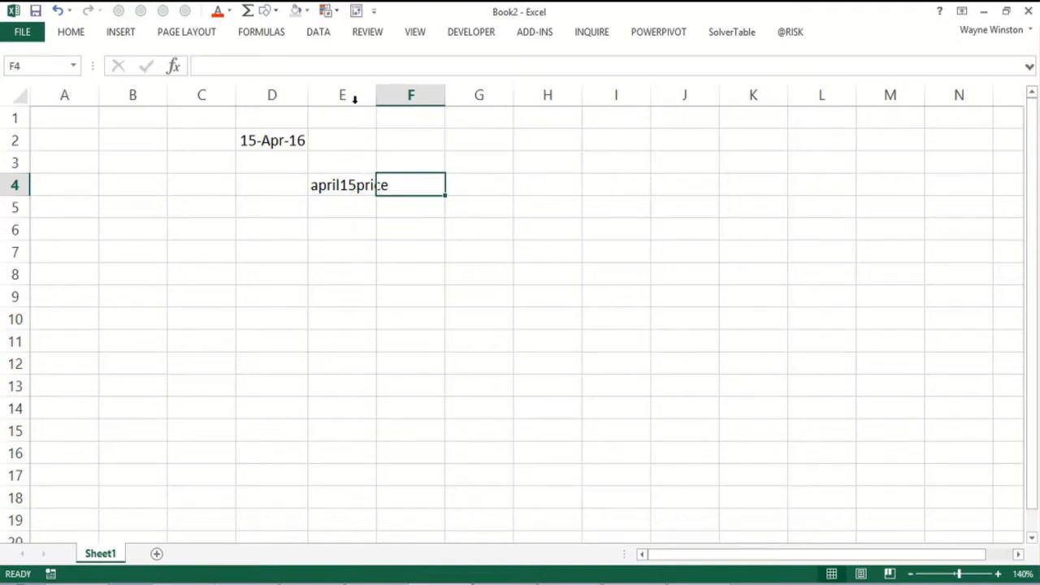
- Widen column E to fit the label and enter 109.64 in F4
left_click_drag(374, 88, 401, 105)
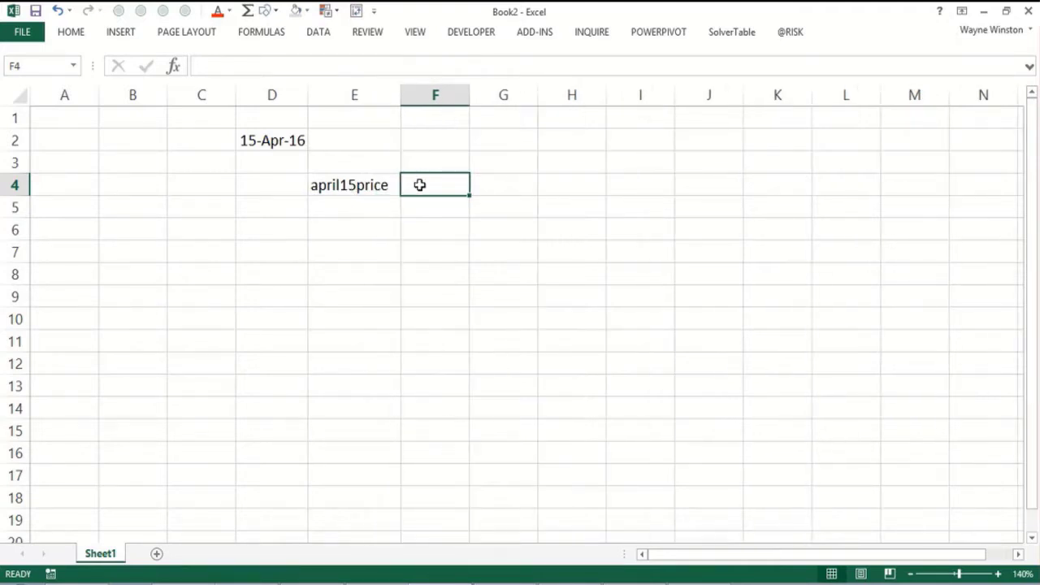
type("109")
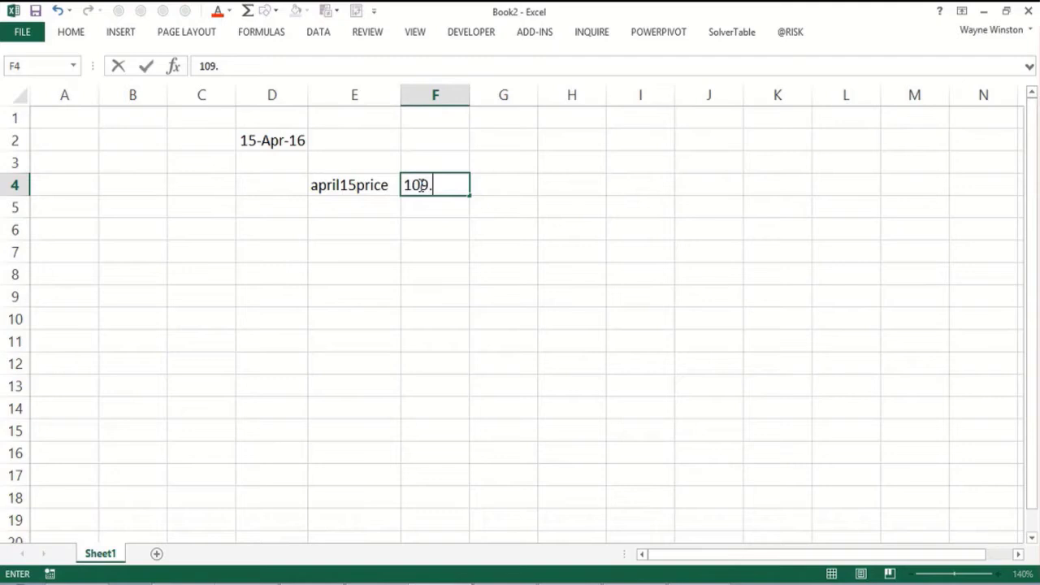
type(".64")
key("Return")
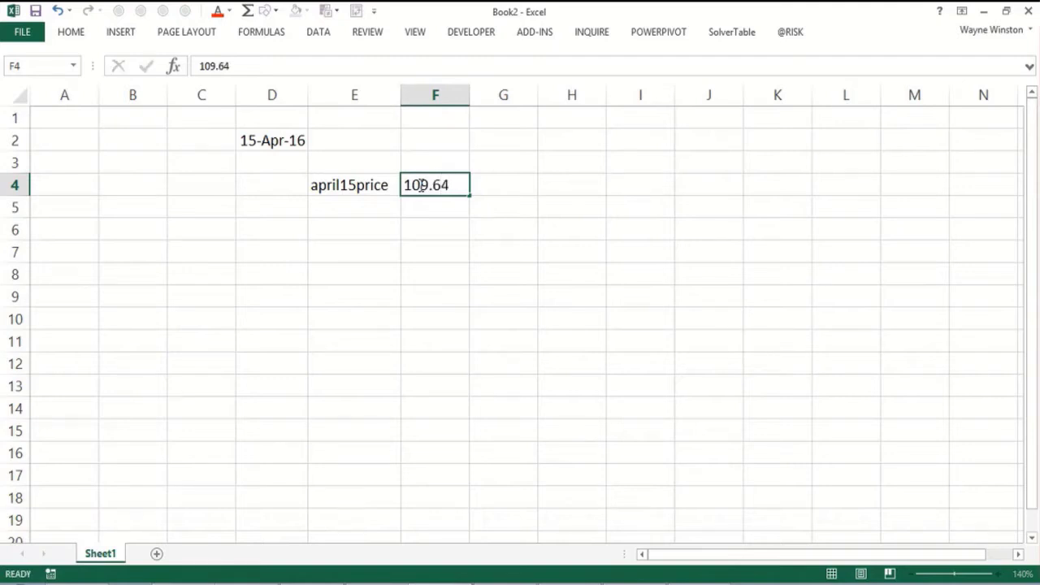
- Enter Hedge stock risk, Buy puts, September 25, 2016 and $95 put in B7:B10
left_click(381, 217)
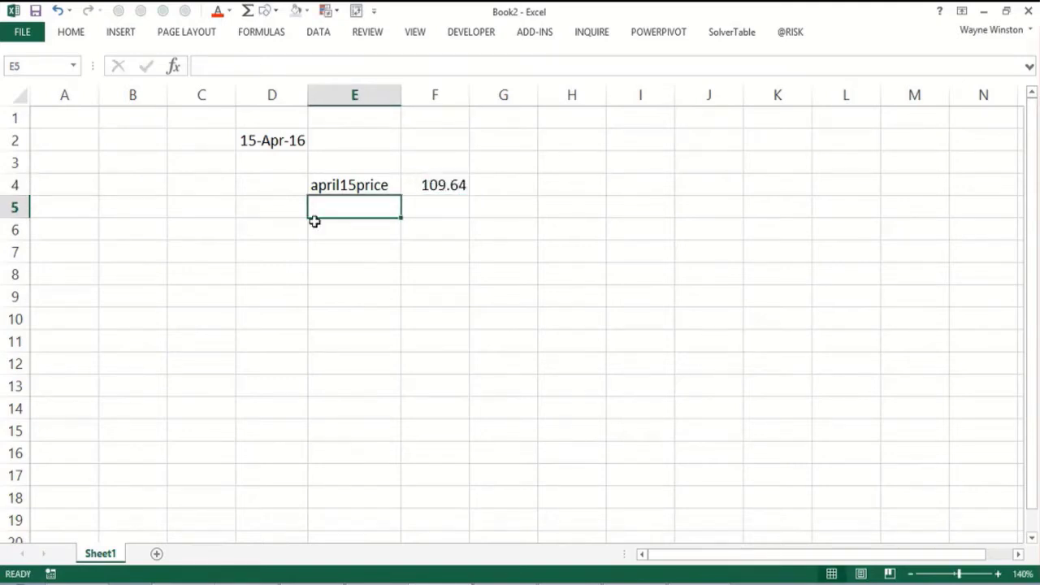
left_click(120, 259)
type("He")
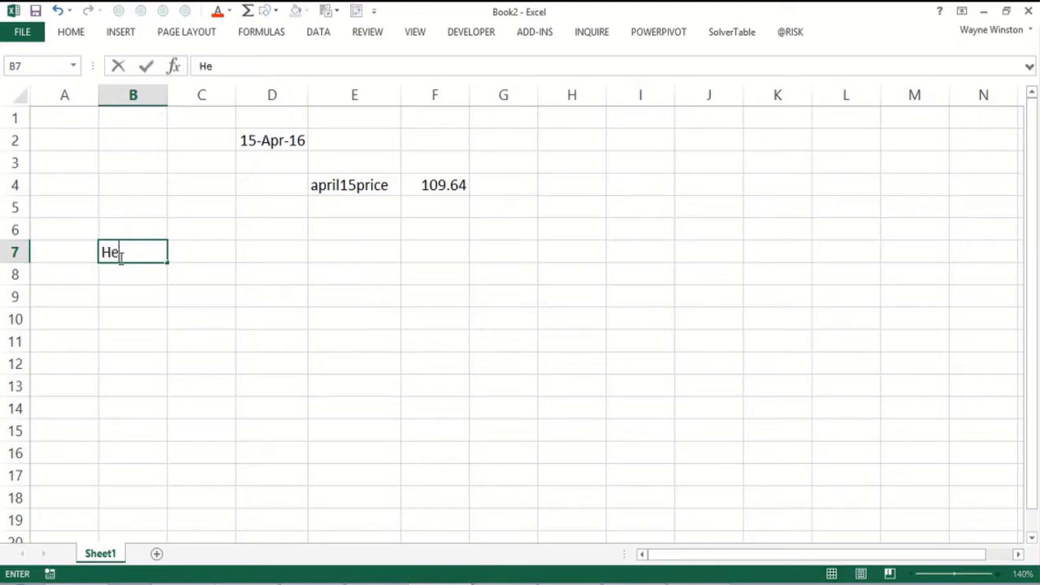
type("dge stock risk")
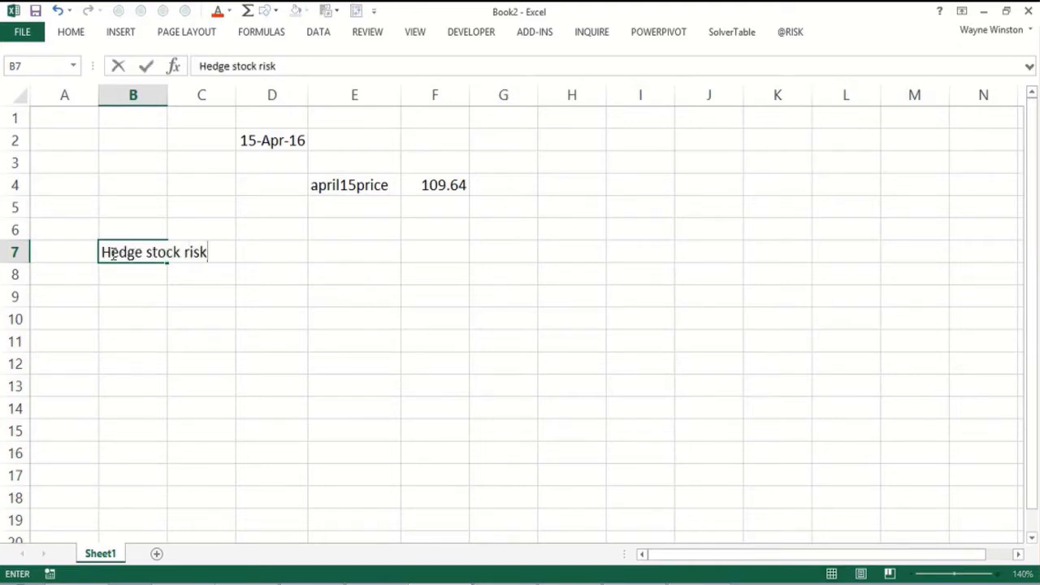
key("Return")
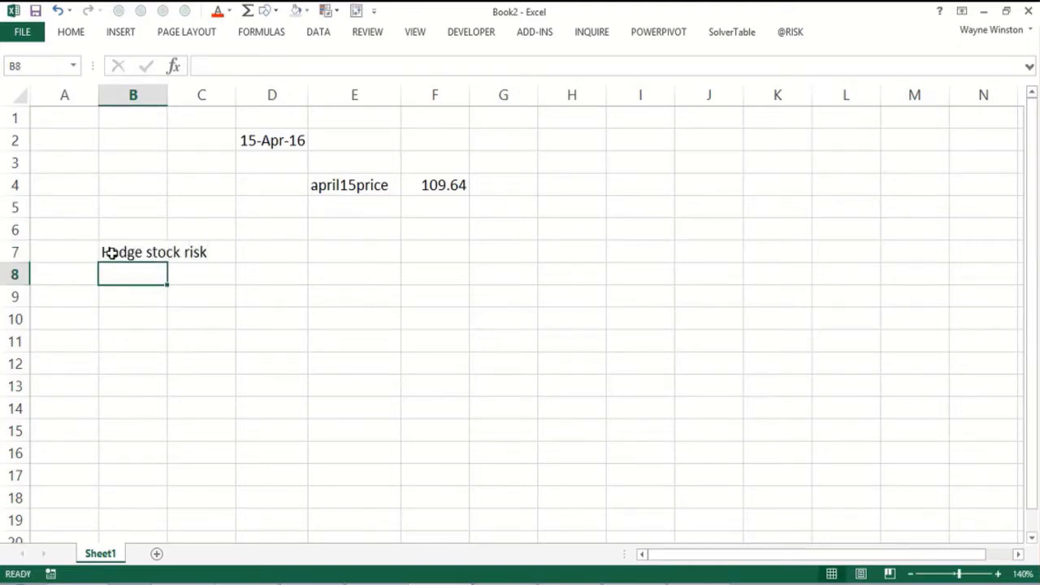
type("Buy puts")
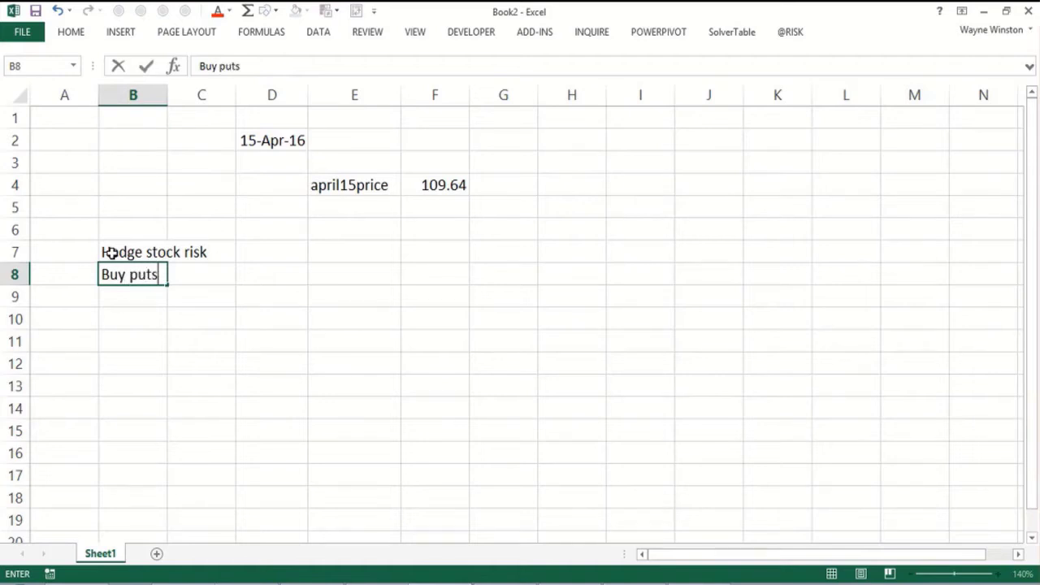
key("Return")
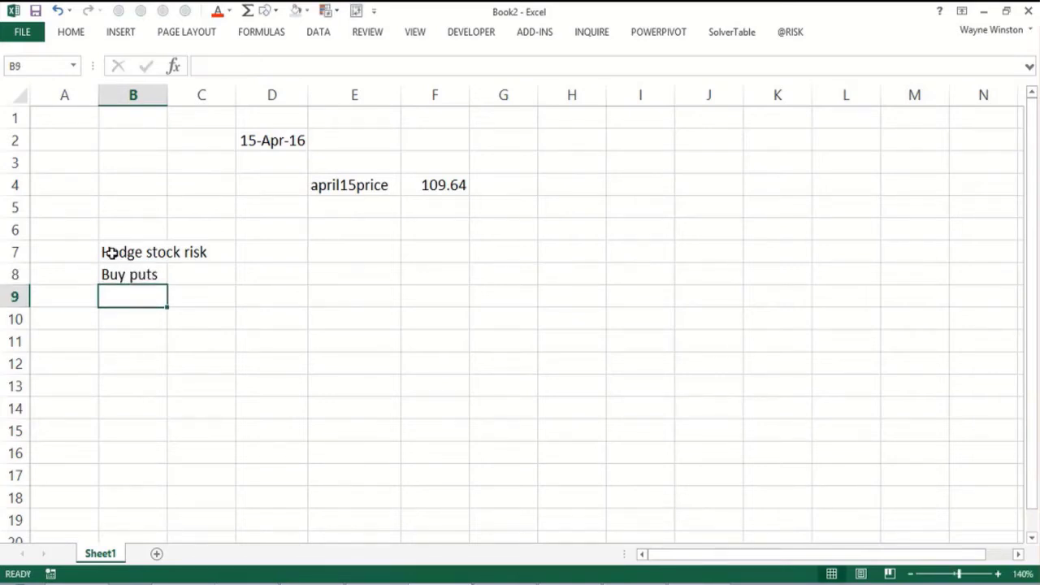
type("Sep")
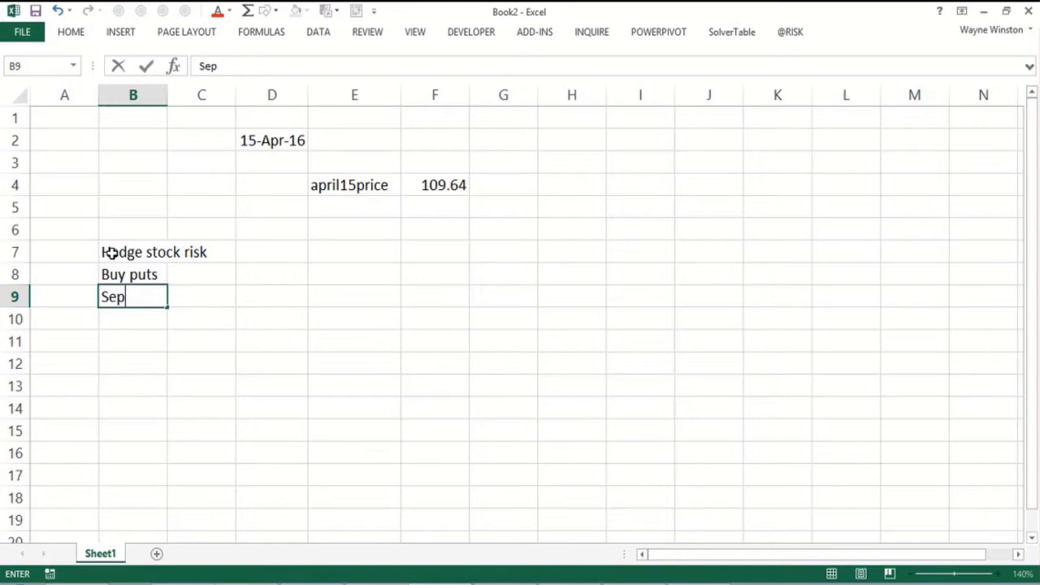
type("tember ")
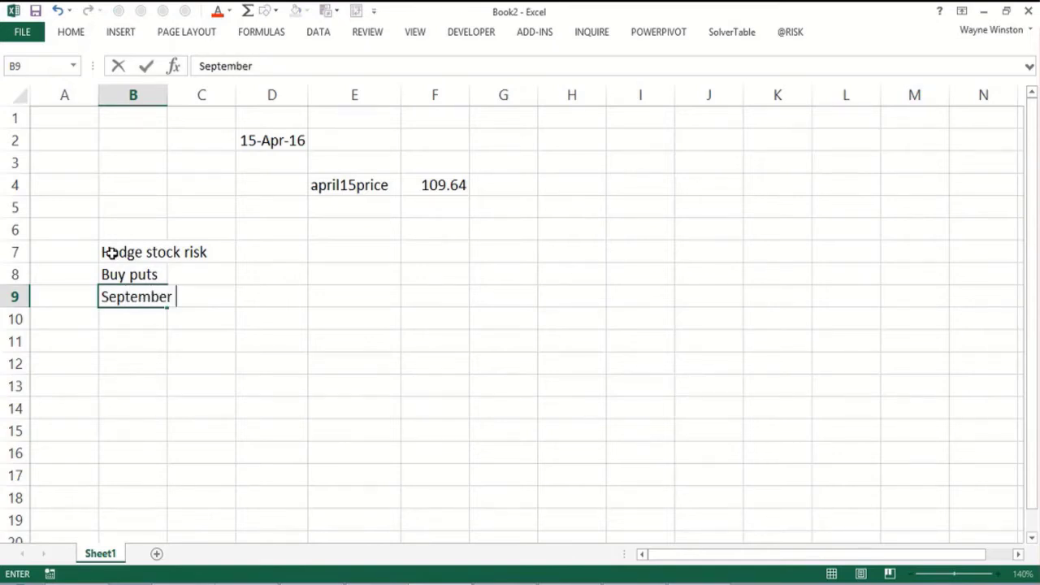
type("25, 2016")
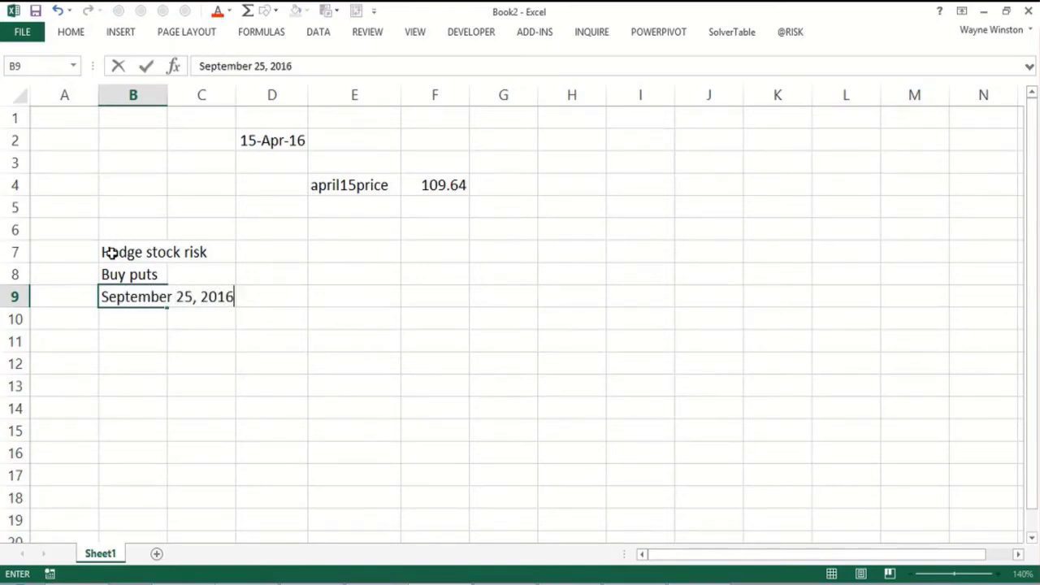
key("Return")
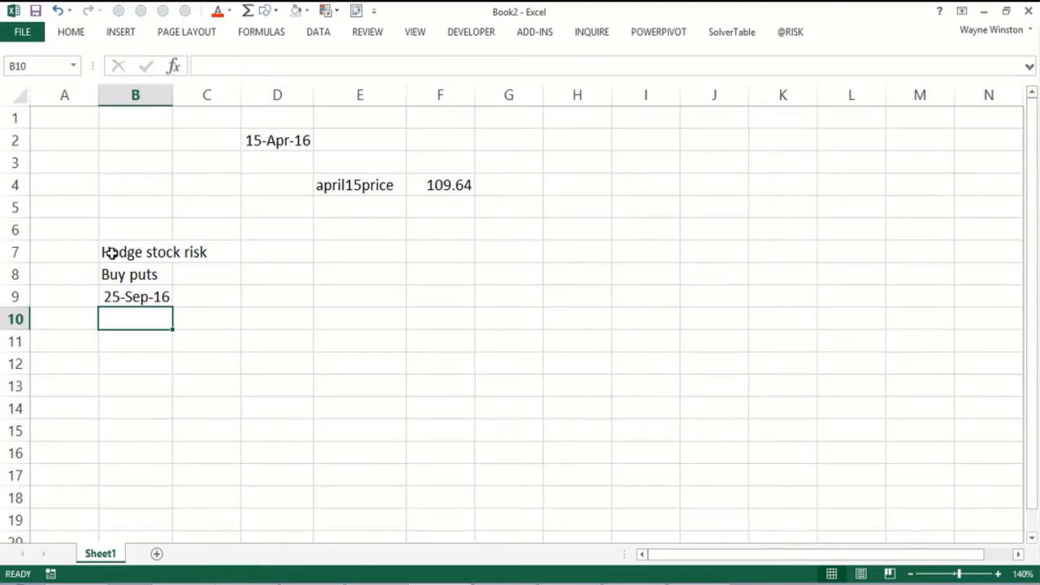
type("$95 p")
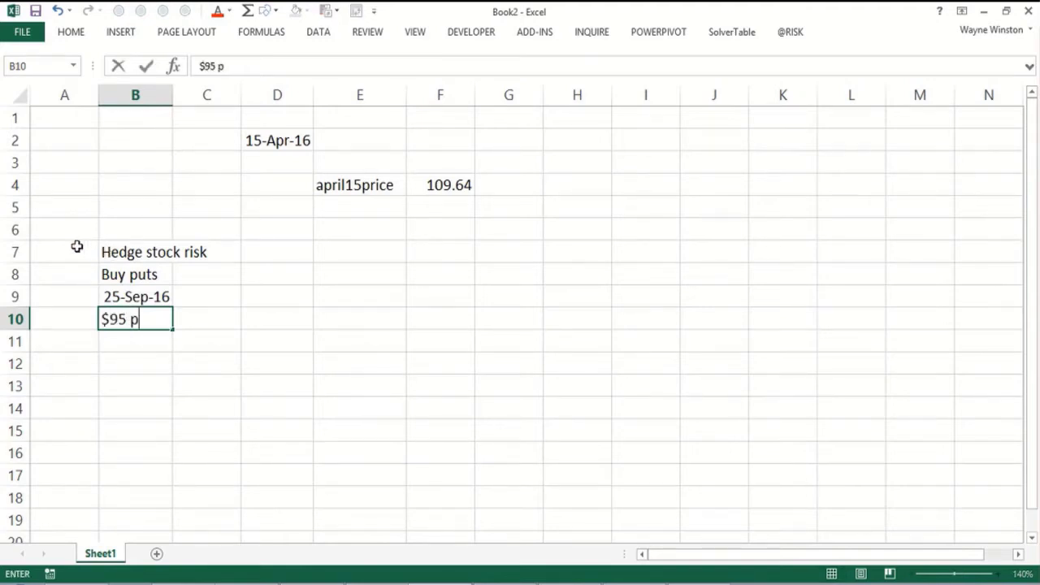
type("ut")
left_click_drag(144, 199, 159, 186)
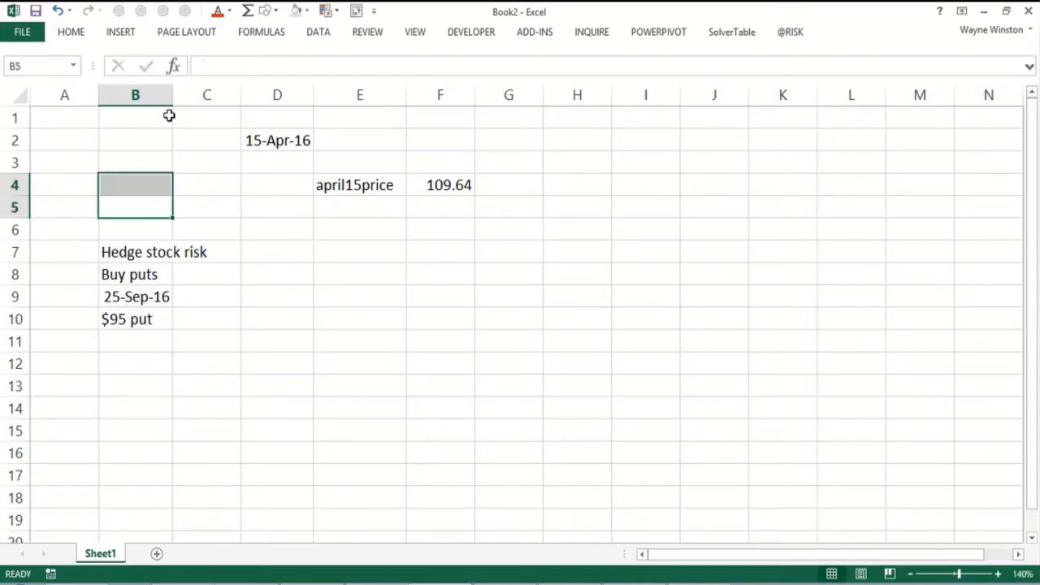
- Widen column B and type payoff lines 'Every $1 by which Sept 25', 'stock price is below', '$95 you get $1'
left_click_drag(173, 97, 226, 111)
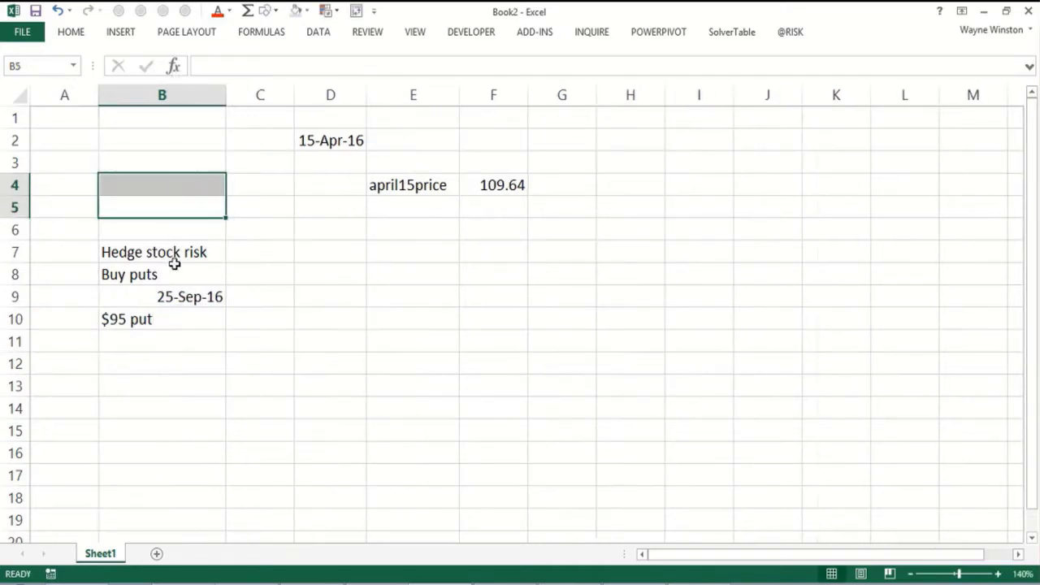
left_click(145, 339)
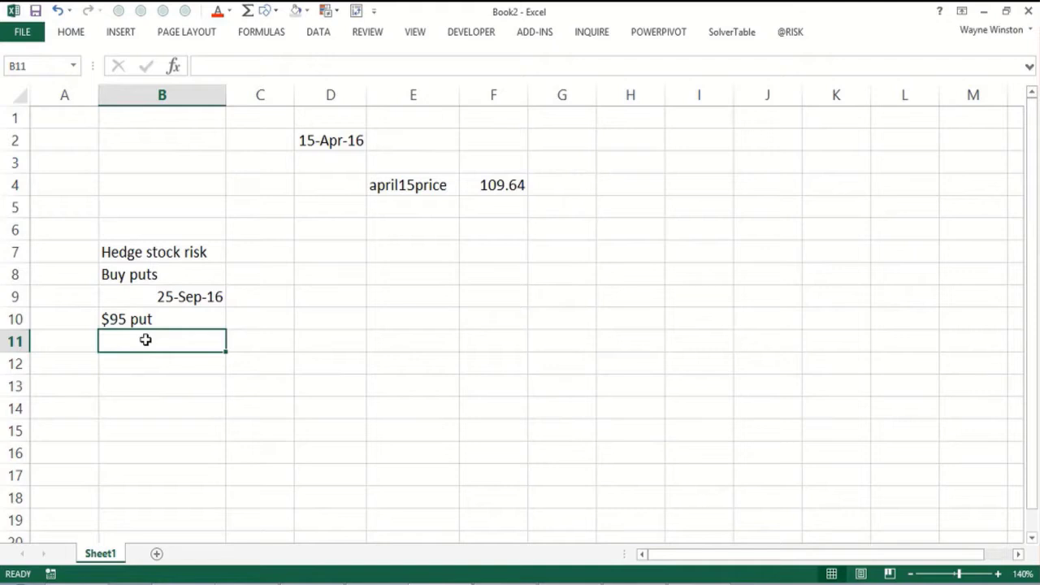
type("Ewvery")
key("BackSpace")
key("BackSpace")
key("BackSpace")
key("BackSpace")
key("BackSpace")
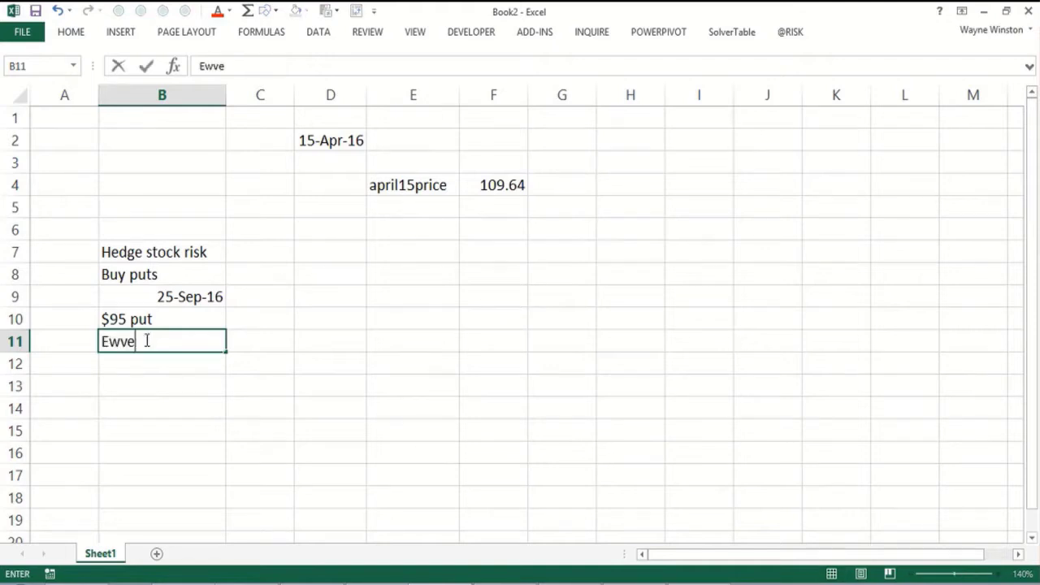
type("vvery")
key("BackSpace")
key("BackSpace")
key("BackSpace")
key("BackSpace")
type("ery $1 by whi")
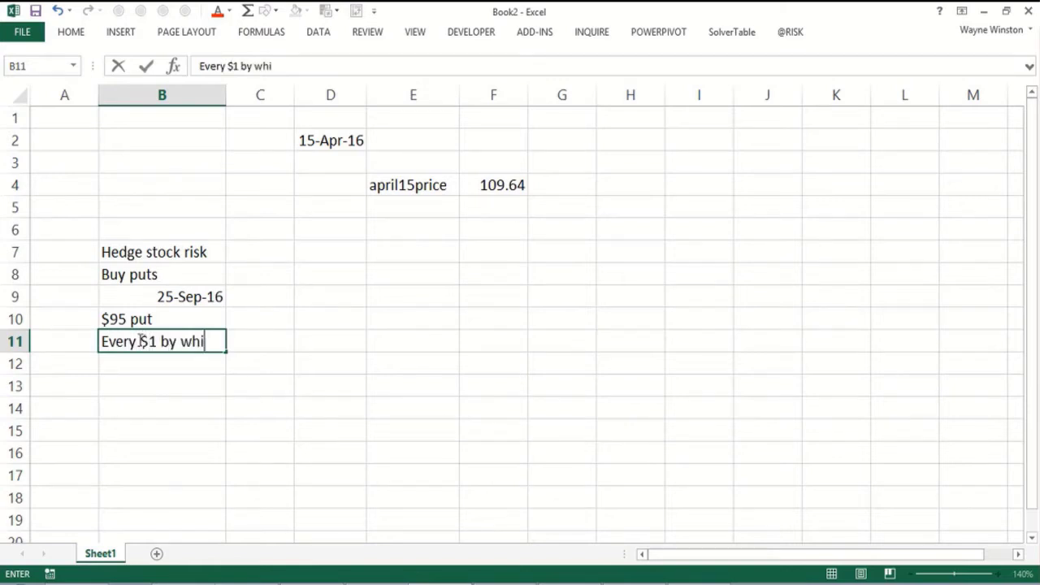
type("ch Sept 25")
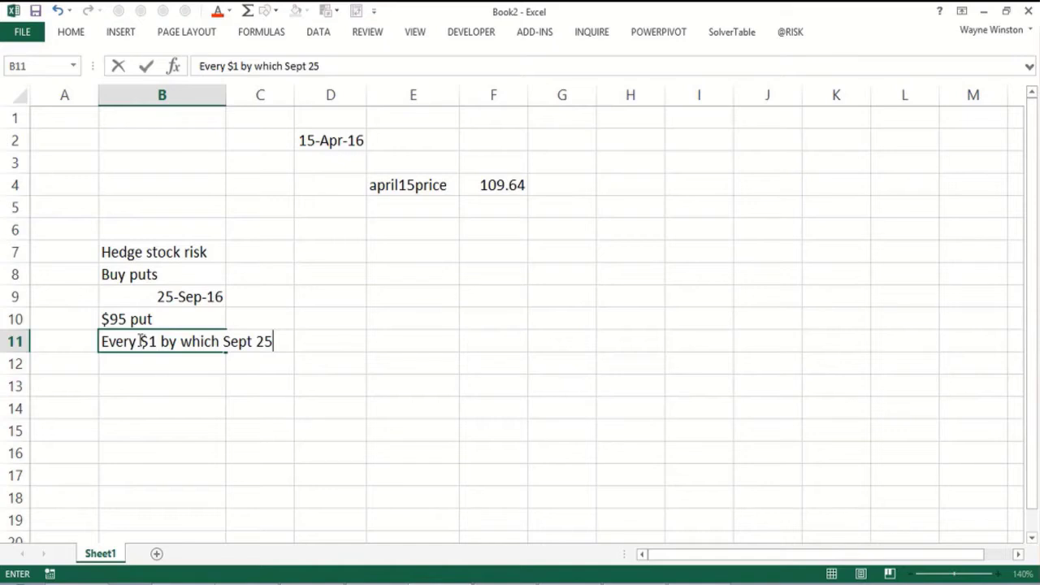
key("Return")
type("stoc")
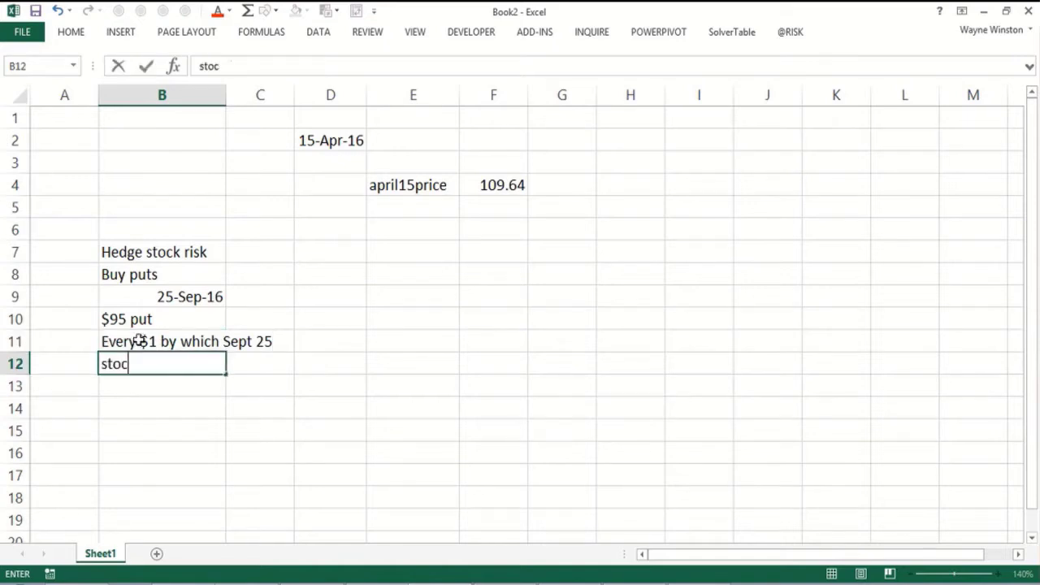
type("k price is below")
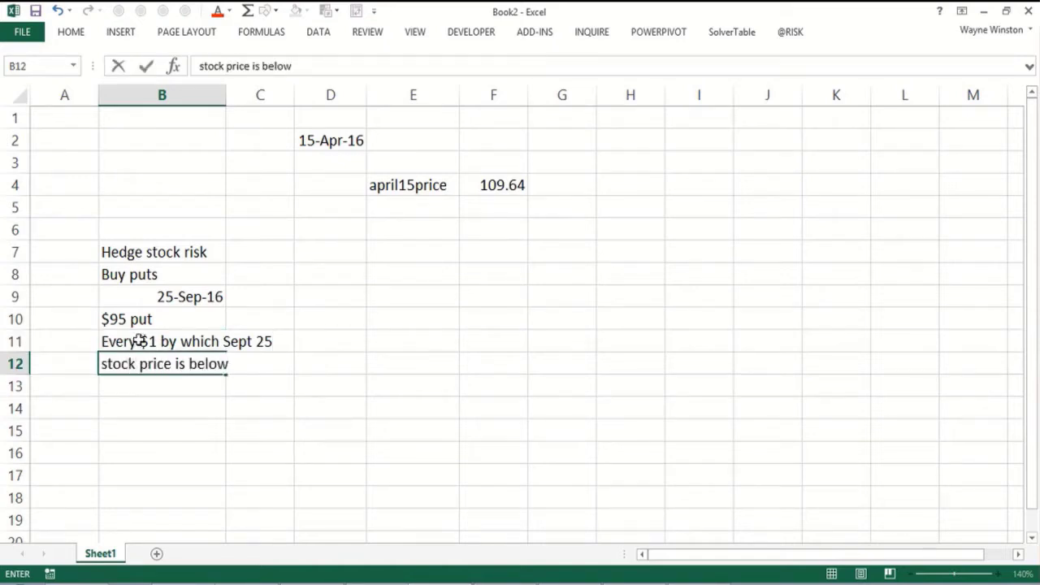
key("Return")
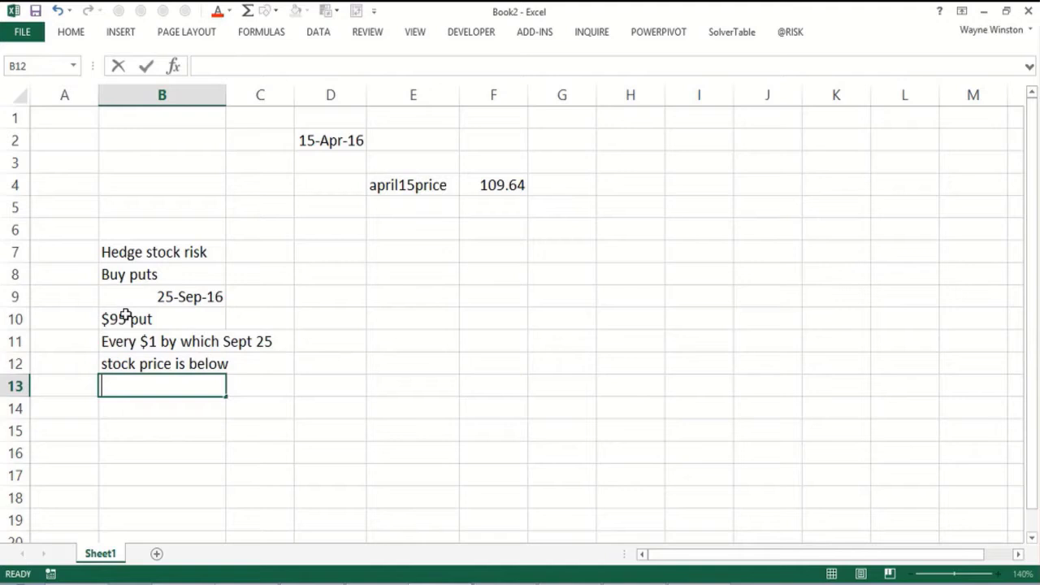
type("$95 you ")
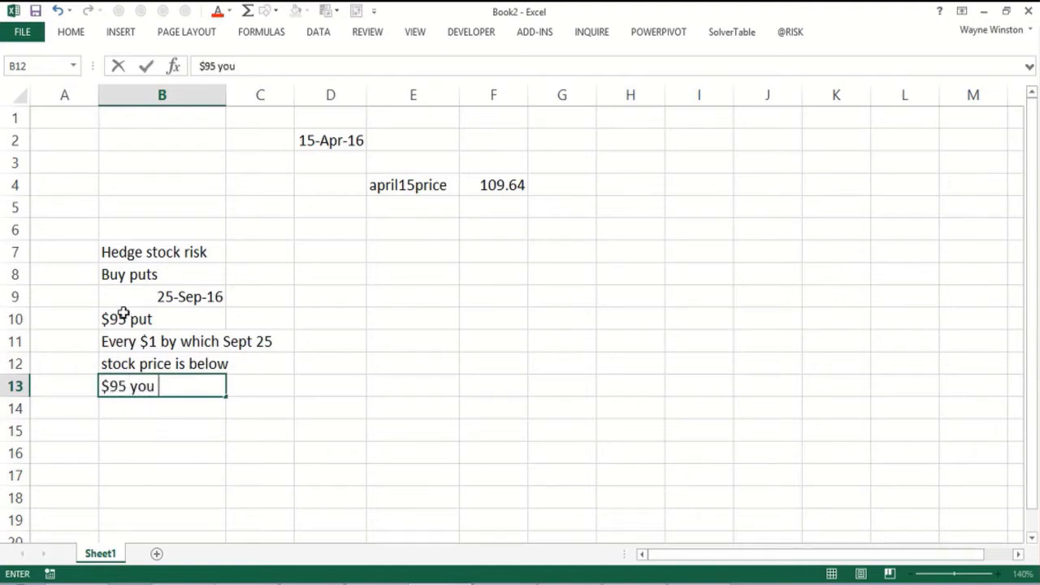
type("get $1")
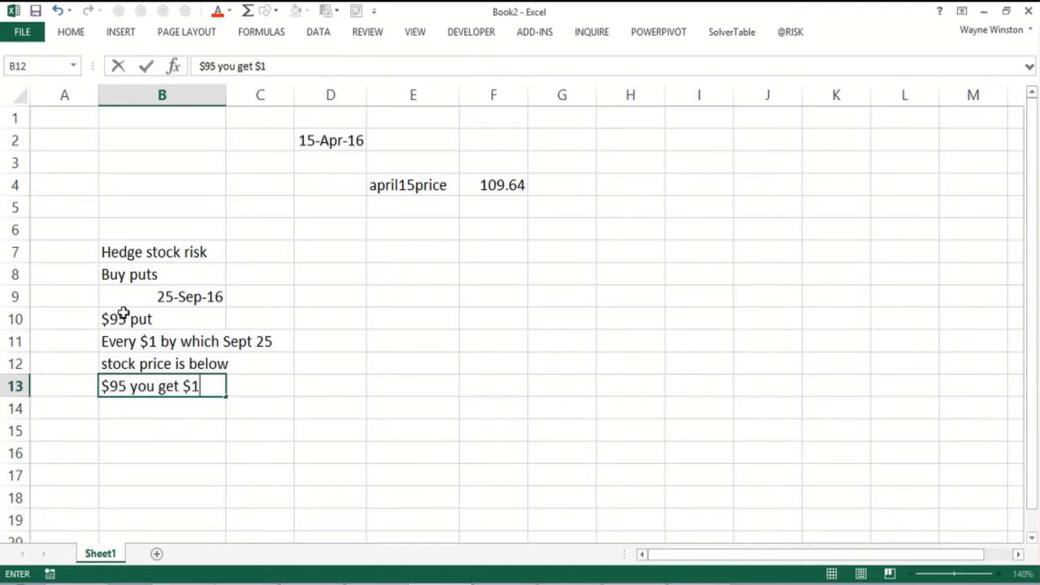
- Commit the last payoff line '$95 you get $1' in B13
key("Return")
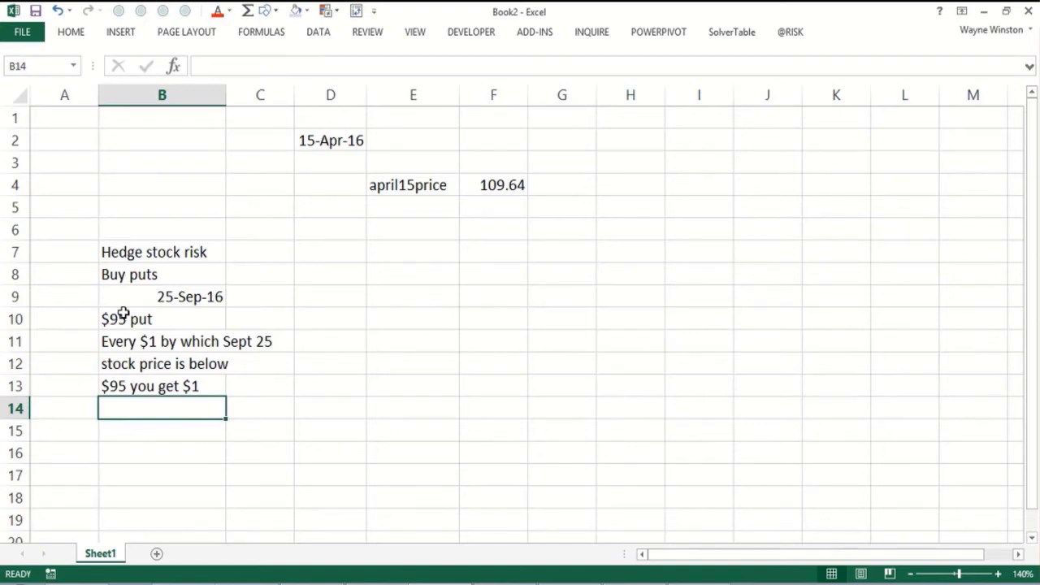
- Add the label sept25exprice in E5 with 95 in F5, correcting its misspelling
key("Right")
key("Right")
key("Right")
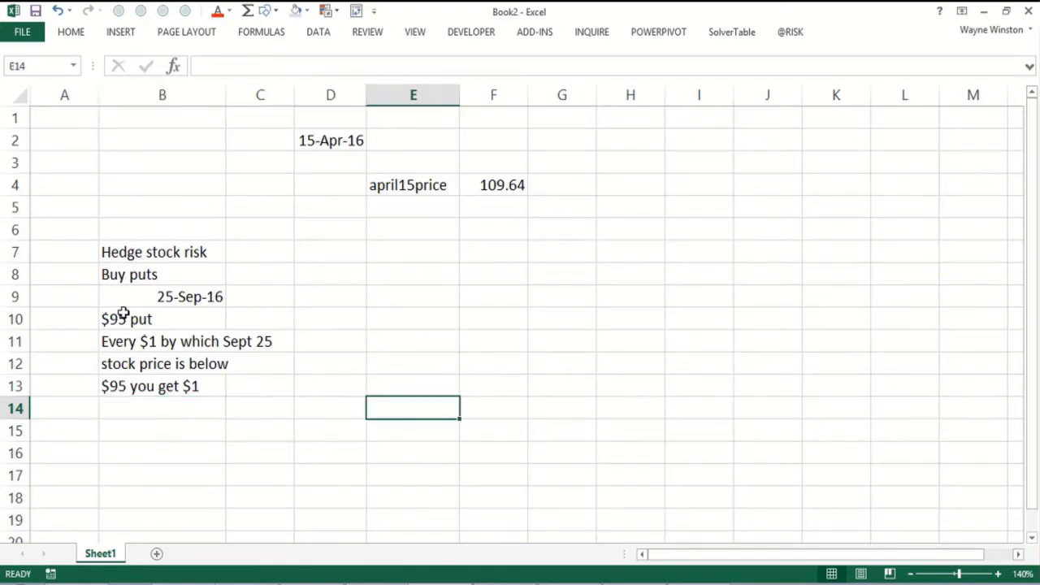
key("Up")
key("Up")
key("Up")
key("Up")
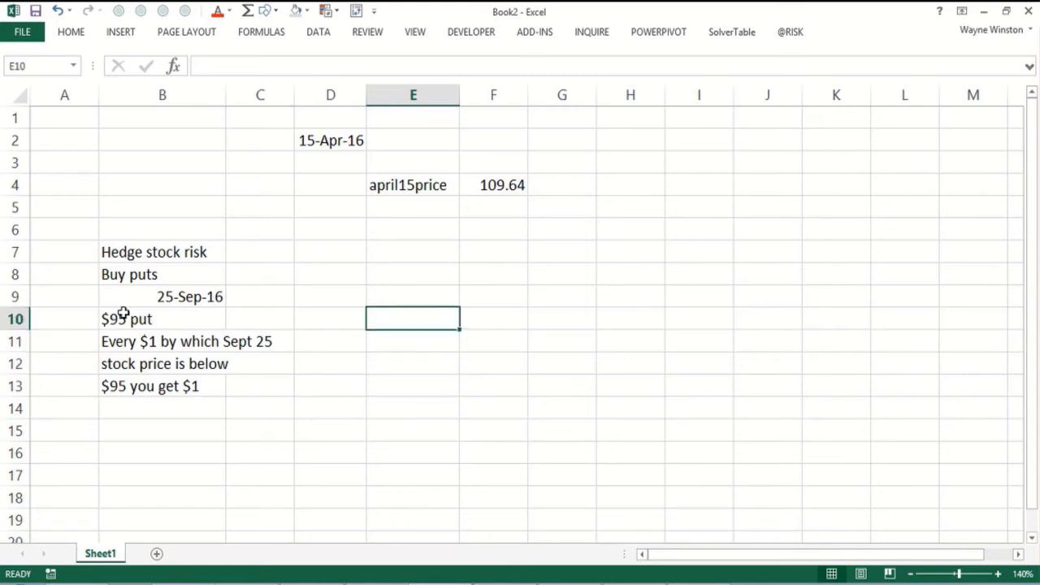
key("Up")
key("Up")
key("Up")
key("Up")
key("Up")
key("Up")
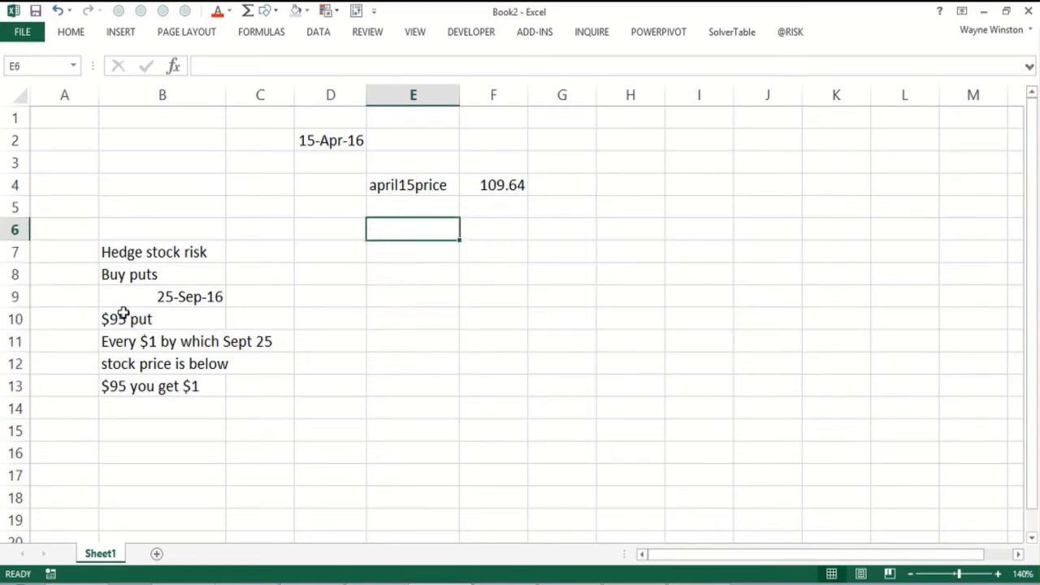
key("F2")
type("sept25put")
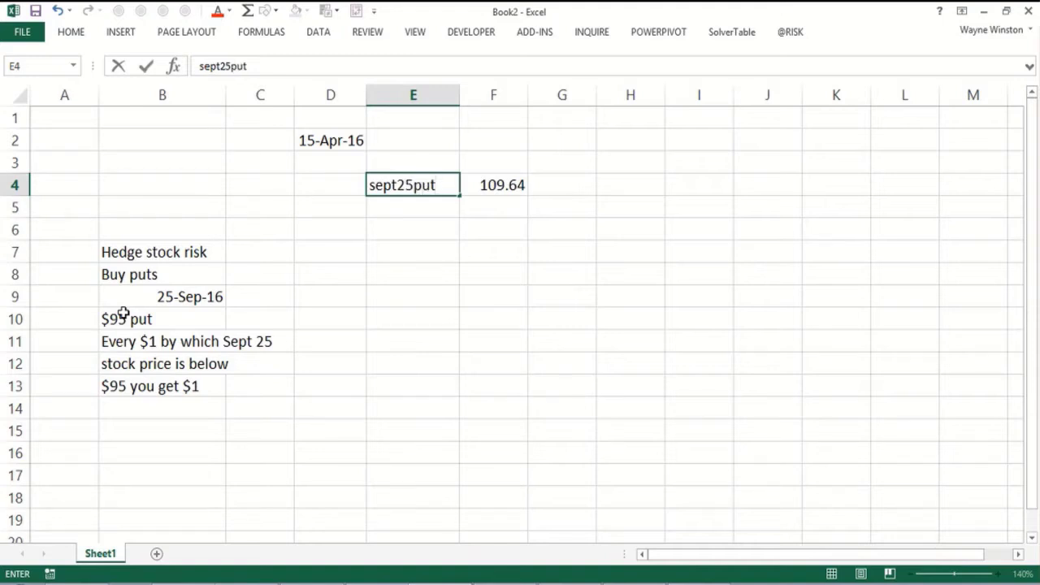
key("Escape")
key("Return")
type("spe")
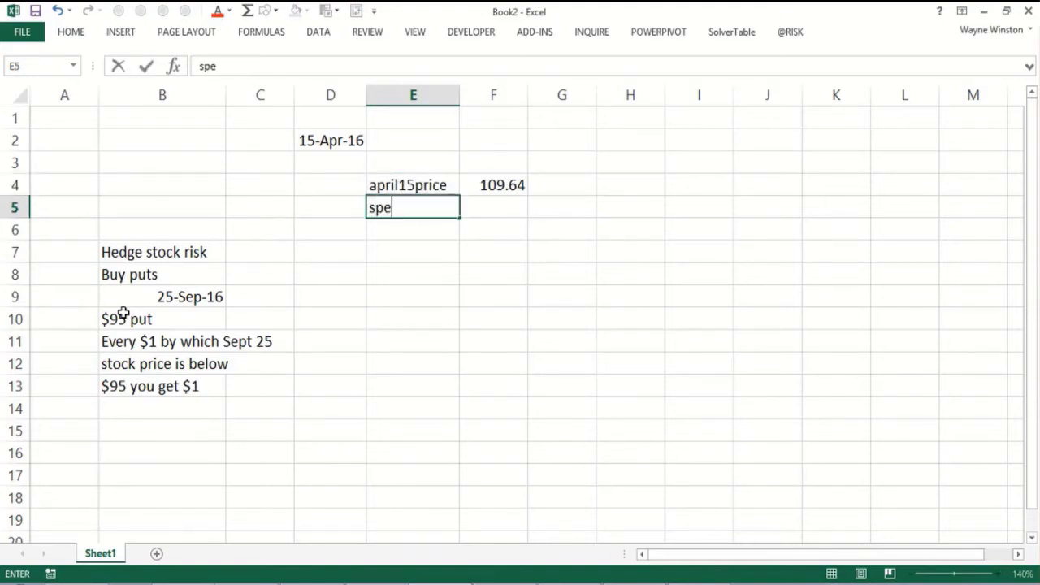
type("t25exprice")
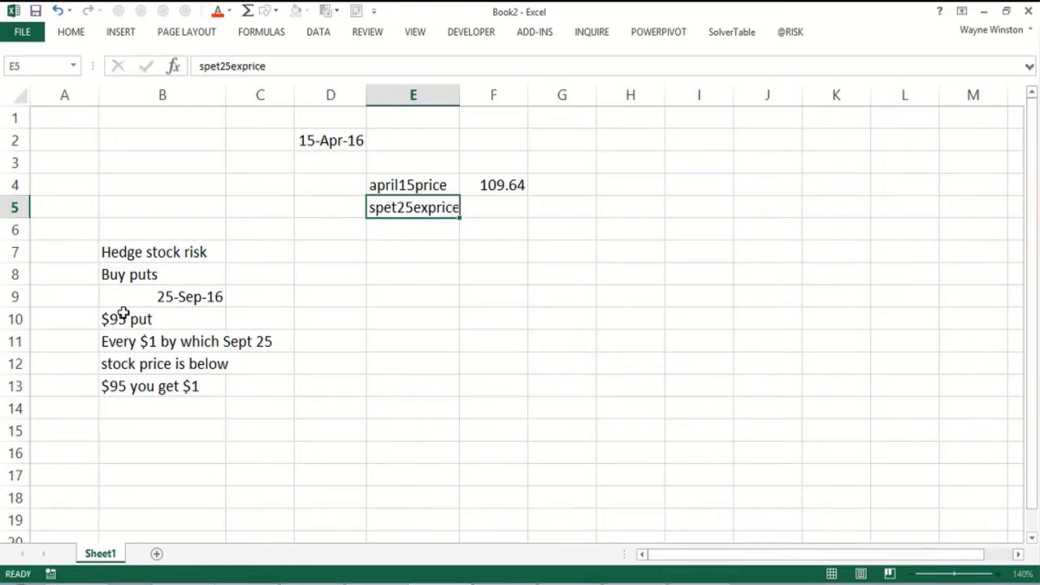
key("Right")
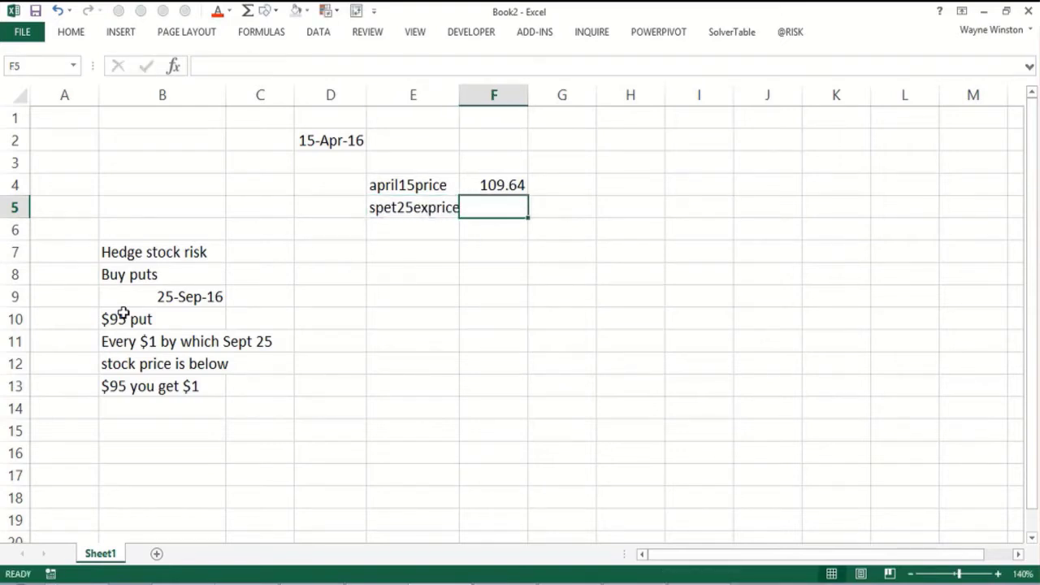
type("95")
key("Return")
key("Left")
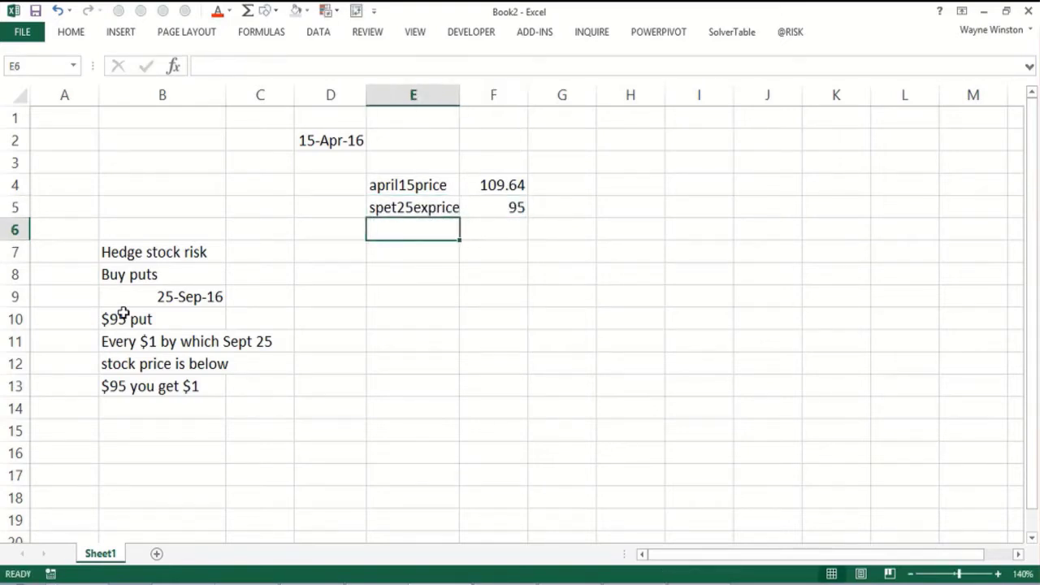
key("Up")
key("F2")
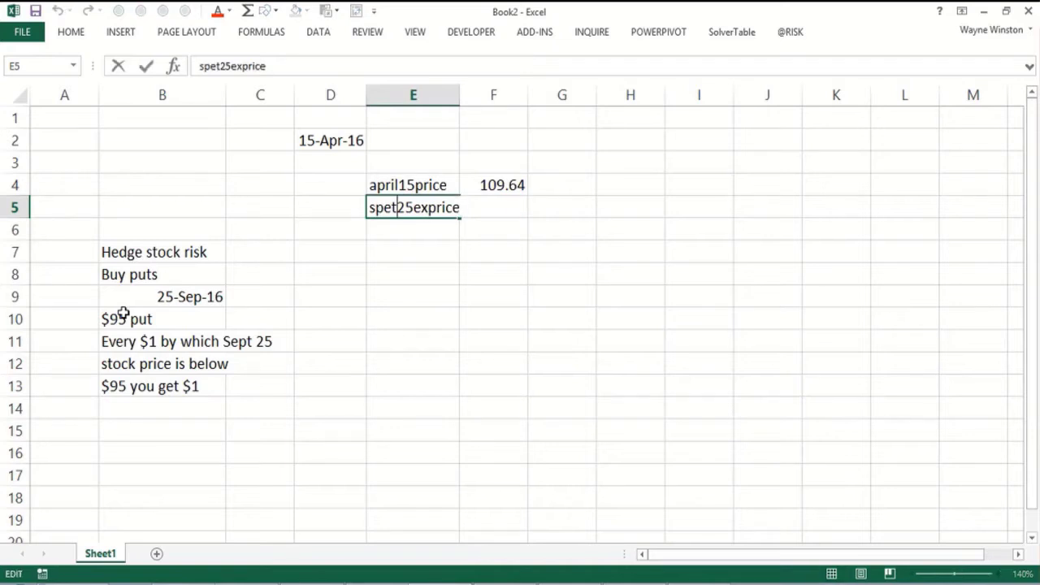
type("ept")
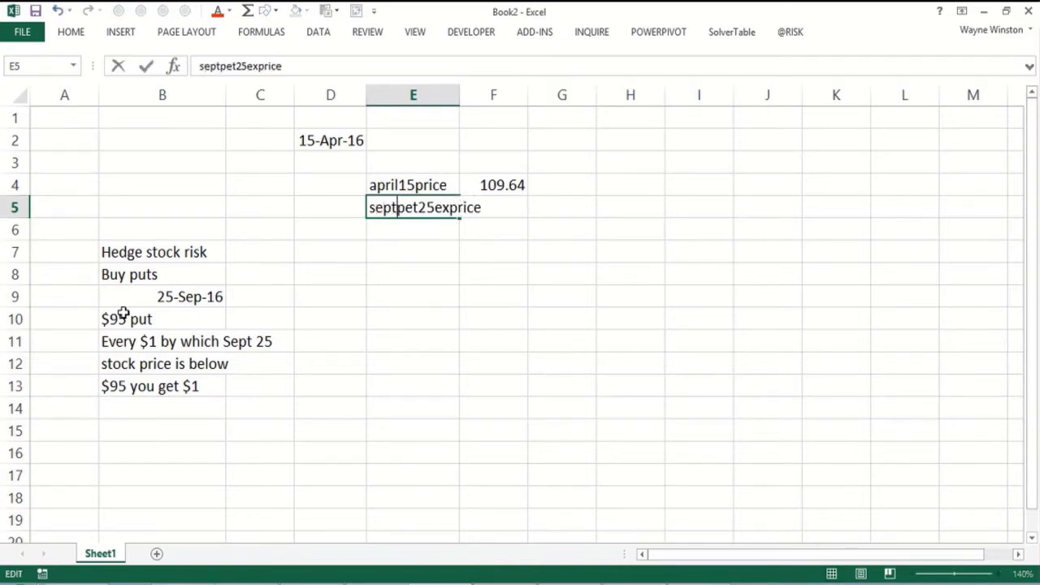
key("Delete")
key("Delete")
key("Delete")
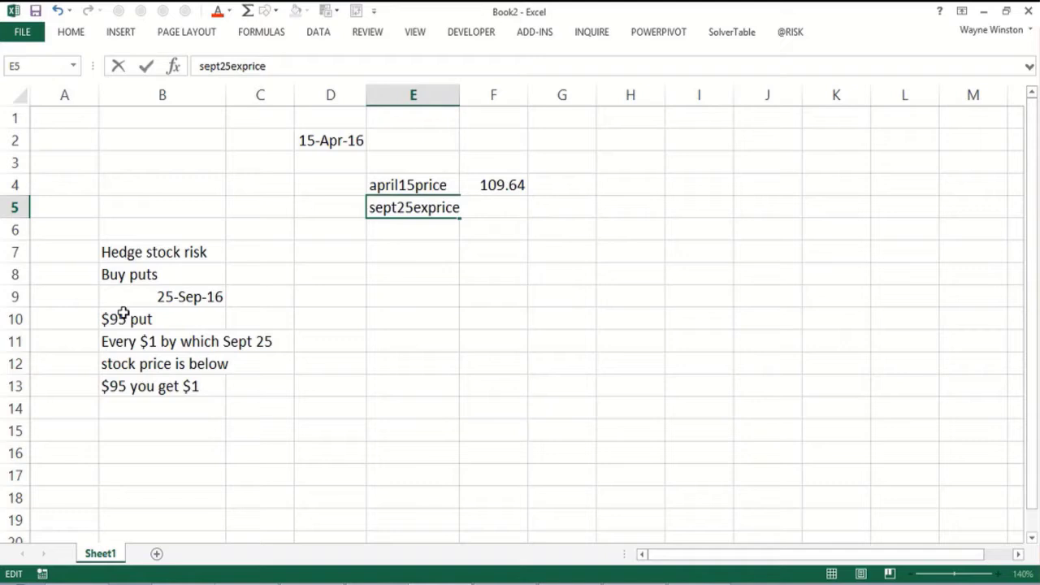
key("ctrl+Return")
- Add the label putprice in E6 with 3.6 in F6
key("Down")
type("s")
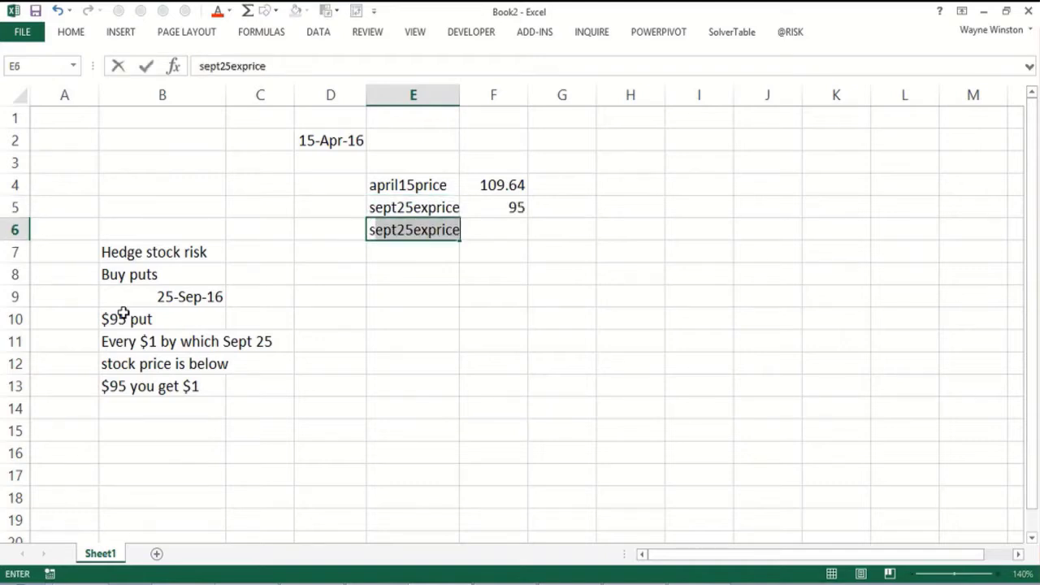
key("BackSpace")
key("BackSpace")
type("p")
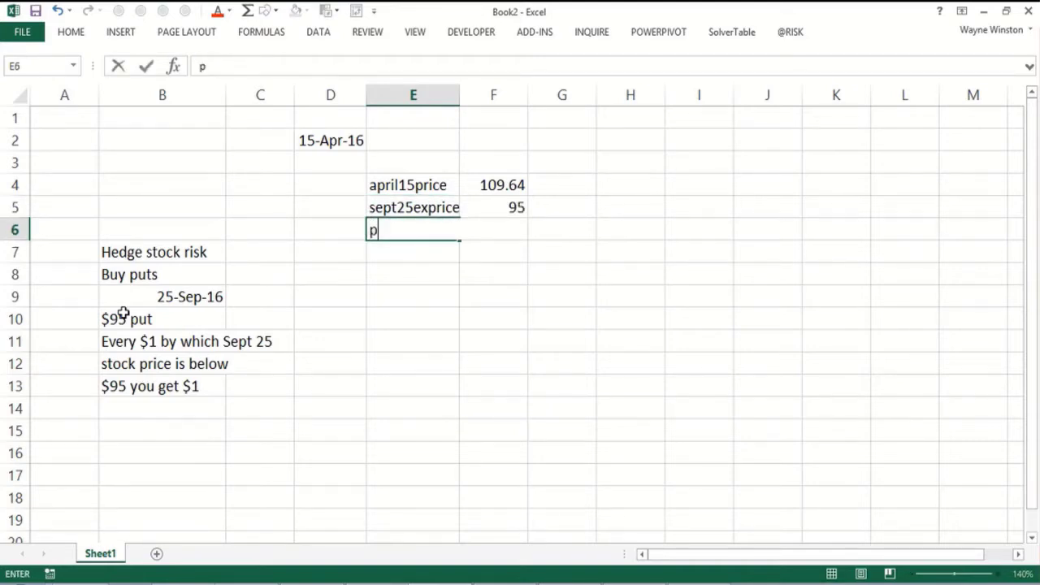
type("utprice")
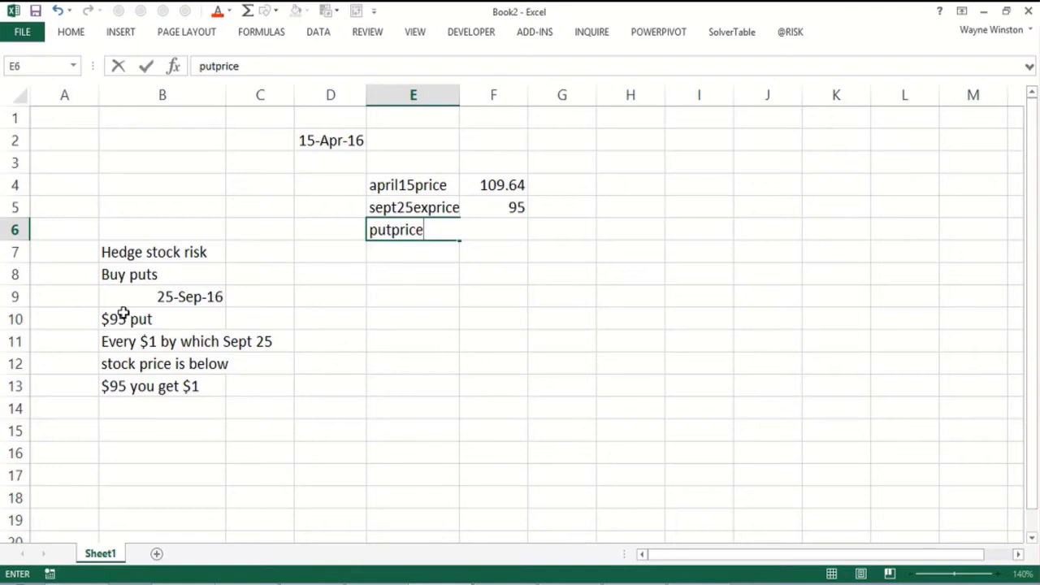
key("Return")
key("Right")
key("Up")
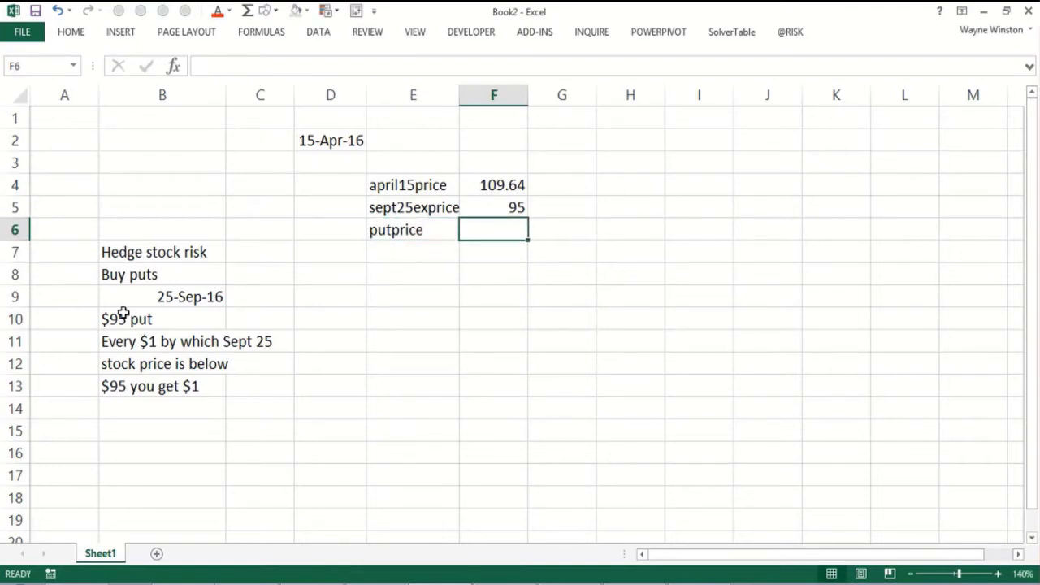
type("3.6")
key("Return")
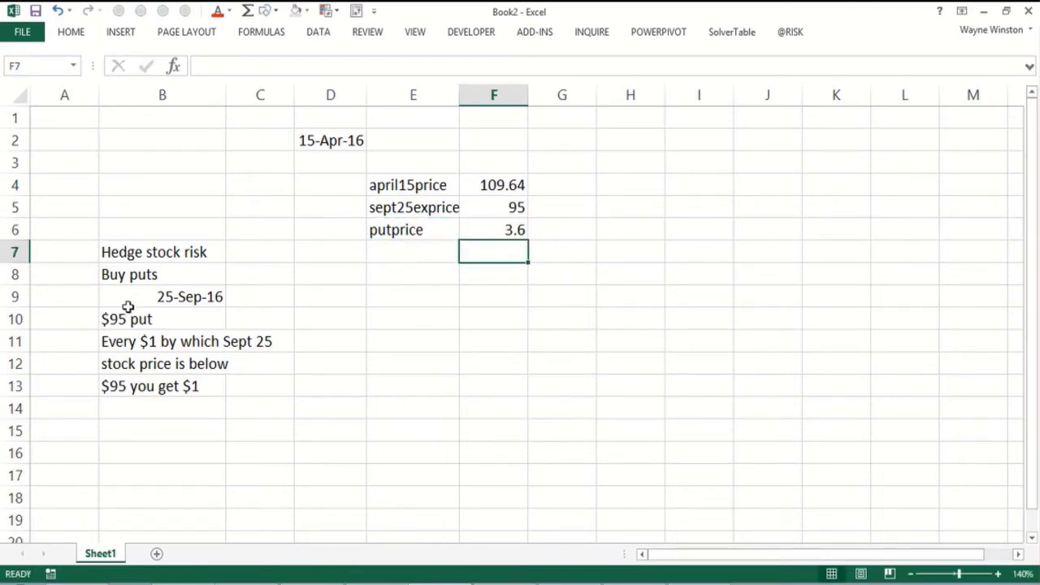
- Format F4:F6 as Currency, showing $109.64, $95.00 and $3.60, then review the inputs
left_click(496, 185)
left_click_drag(493, 215, 493, 230)
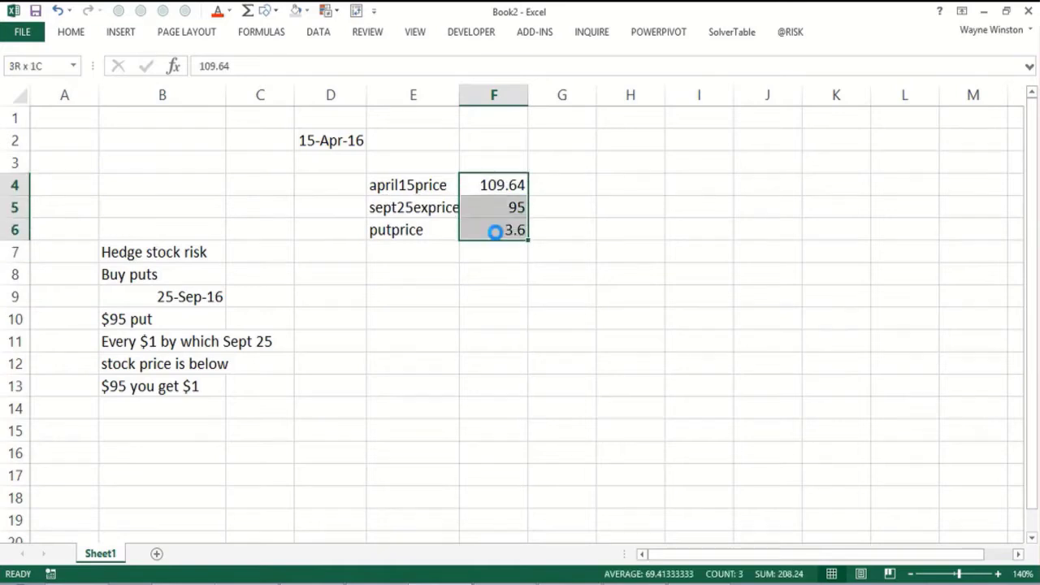
key("ctrl+1")
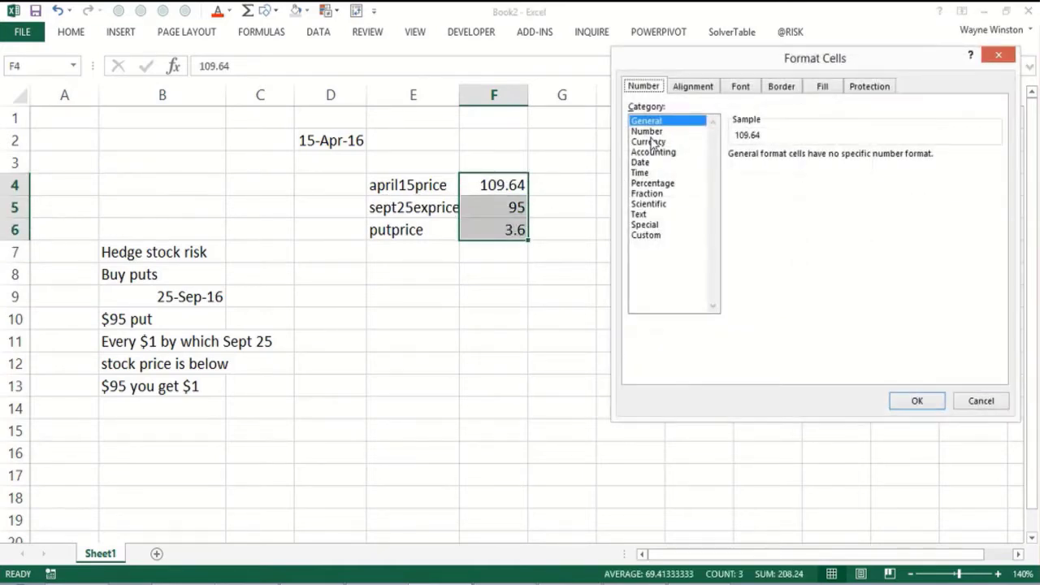
left_click(650, 142)
left_click(903, 402)
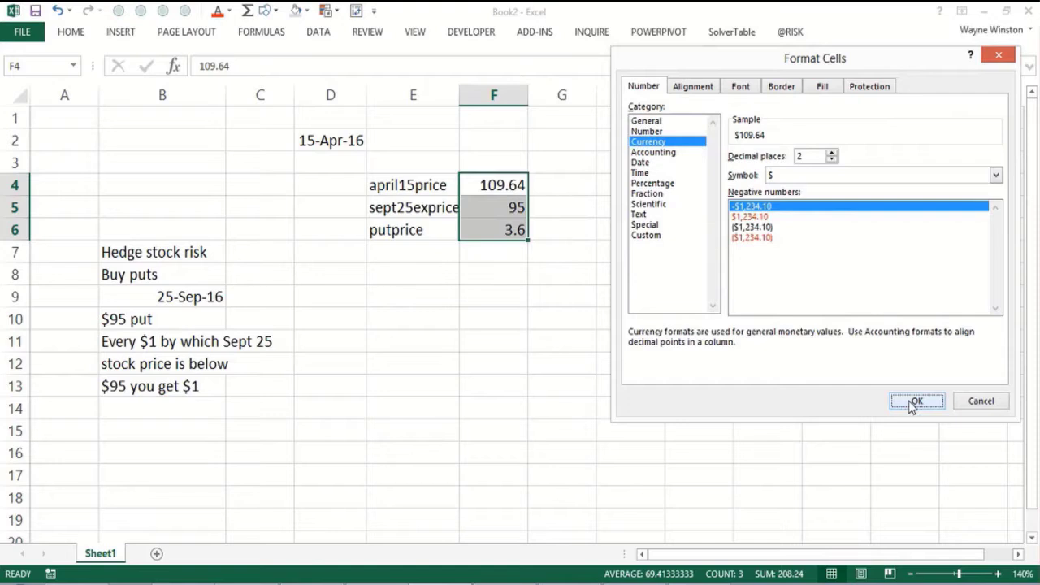
left_click(423, 259)
left_click(414, 276)
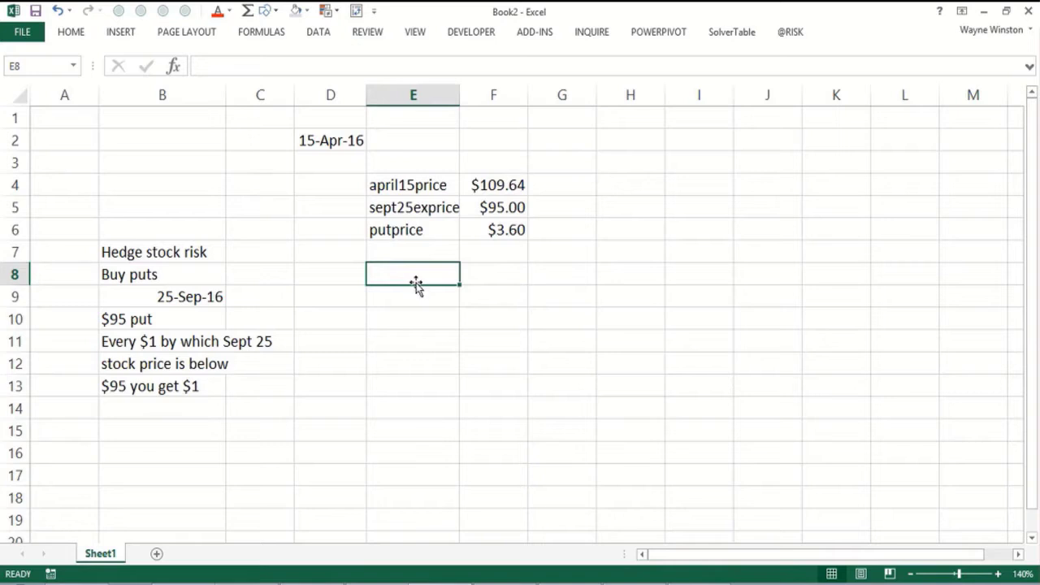
left_click(436, 233)
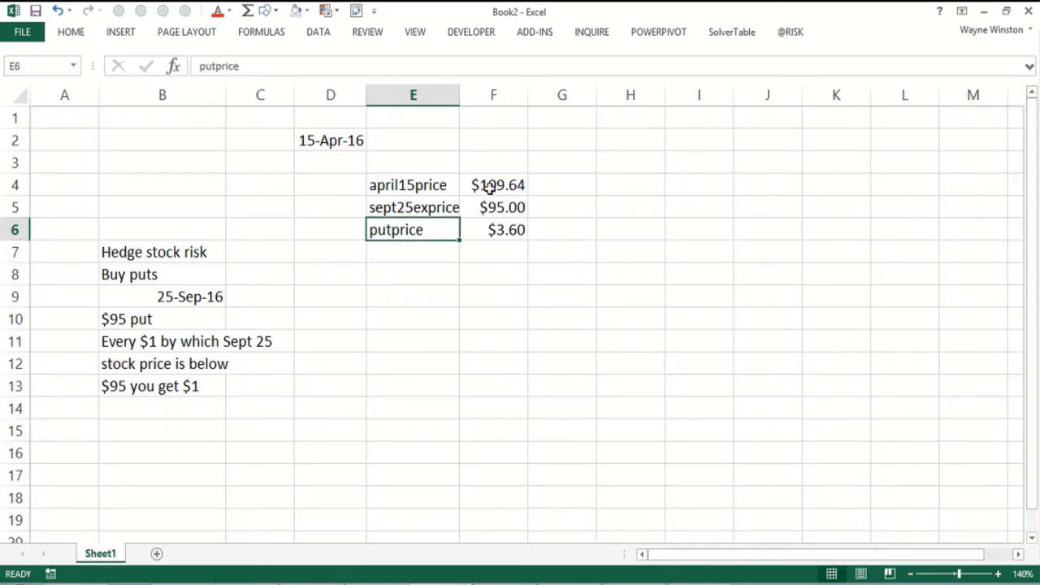
left_click(489, 188)
left_click(447, 251)
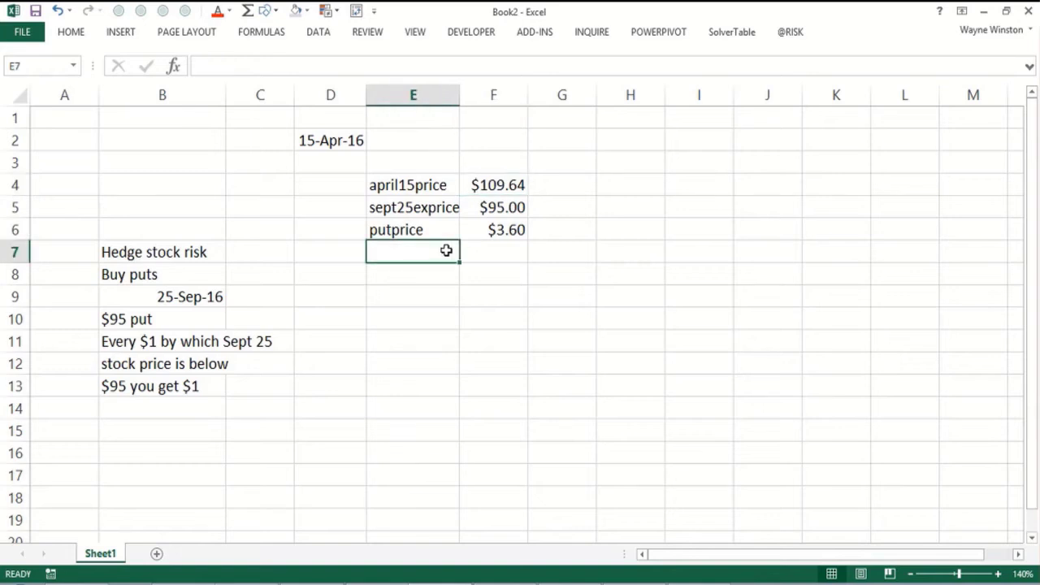
left_click(485, 186)
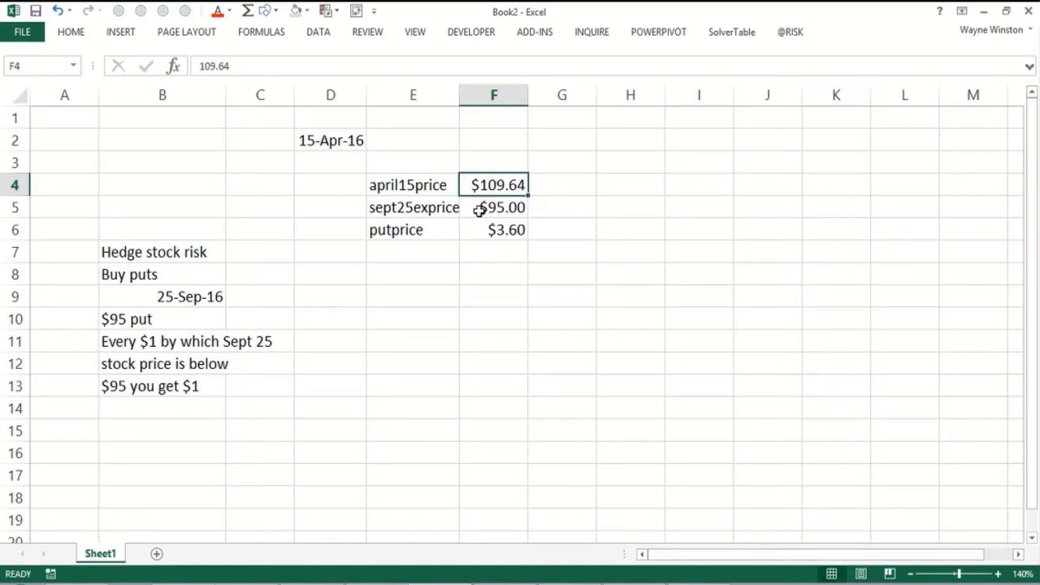
- Add the label howmanyputs in E7 with the value 0 in F7
left_click(414, 249)
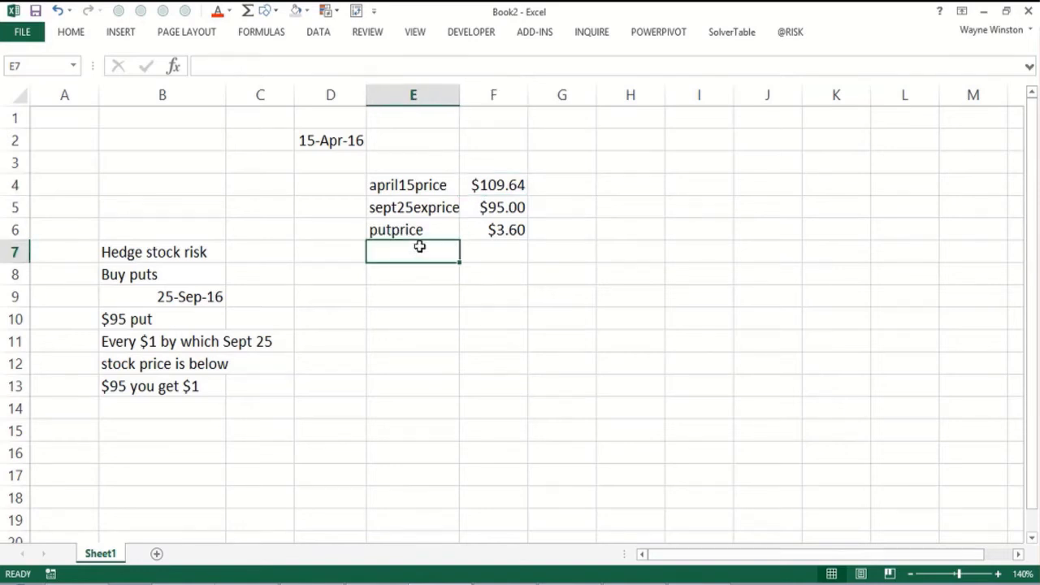
type("howman")
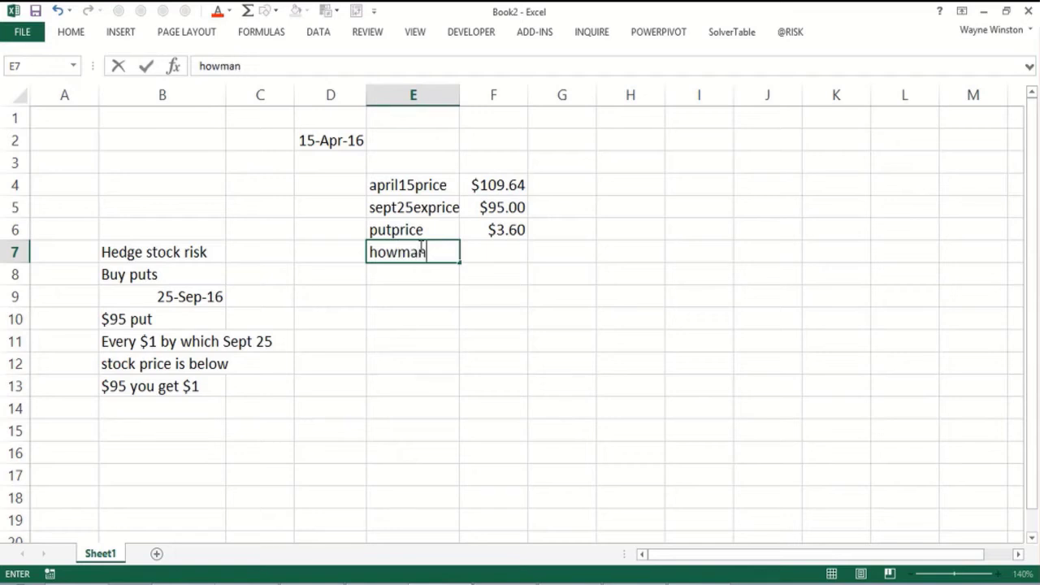
type("yputs")
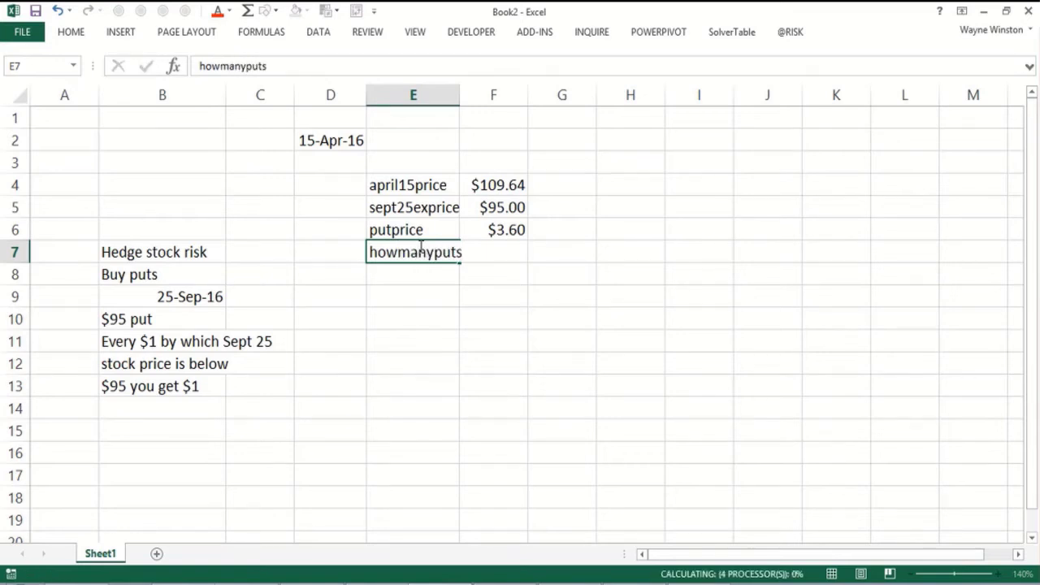
key("Tab")
type("0")
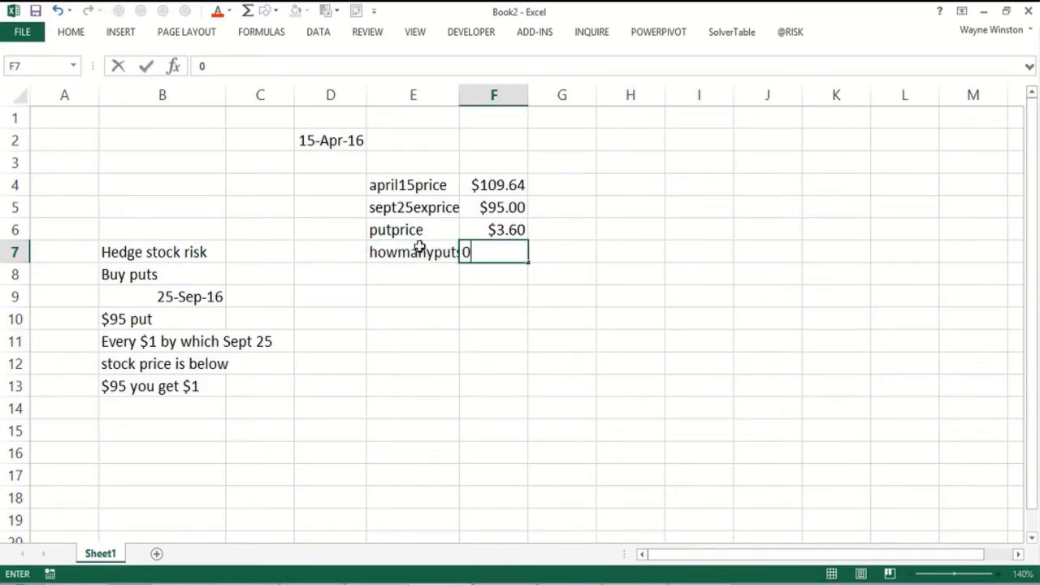
key("Return")
- Format F7 as Number with 0 decimal places
key("Up")
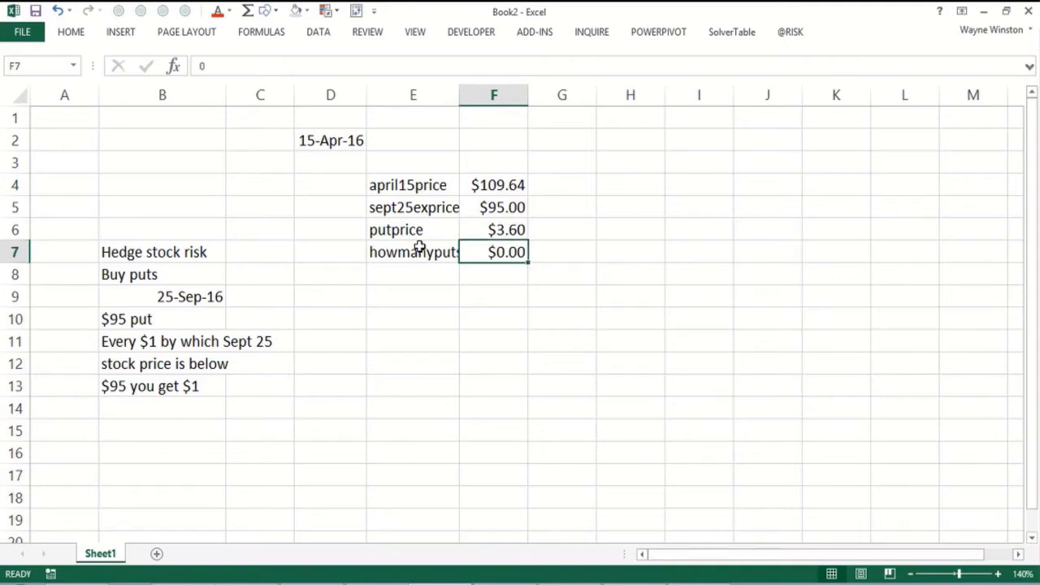
key("ctrl+1")
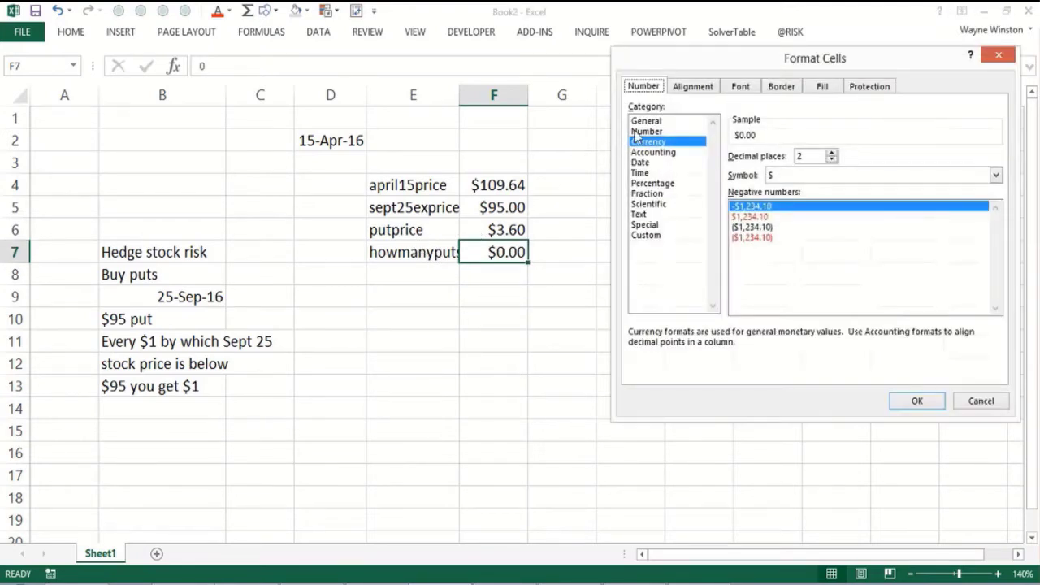
left_click(660, 133)
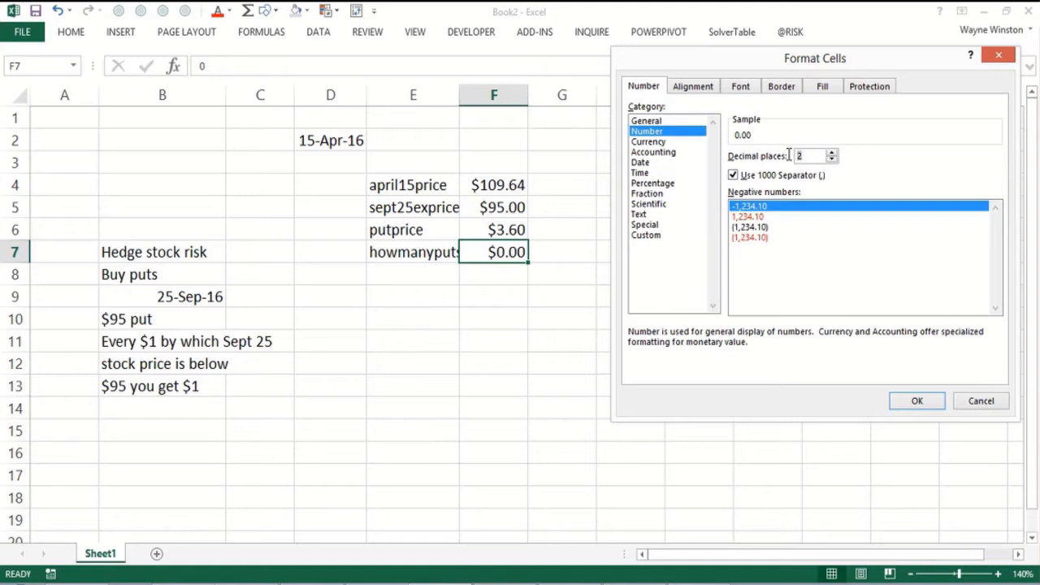
type("0")
left_click(913, 402)
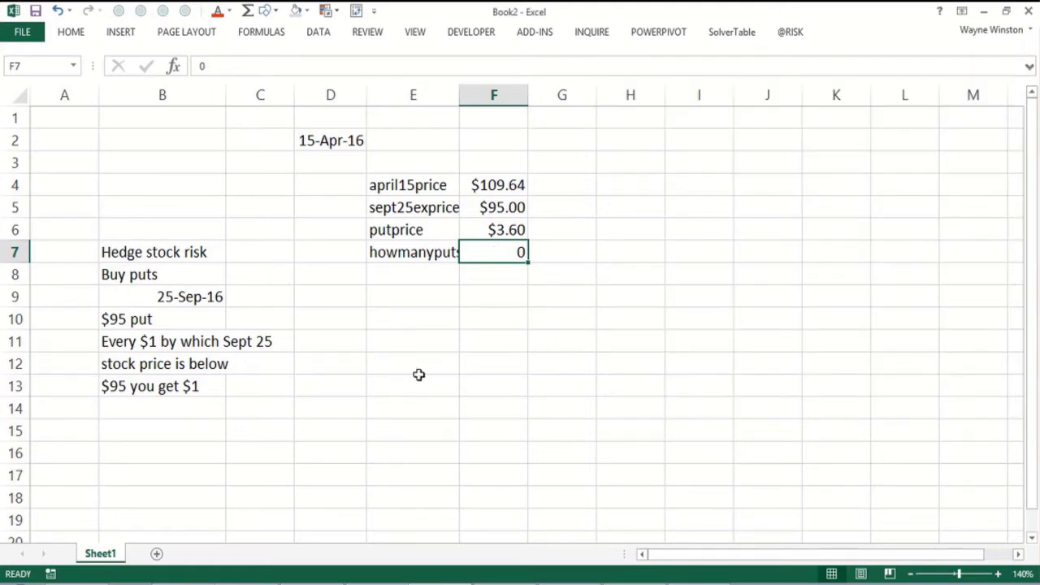
- Write 'Vary FB price on 9-25' in B15 and the range '$70-$130' in B16
left_click(133, 432)
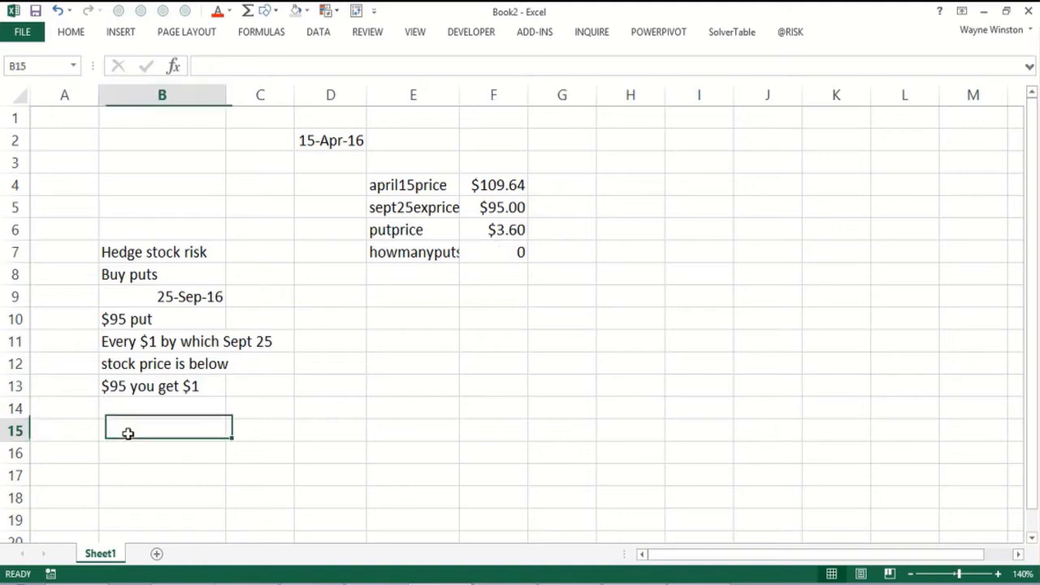
type("Vary")
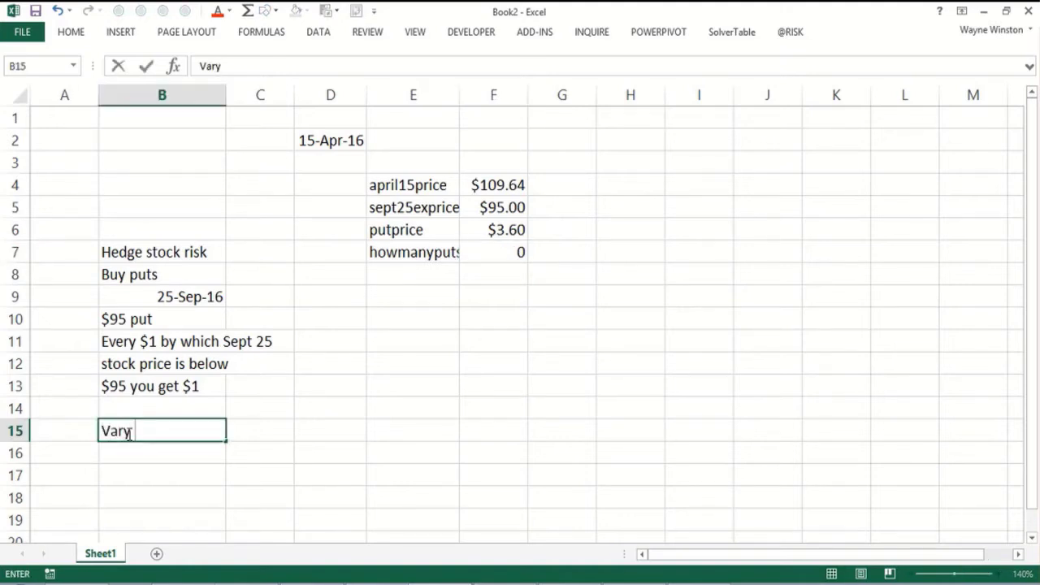
type(" FB pr")
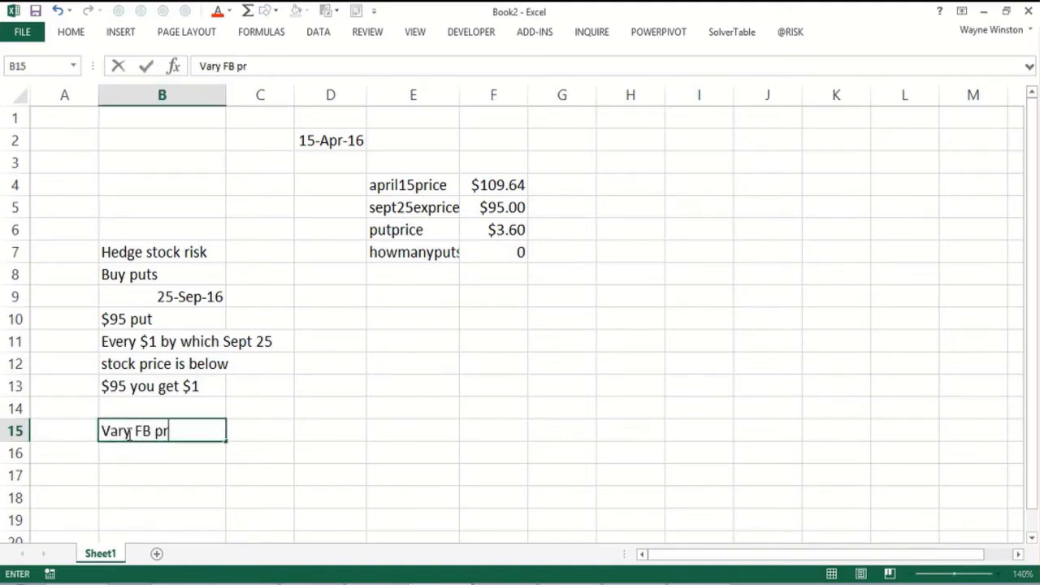
type("ice on 9-")
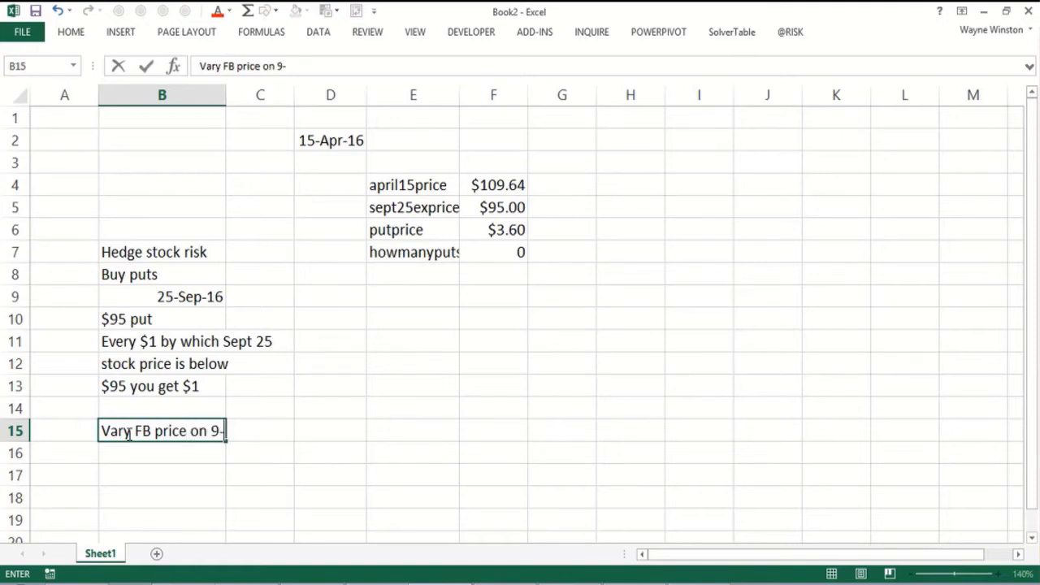
type("25")
key("Return")
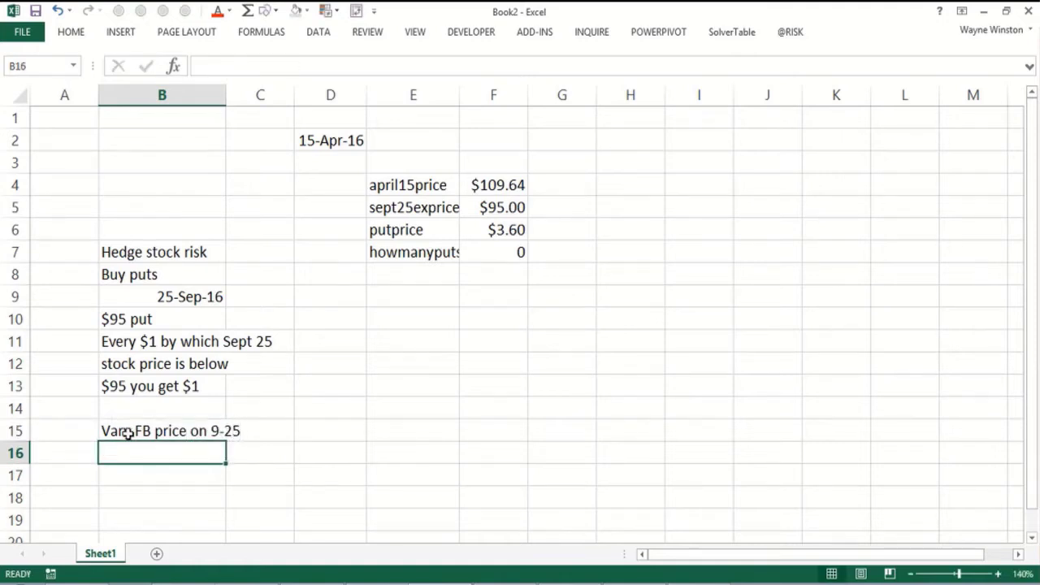
type("70")
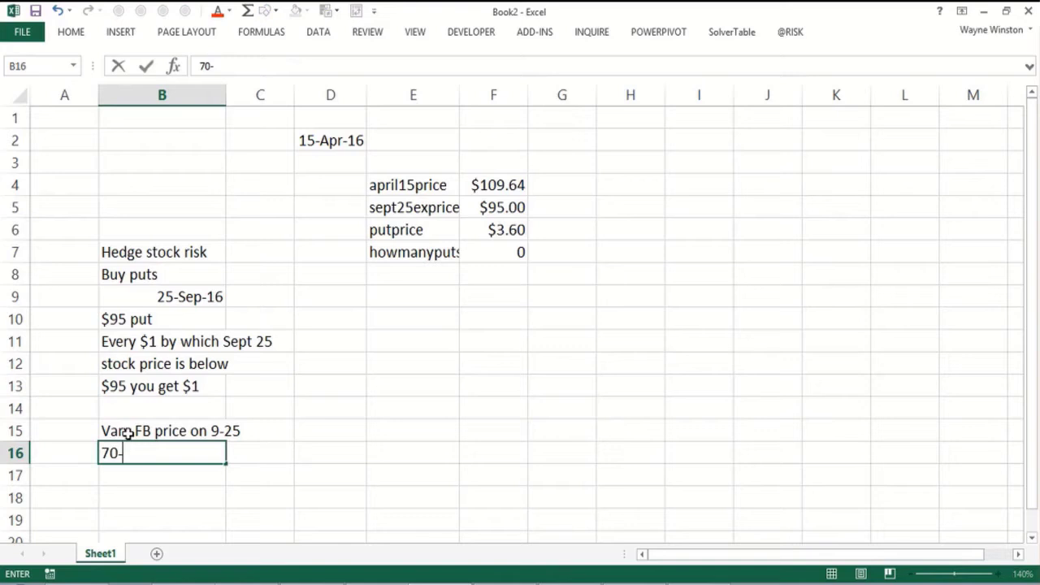
type("-13")
key("BackSpace")
key("BackSpace")
key("BackSpace")
key("BackSpace")
key("BackSpace")
type("70")
key("BackSpace")
type("$7")
type("130")
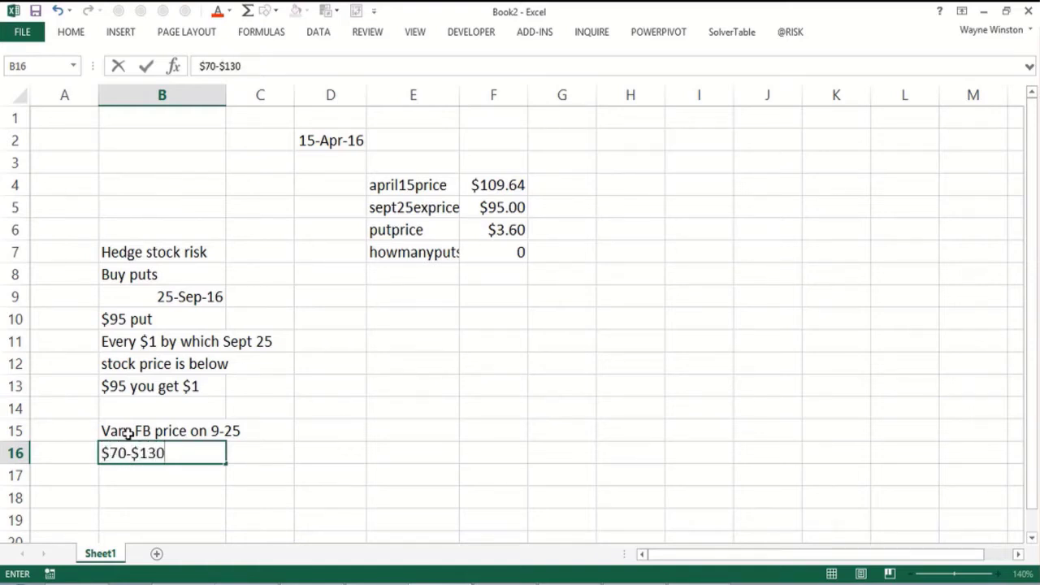
key("Return")
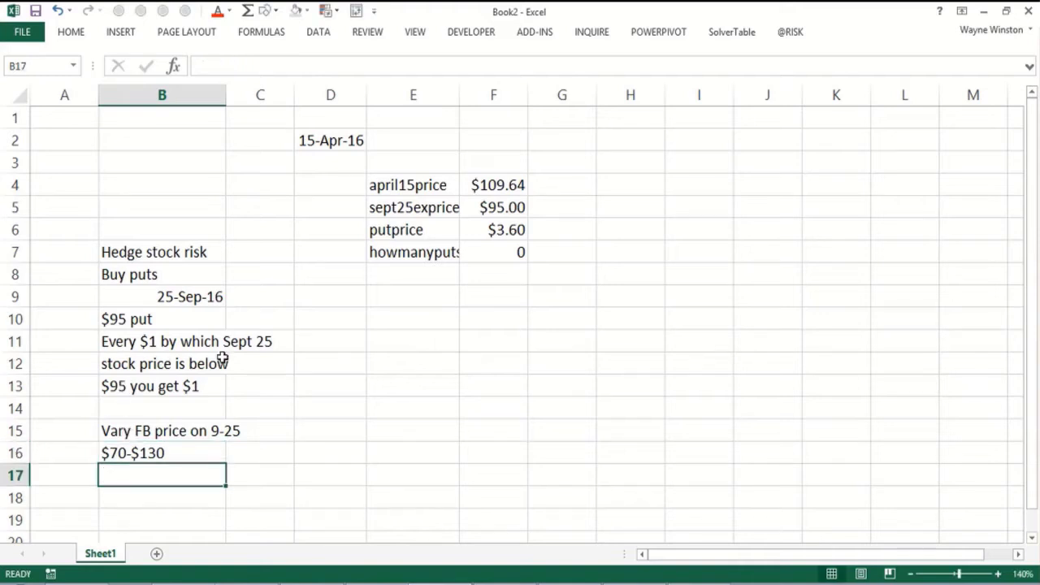
- Widen column E so the howmanyputs label fits
left_click(390, 292)
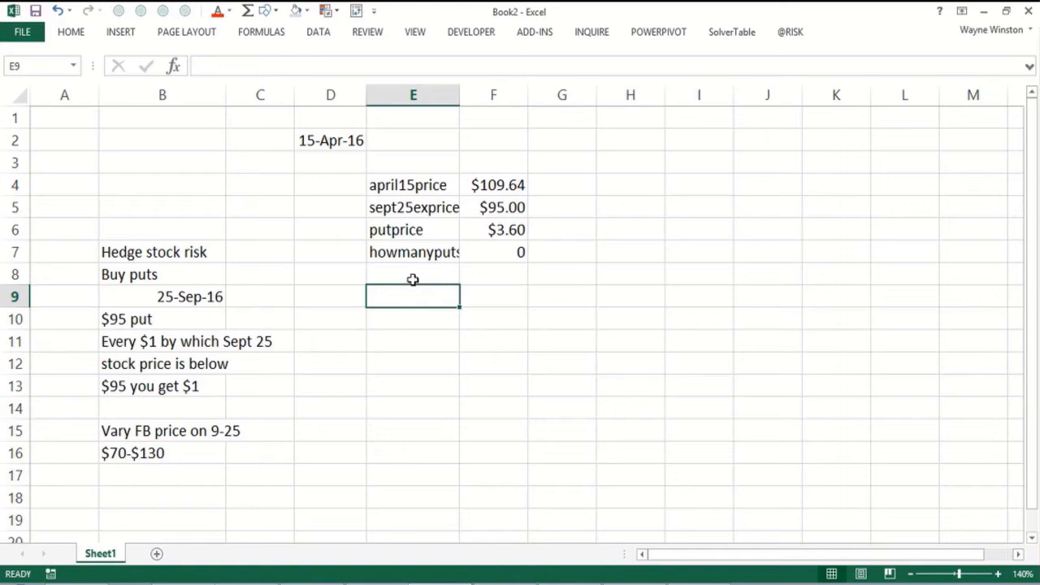
left_click_drag(462, 96, 472, 102)
left_click(493, 249)
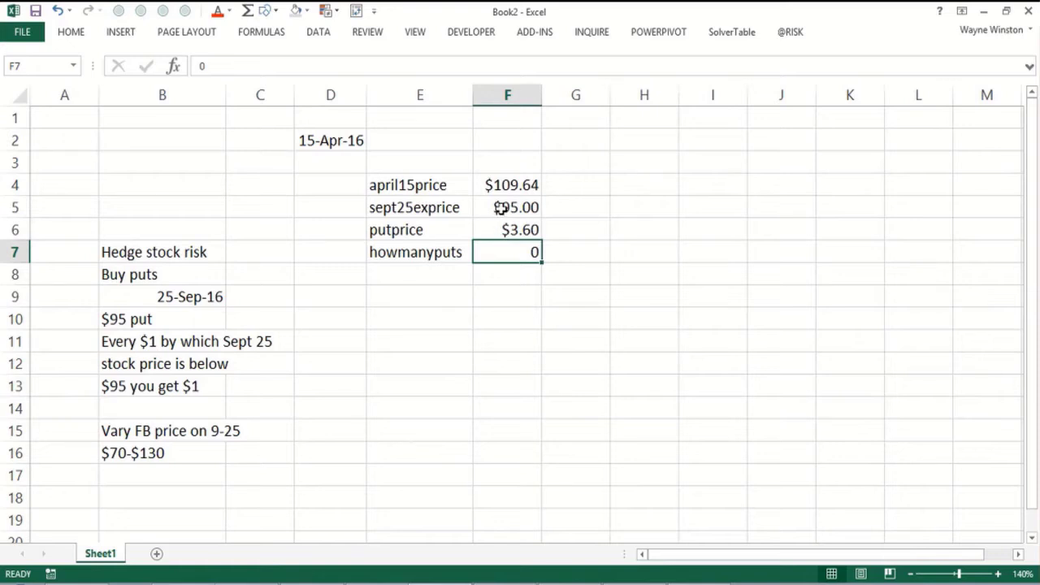
- Add the label sept25FBprice in E8 with 110 in F8
left_click(394, 274)
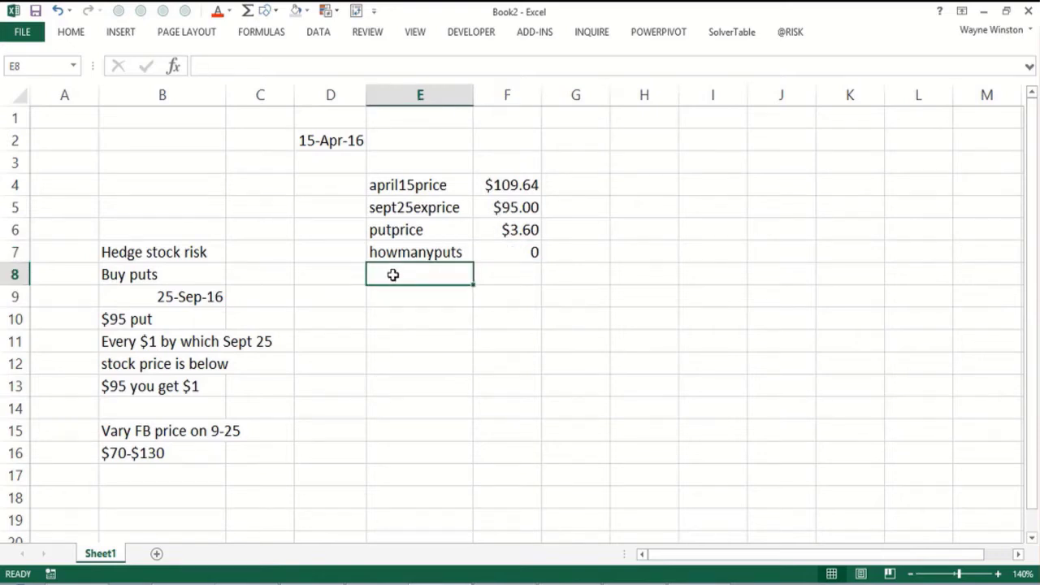
type("sep")
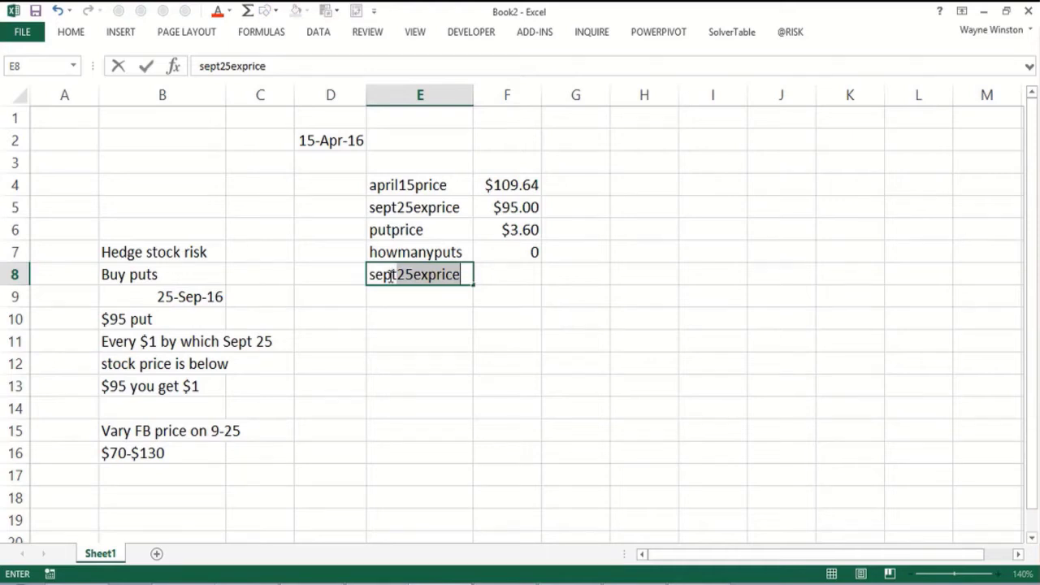
type("t25FB")
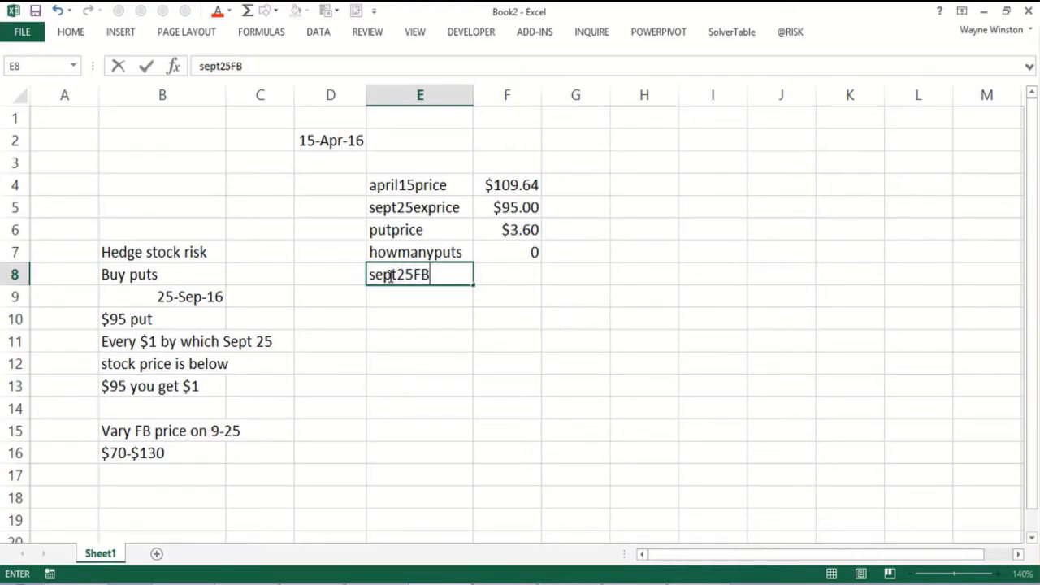
type("price")
key("Return")
key("Right")
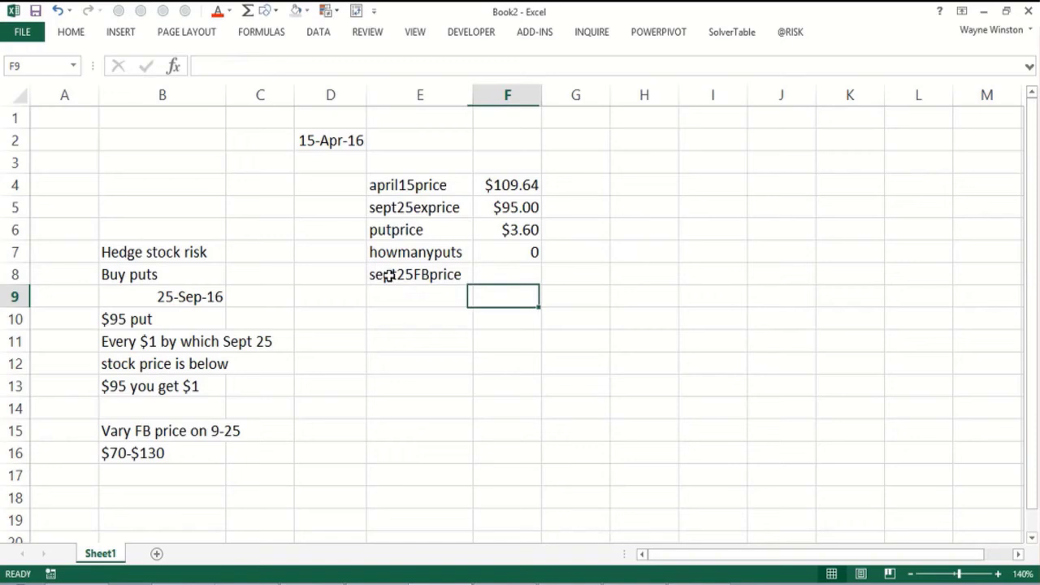
key("Up")
type("110")
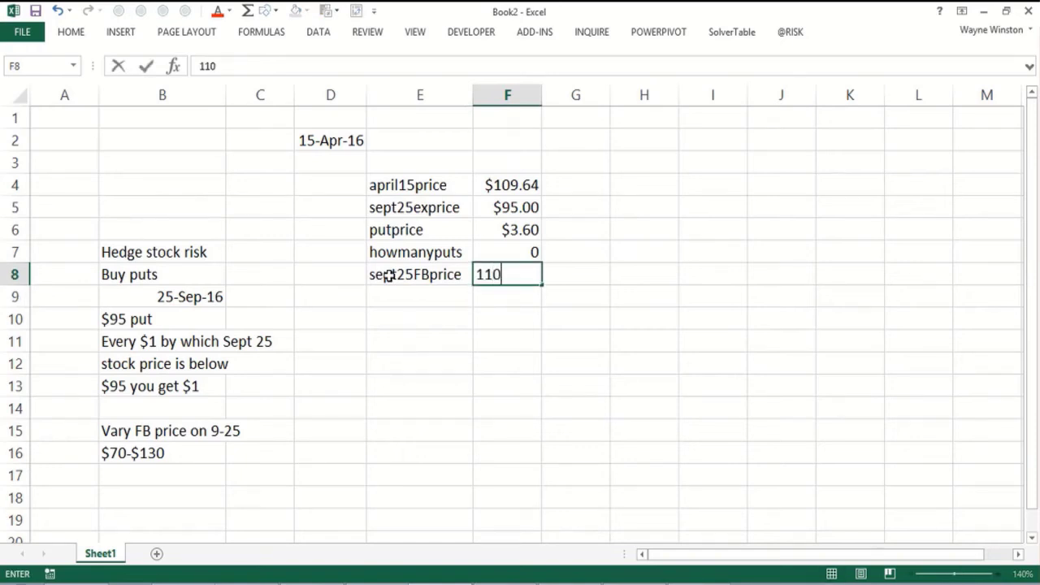
key("Return")
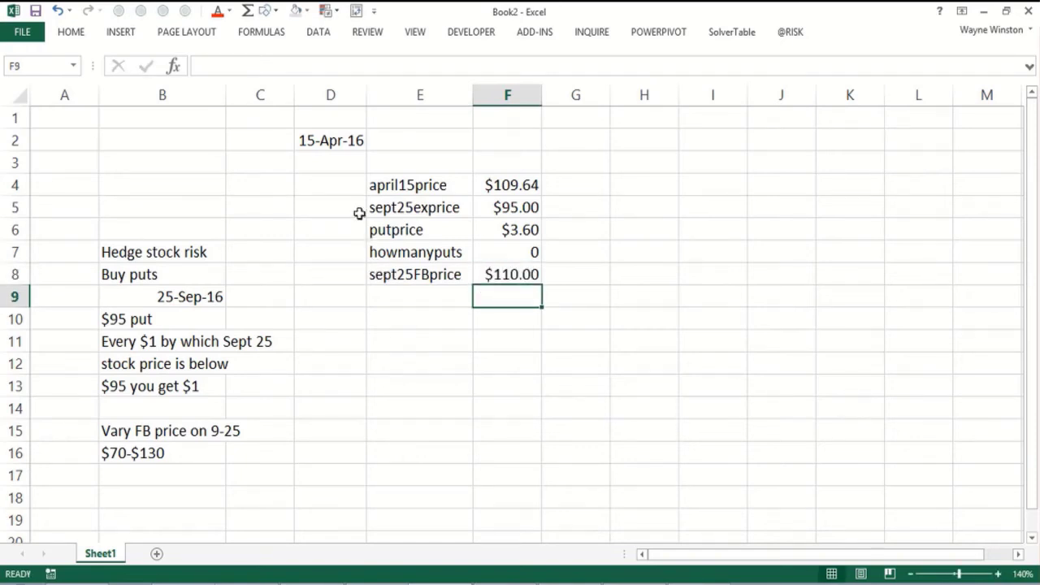
- Name the values in F4:F8 from their left-column labels in E4:E8 via Create from Selection
left_click(398, 165)
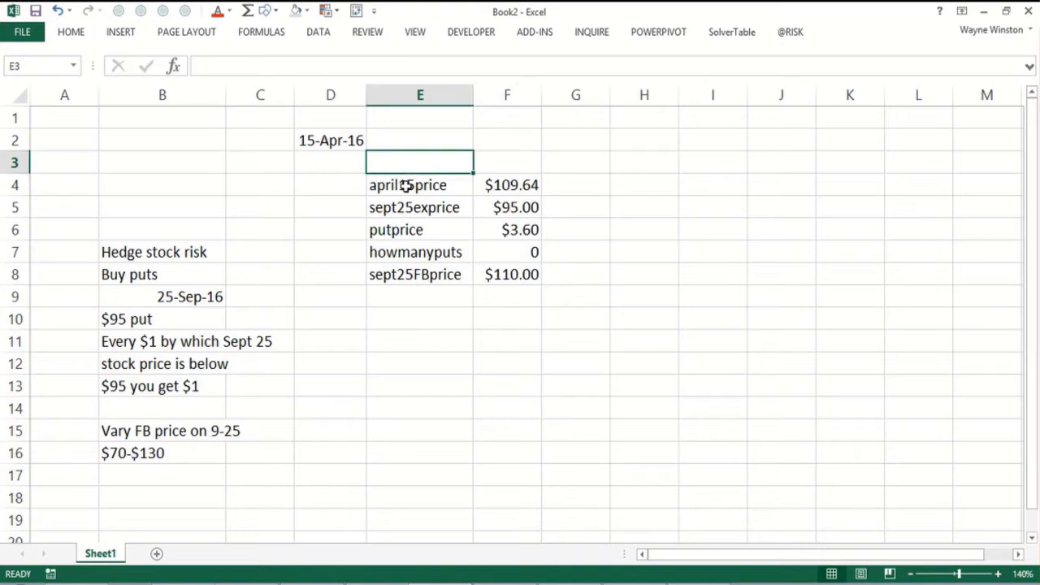
left_click_drag(406, 186, 494, 276)
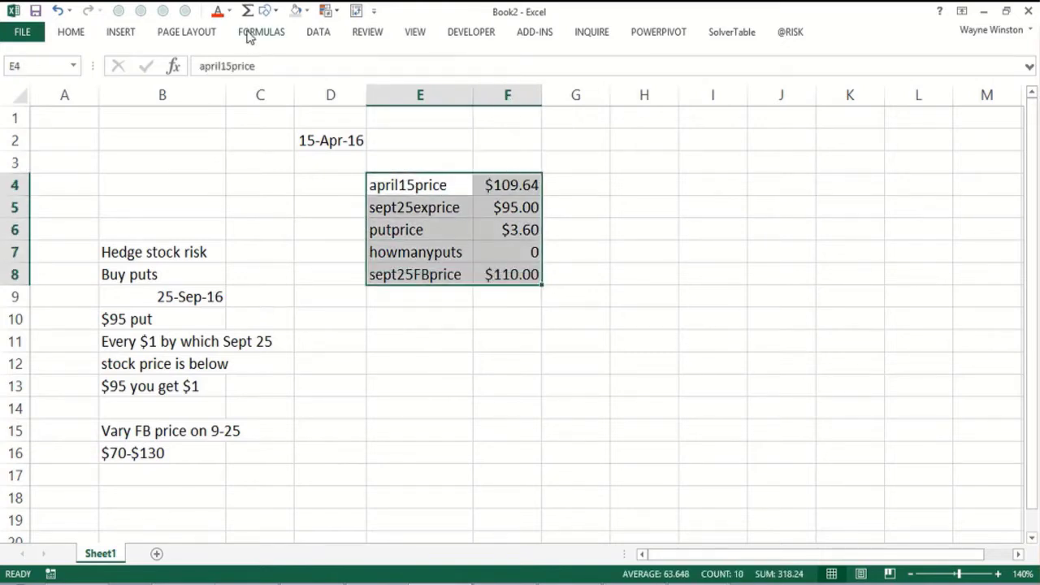
left_click(260, 31)
left_click(491, 91)
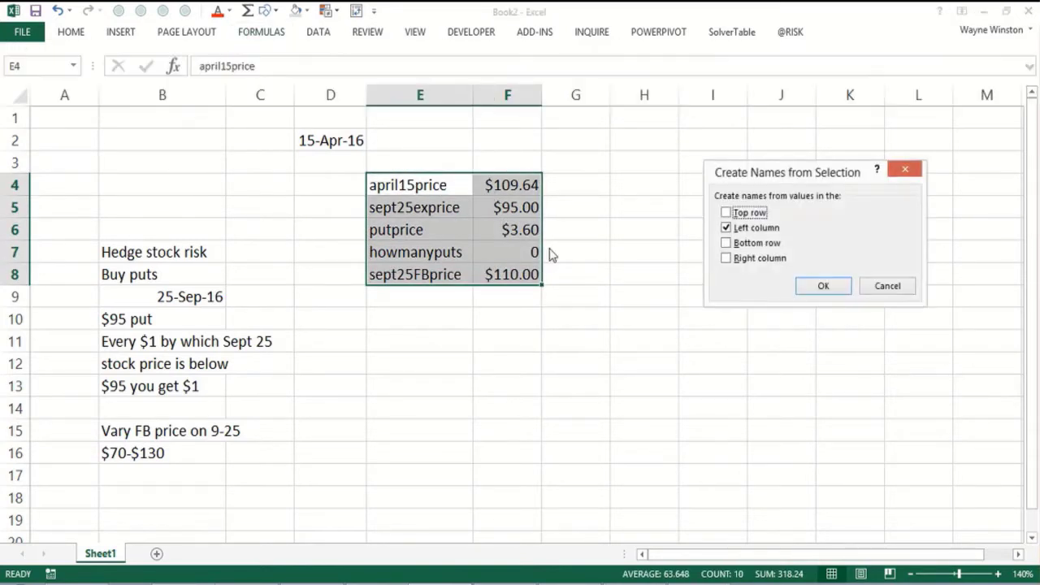
left_click(815, 289)
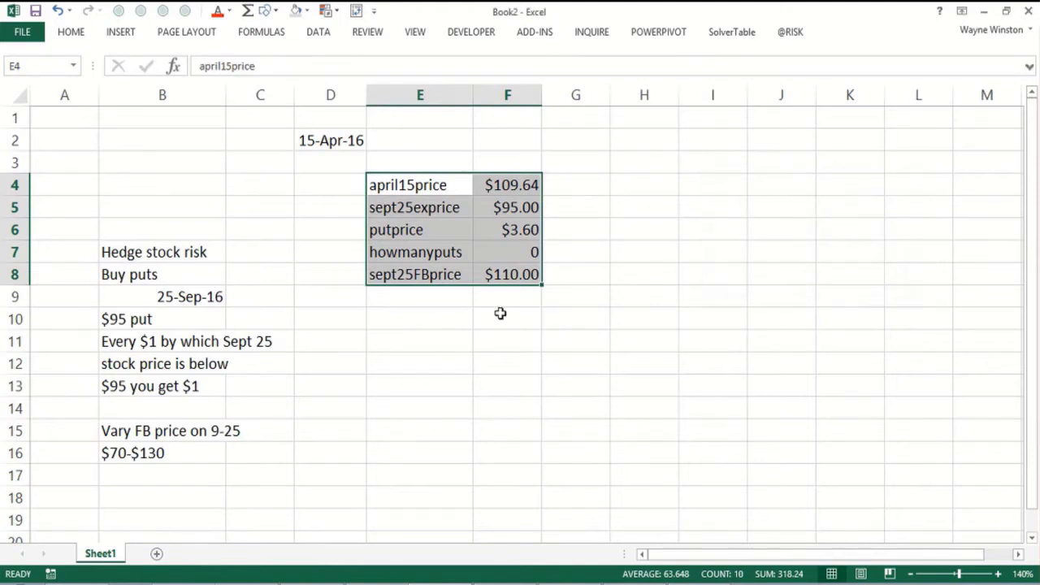
- Color the howmanyputs and sept25FBprice values in F7:F8 red
left_click(428, 321)
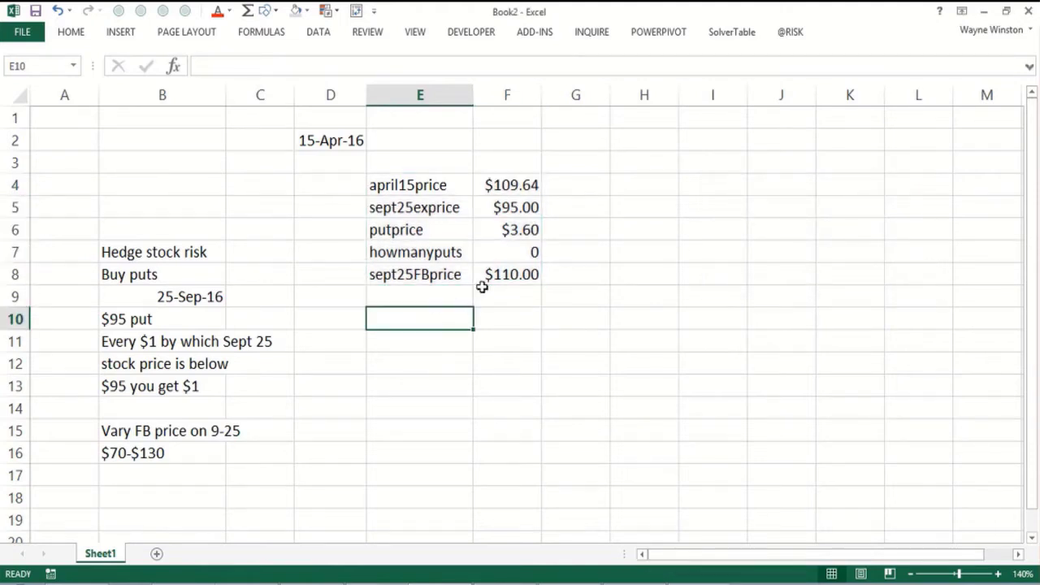
left_click_drag(504, 257, 514, 274)
mouse_move(227, 16)
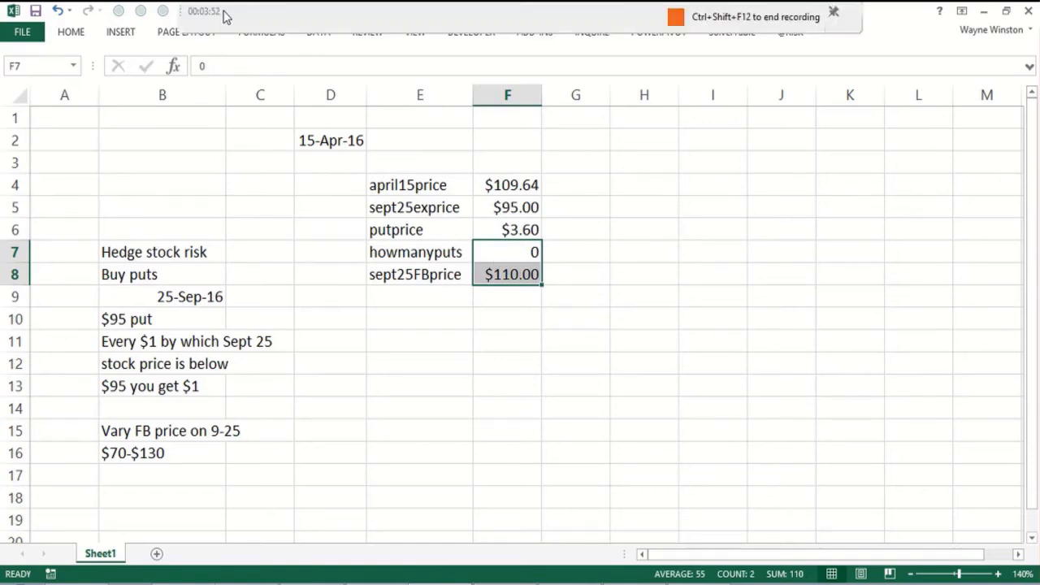
left_click(217, 13)
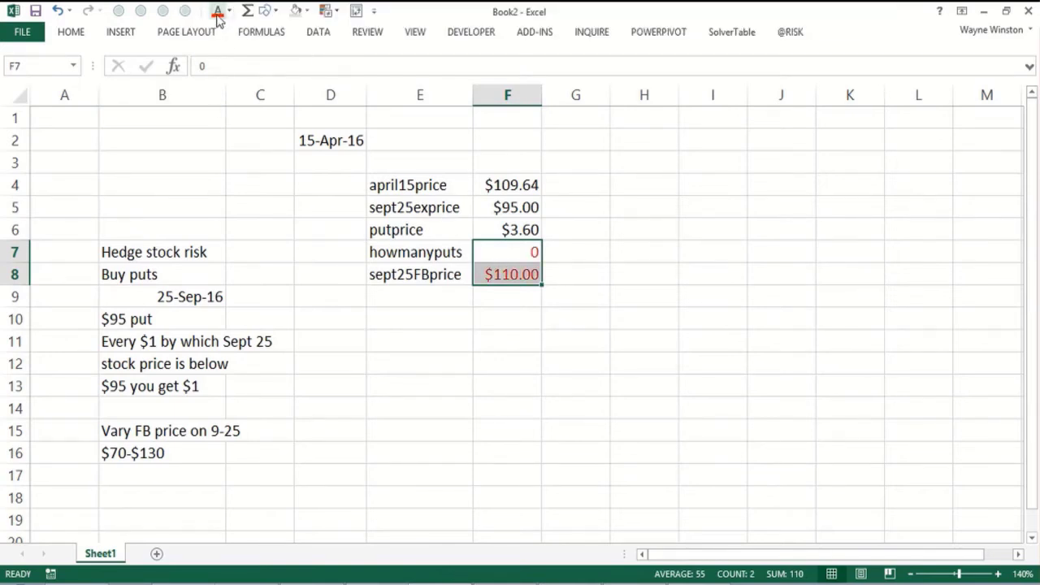
- Label E10 originalcost and E11 finalvalueputs, and begin a formula in F10
left_click(409, 318)
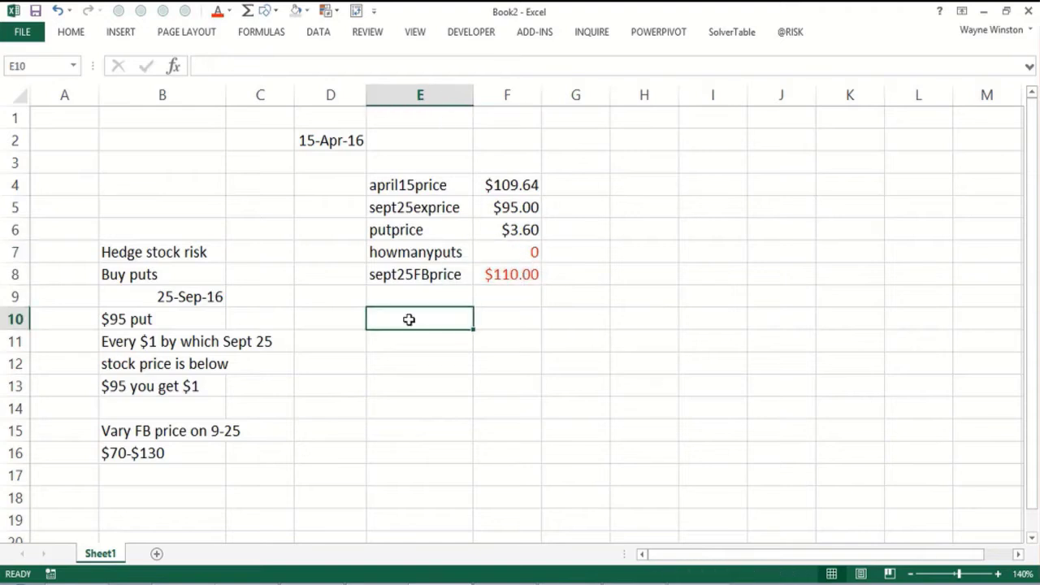
type("originalcost")
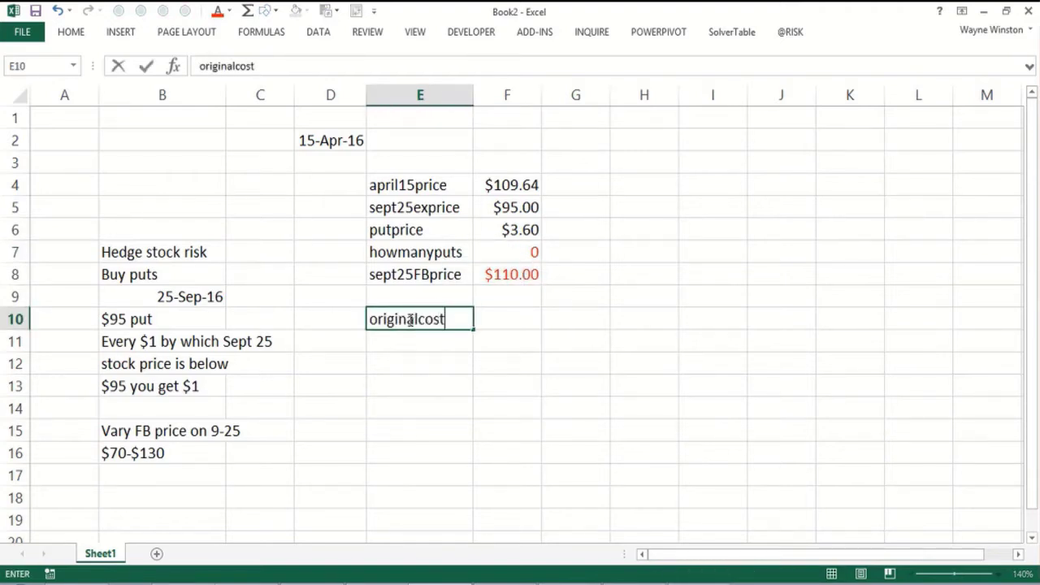
key("Return")
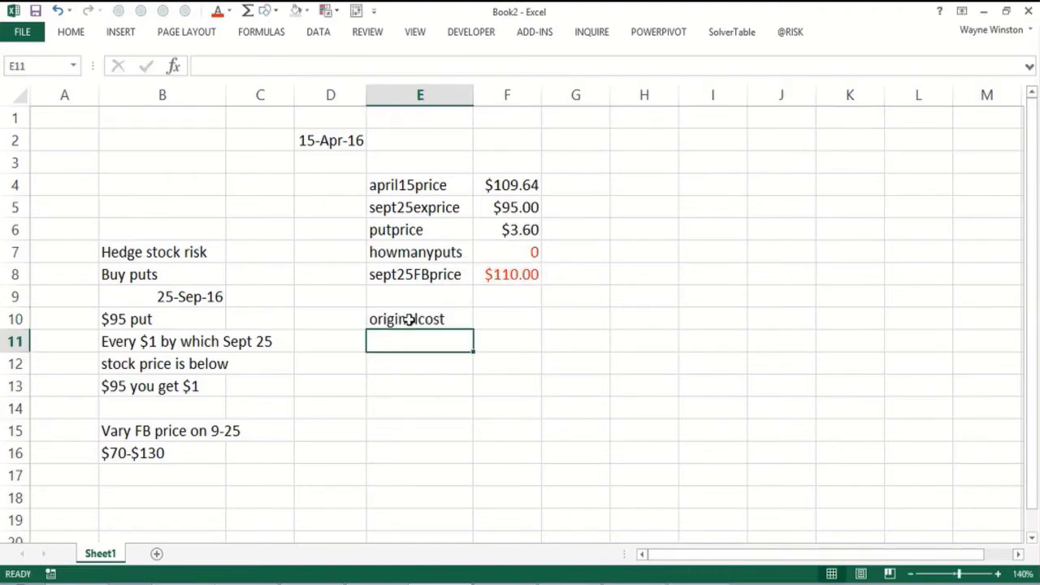
type("fina")
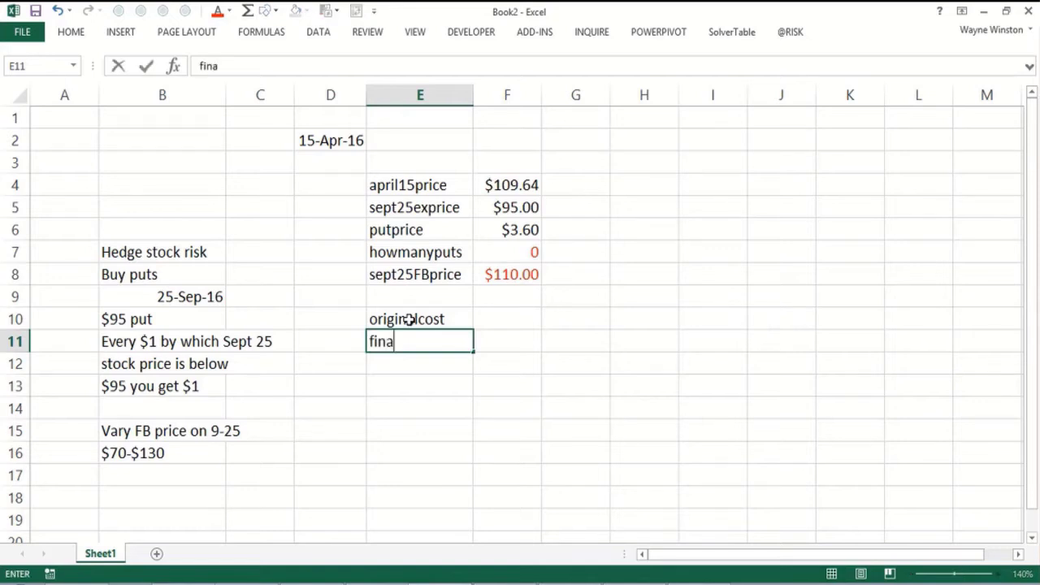
type("lvalueput")
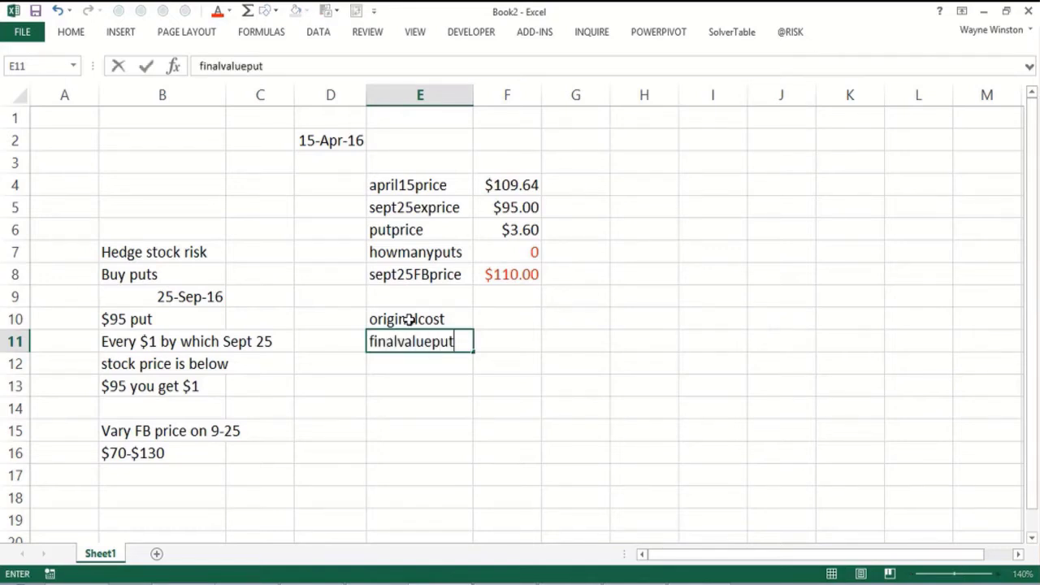
type("s")
key("Return")
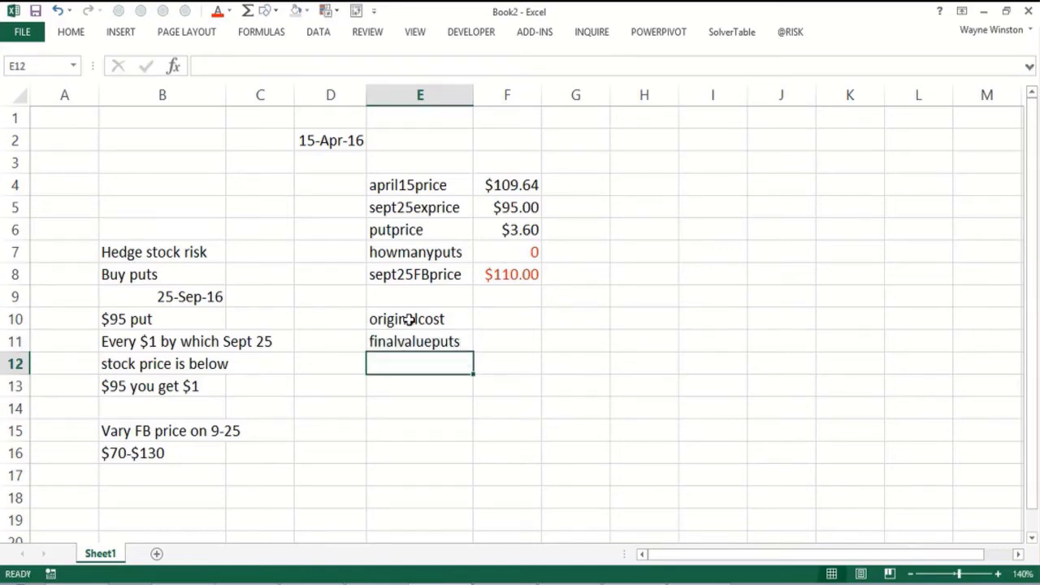
left_click(490, 323)
type("=")
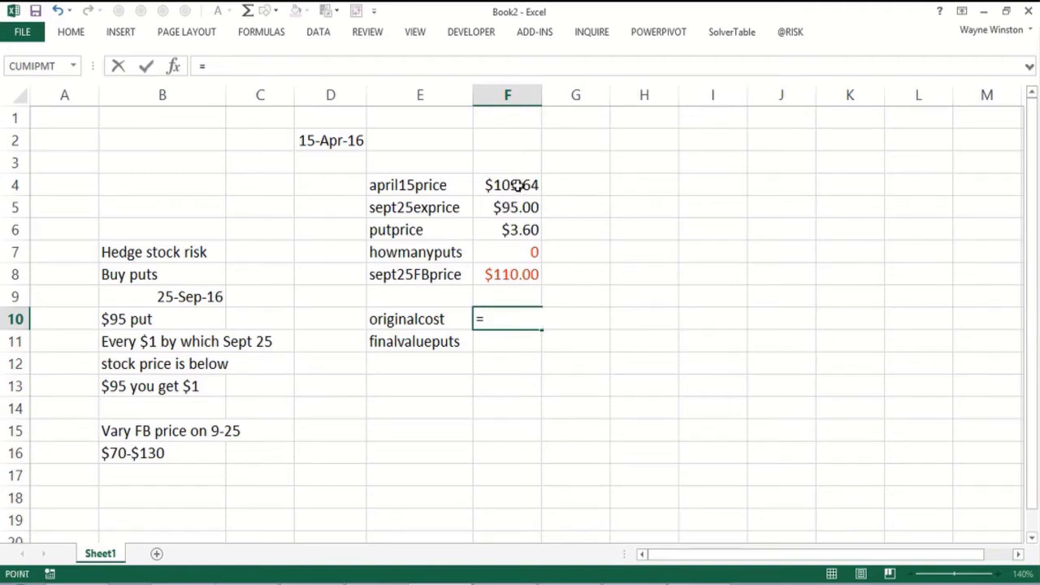
- Complete F10 as =april15price+howmanyputs*putprice
left_click(517, 185)
type("+")
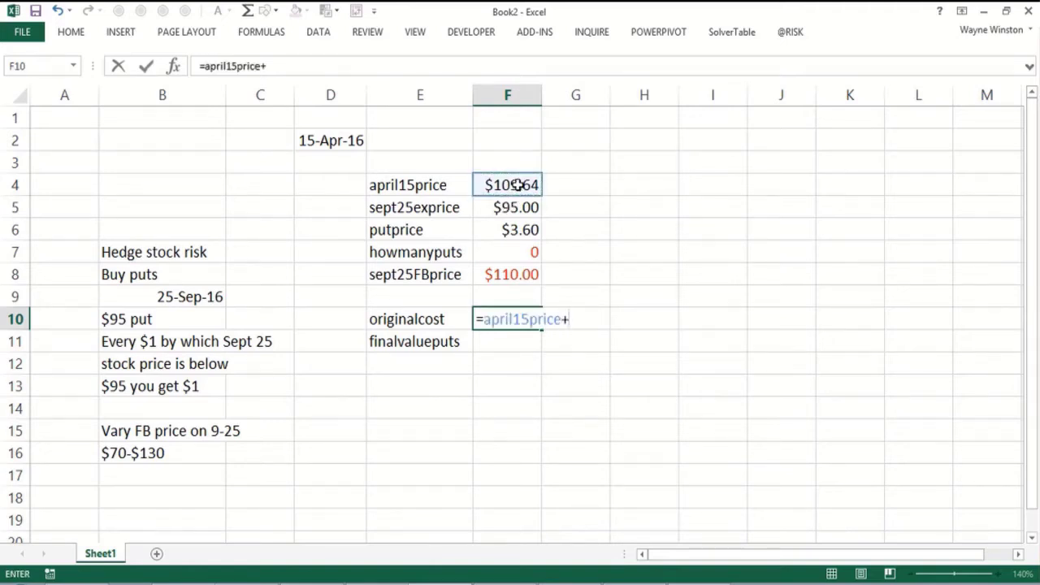
left_click(514, 249)
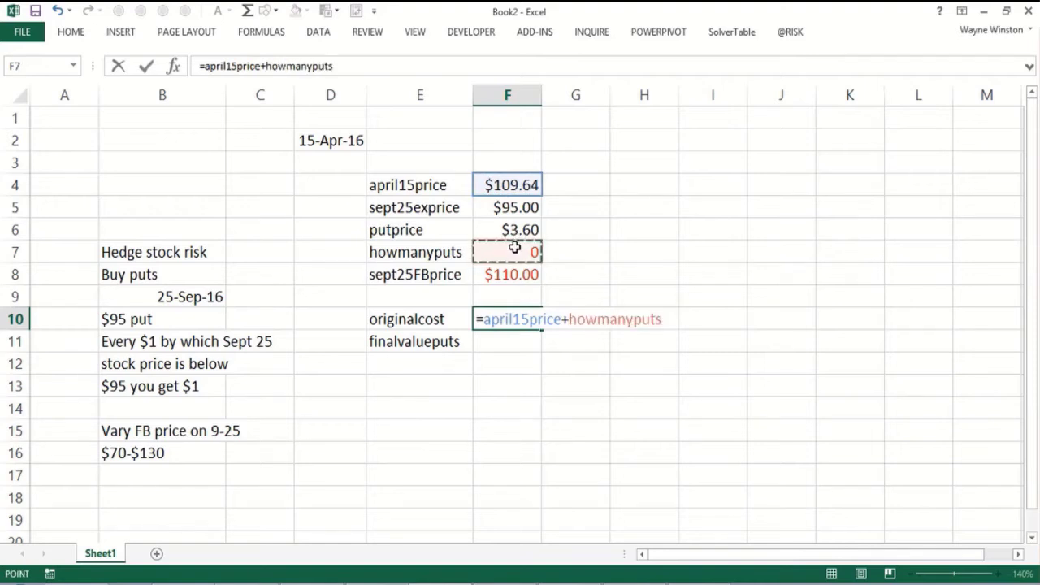
type("*")
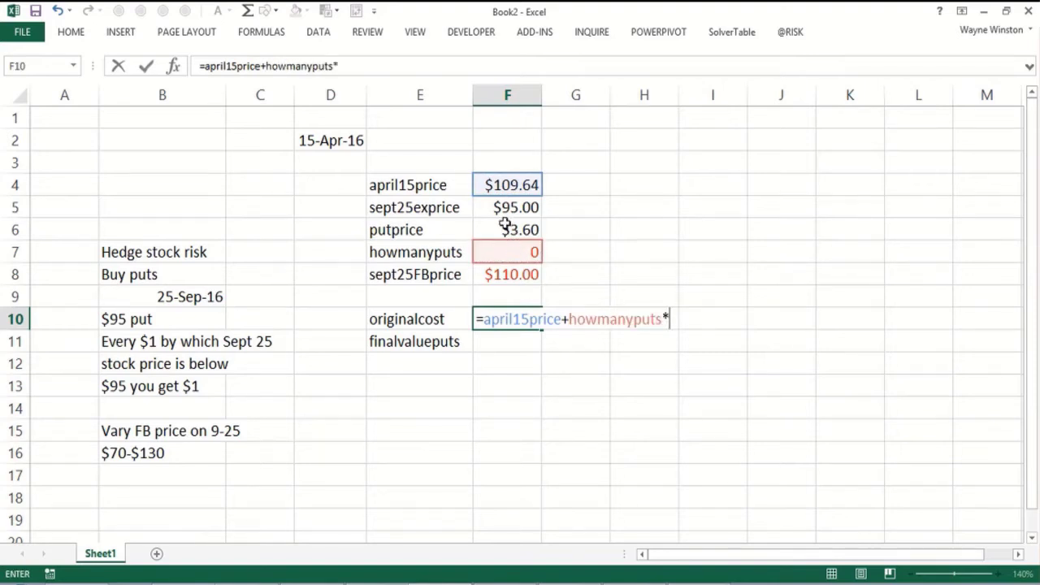
left_click(505, 228)
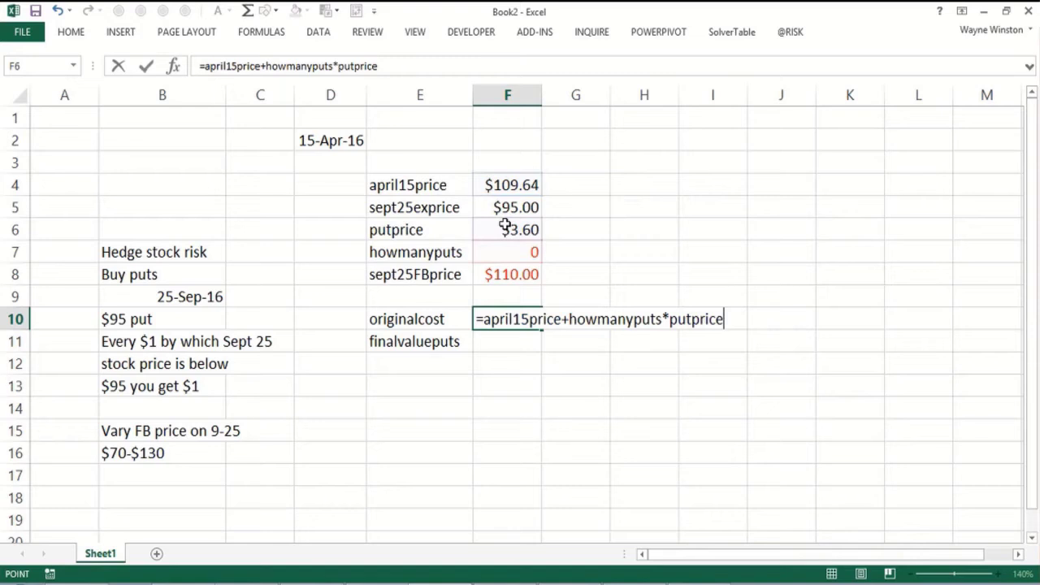
key("Return")
- Change howmanyputs in F7 to 1
left_click(515, 250)
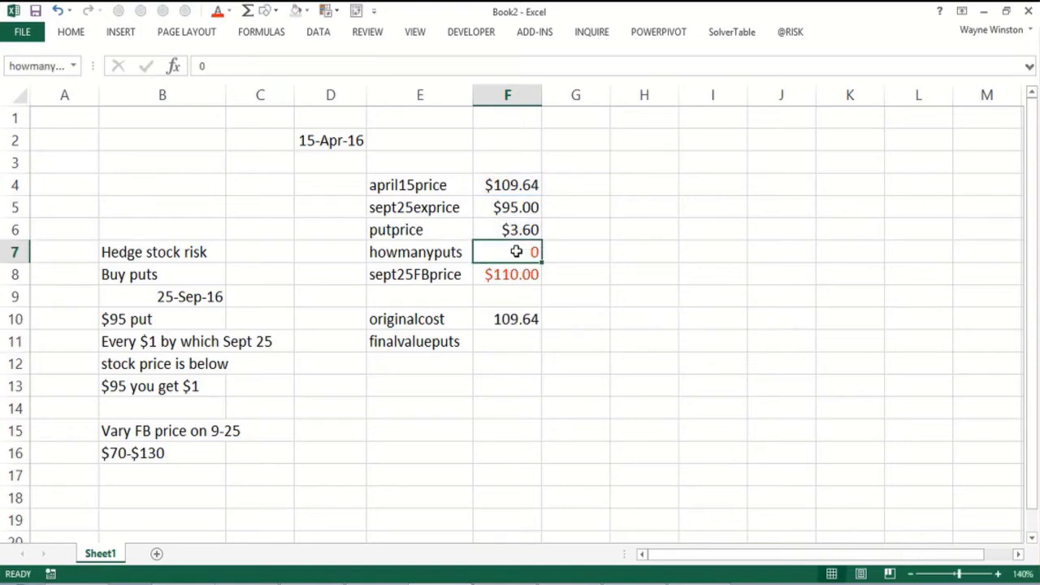
type("1")
key("Return")
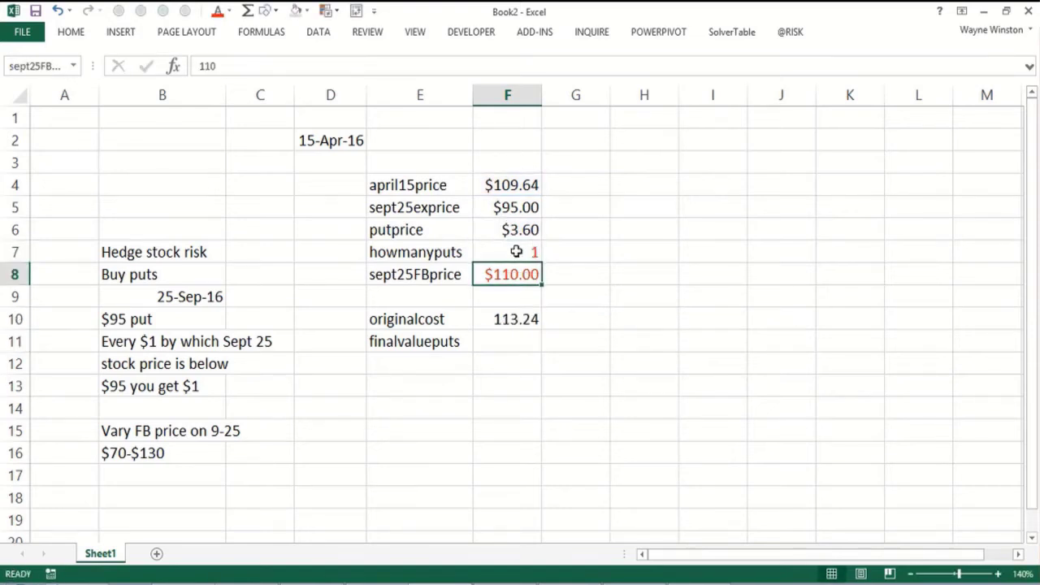
- Format the original cost in F10 as Currency, showing $113.24
left_click(494, 319)
key("ctrl+1")
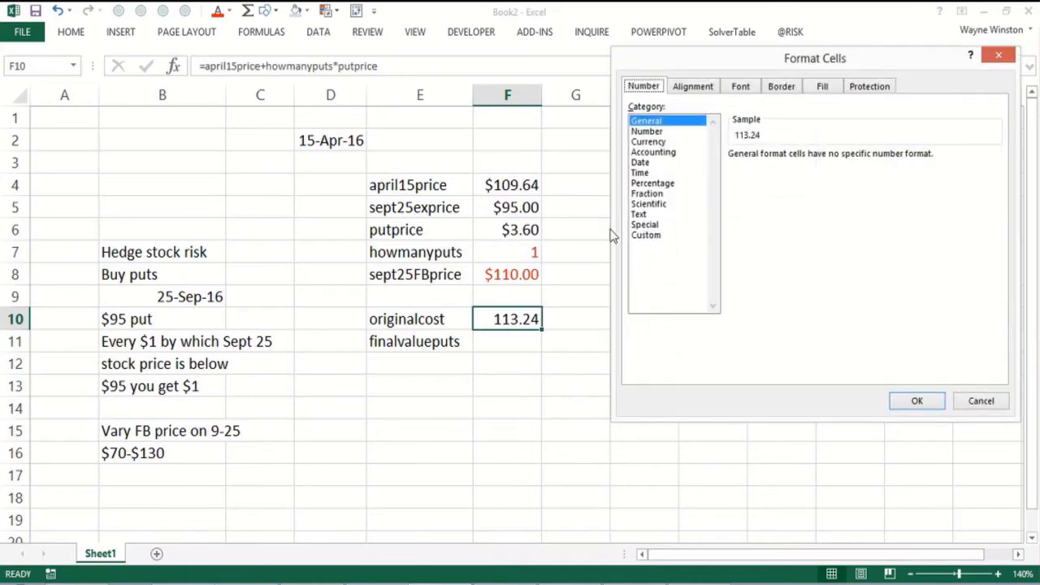
left_click(658, 142)
left_click(914, 400)
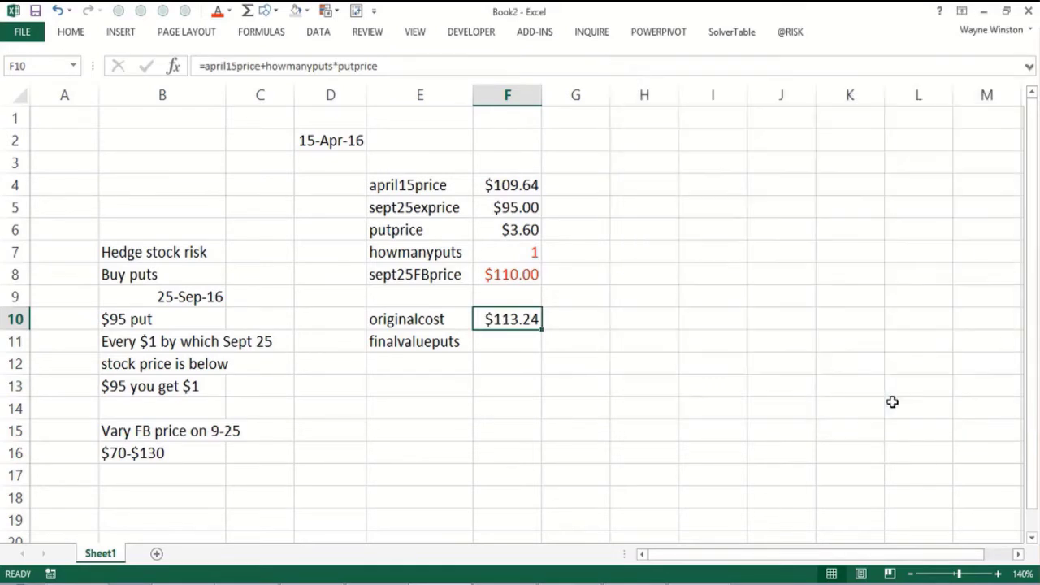
left_click(415, 342)
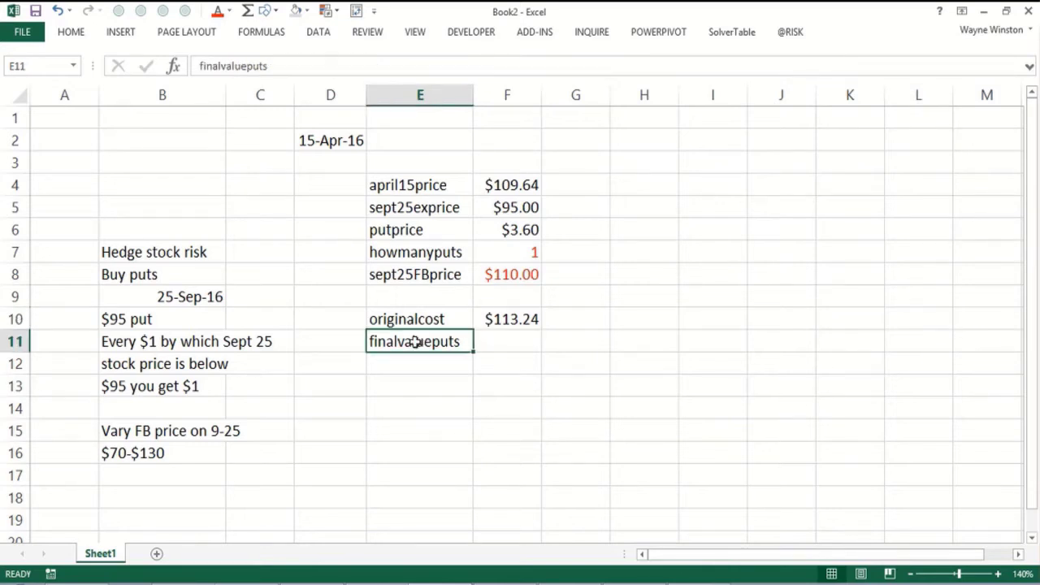
- Rename the E11 label to finalvalueofaput
left_click(247, 65)
left_click(276, 65)
key("BackSpace")
key("BackSpace")
key("BackSpace")
key("BackSpace")
type("of")
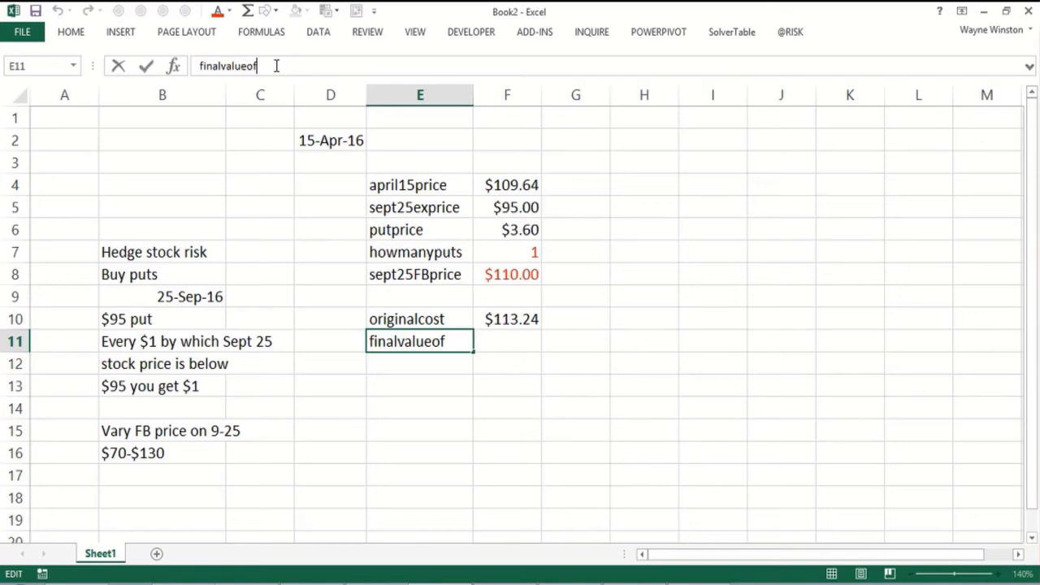
type("aput")
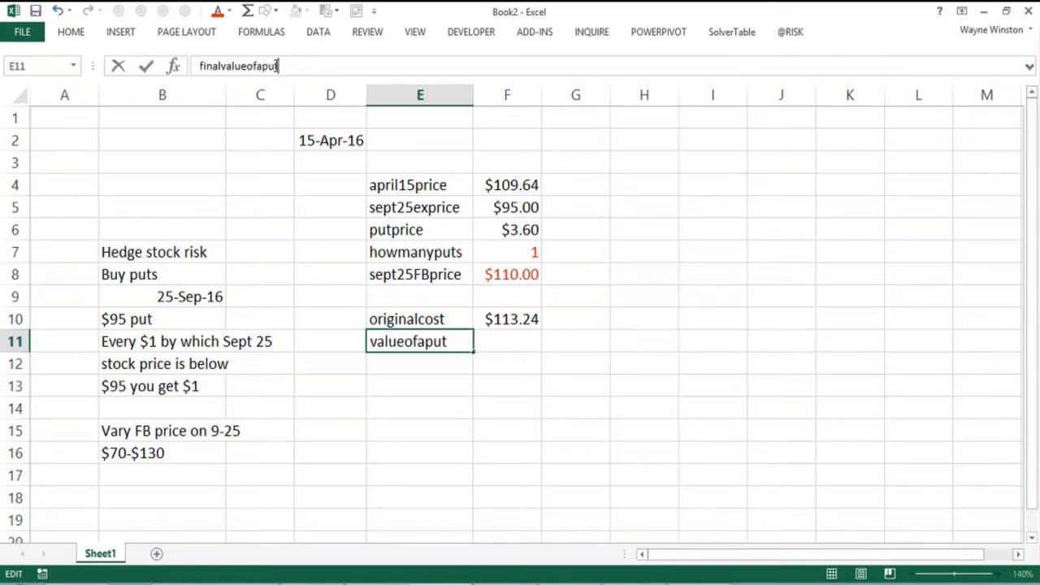
key("Return")
- Enter =IF(sept25FBprice>sept25exprice,0,sept25exprice-sept25FBprice) in F11 as the put's final value
key("Up")
key("Up")
key("Right")
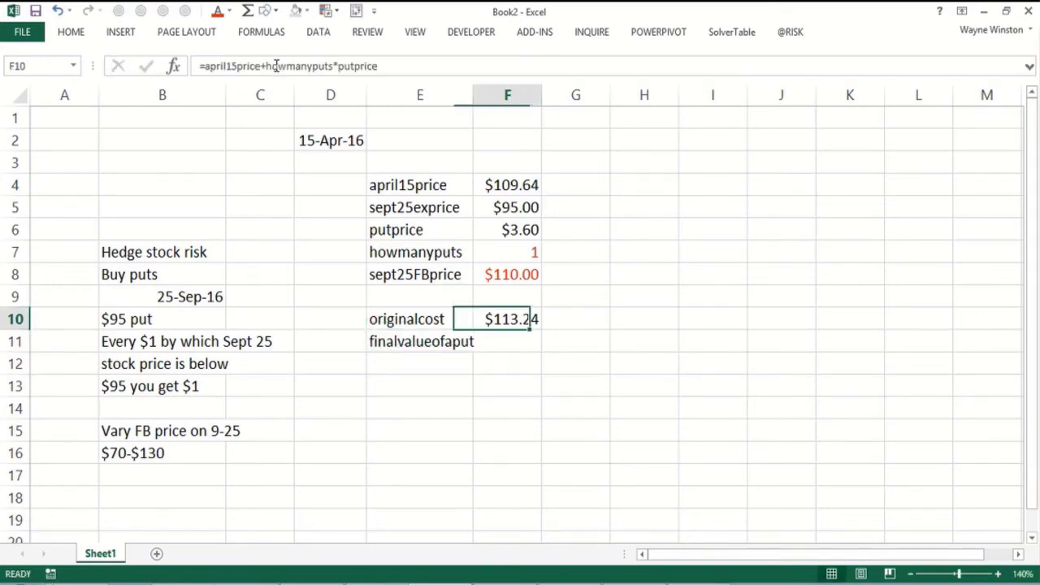
key("Down")
type("=if(")
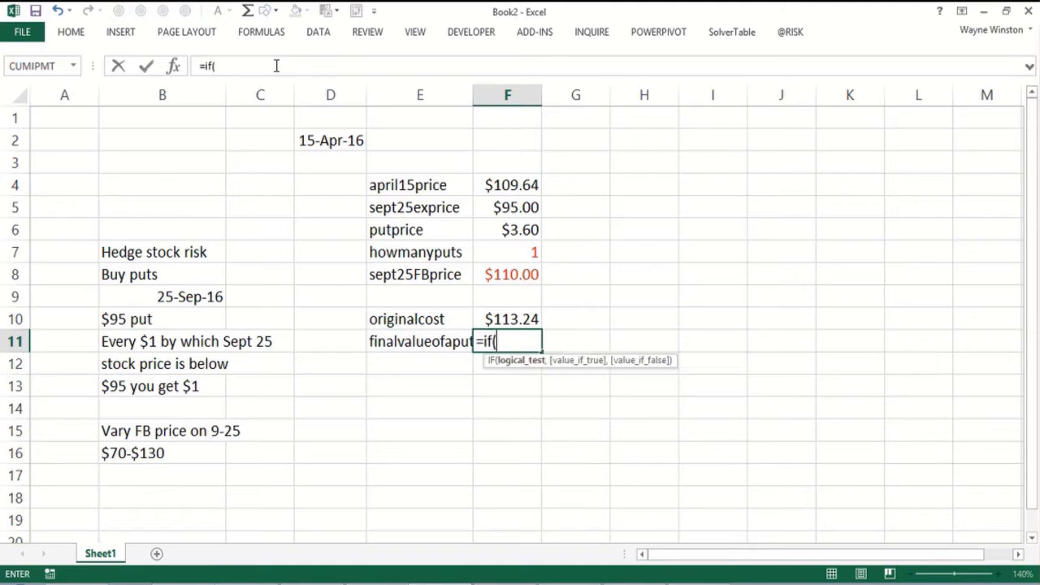
left_click(498, 270)
type(">")
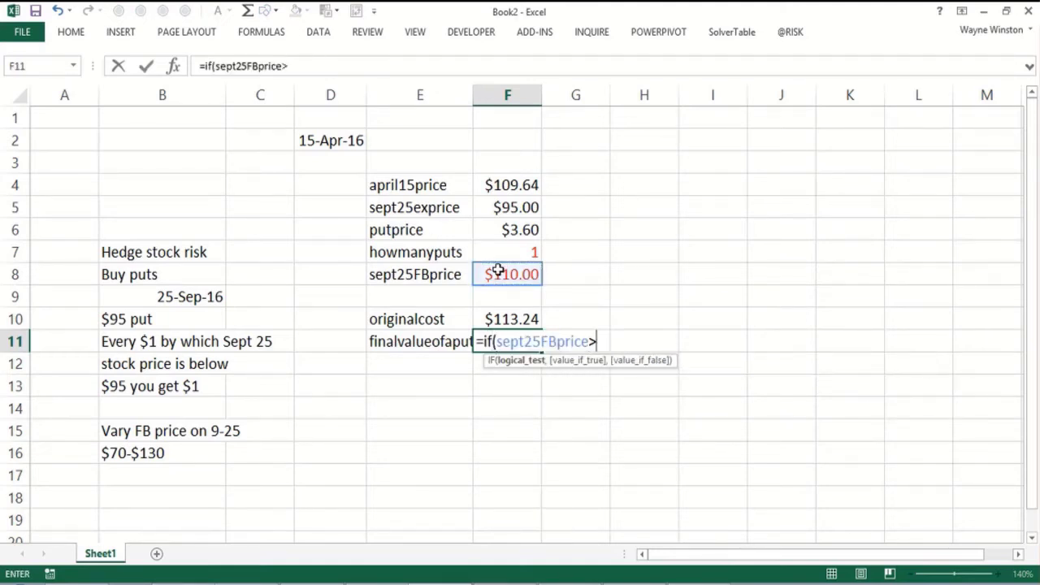
left_click(501, 208)
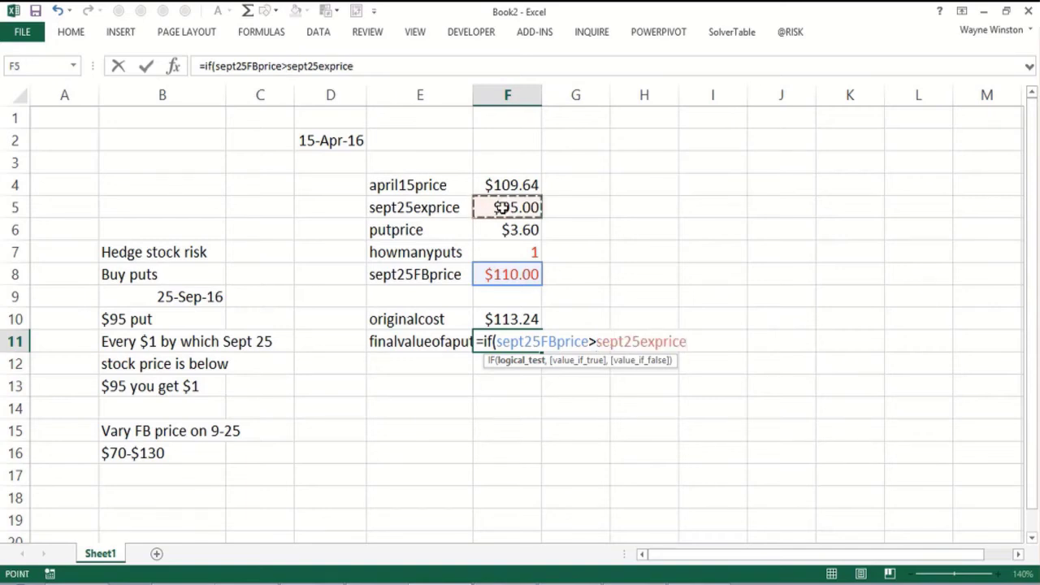
type(",")
left_click(501, 208)
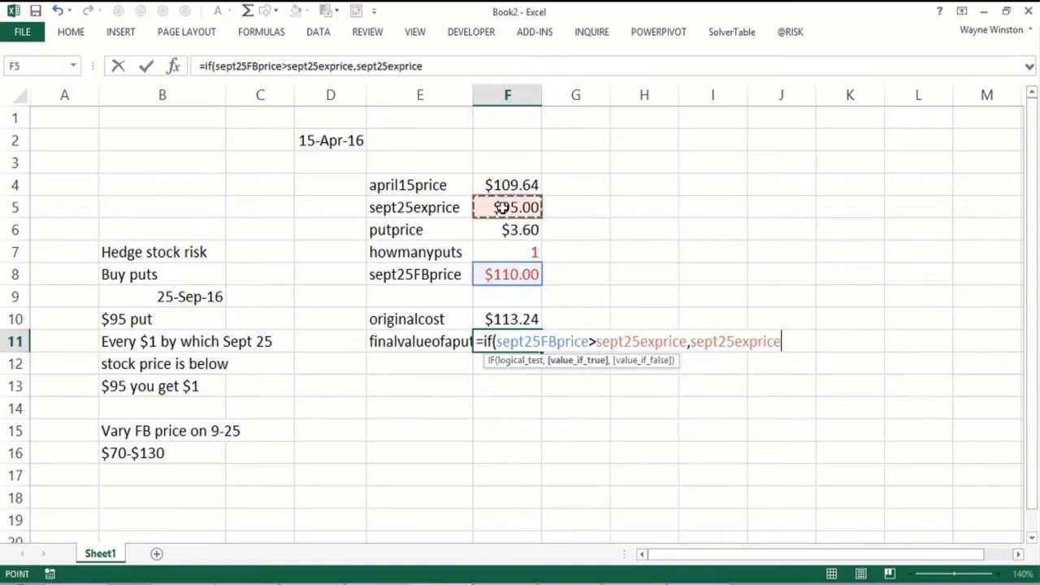
type("-")
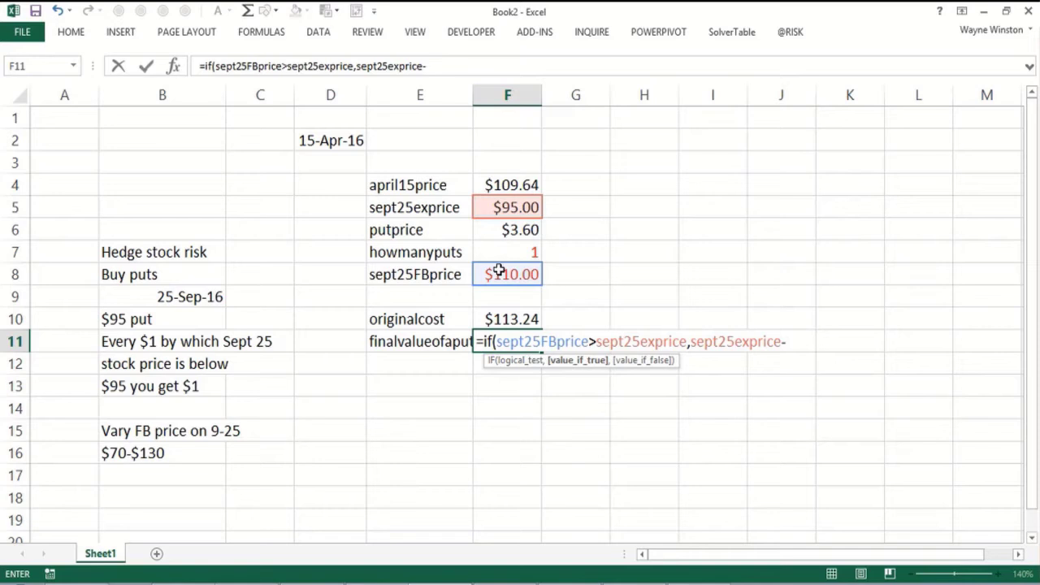
left_click(499, 269)
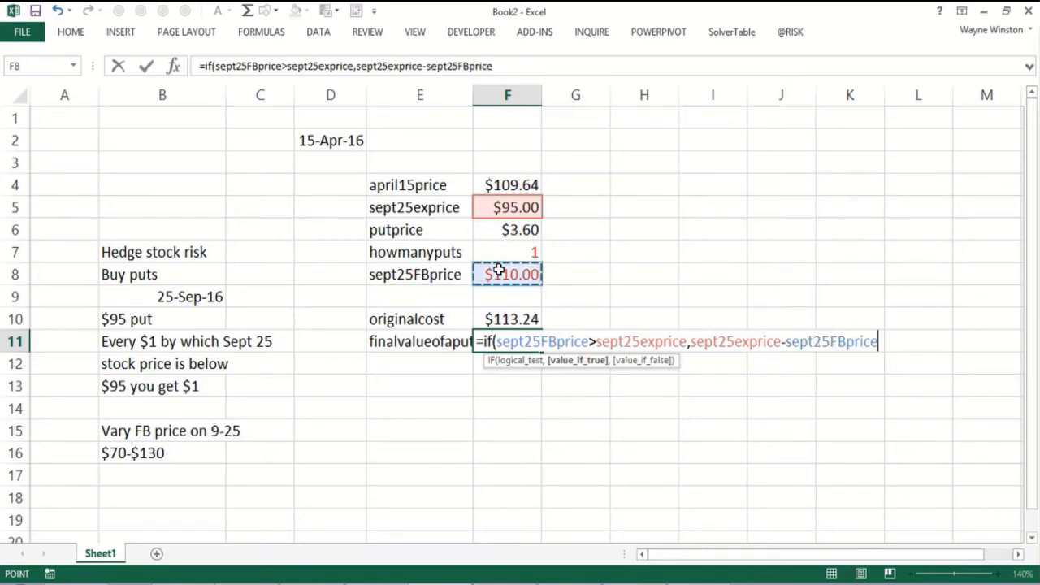
left_click(690, 342)
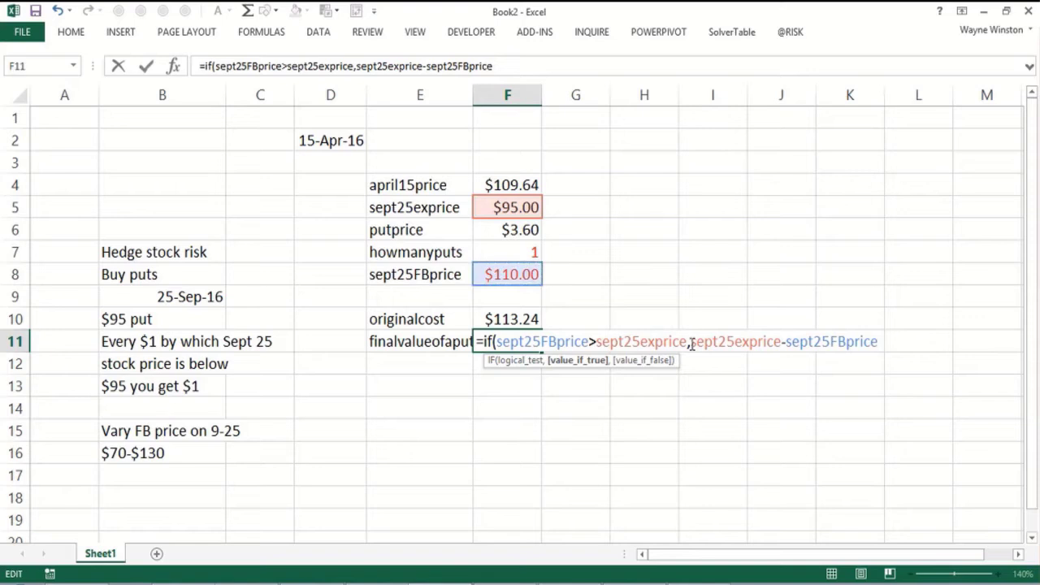
type("0,")
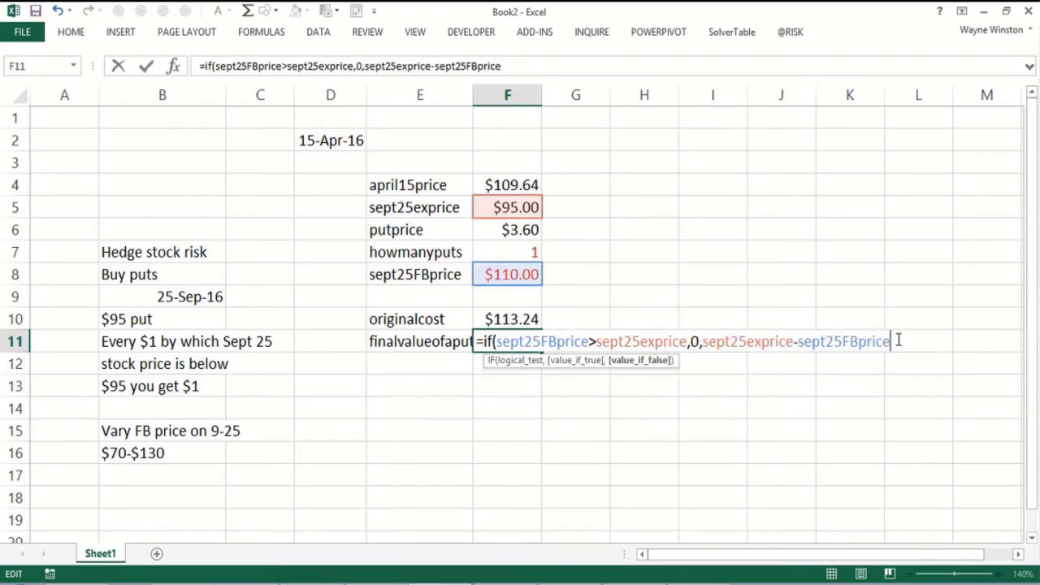
key("Return")
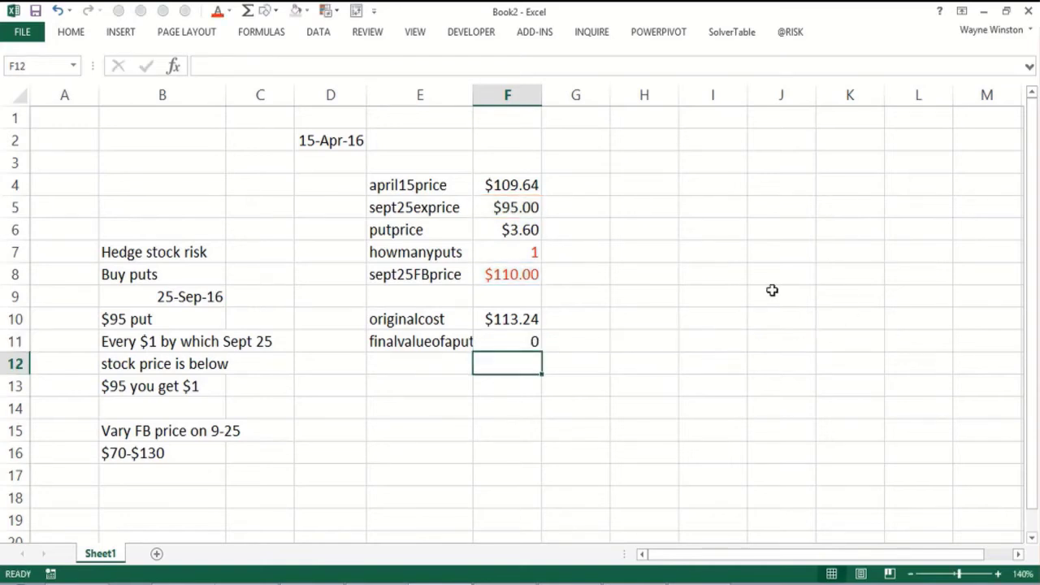
- Test the September 25 FB price at 90, then set it to 85
left_click(498, 274)
type("90")
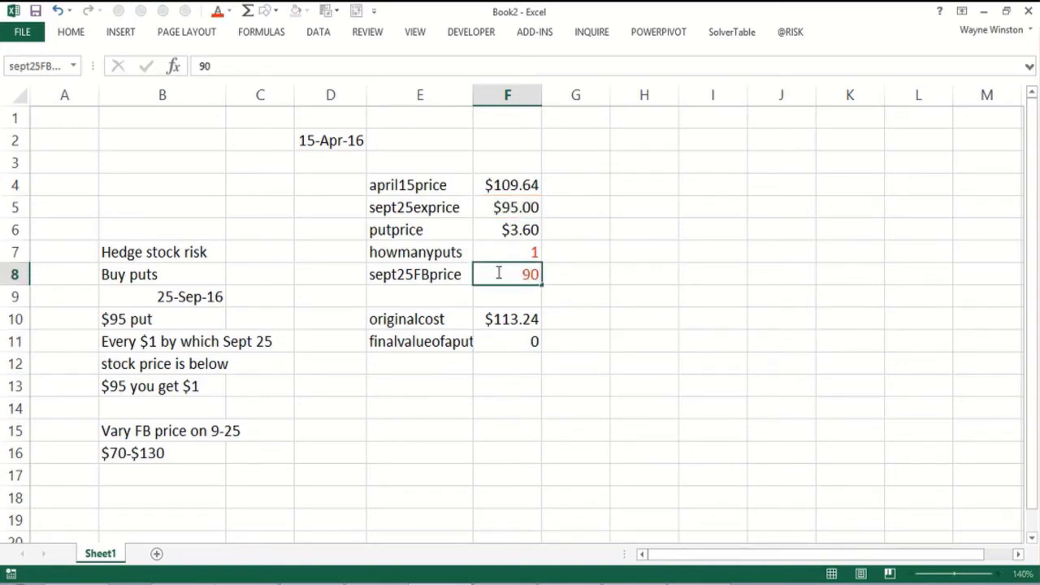
key("Return")
left_click(498, 274)
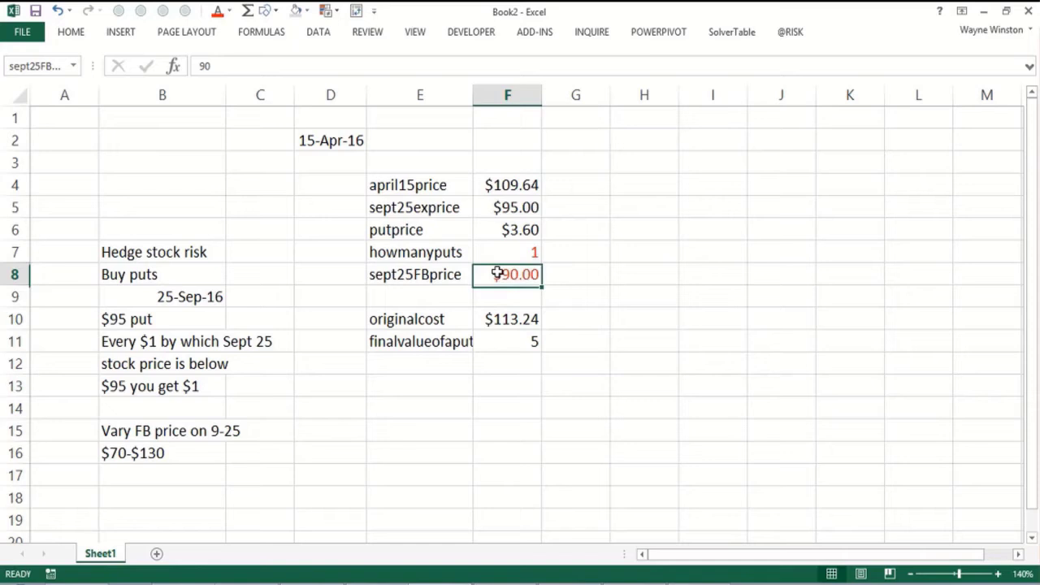
double_click(498, 273)
type("85")
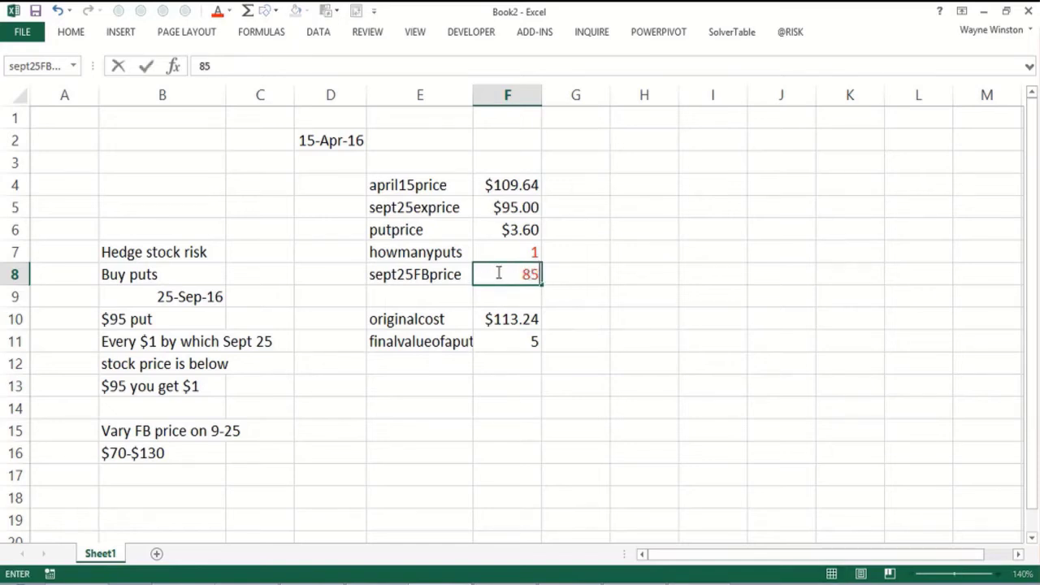
key("Return")
- Format F11 as Number with two decimals, showing 10.00
key("Down")
key("Down")
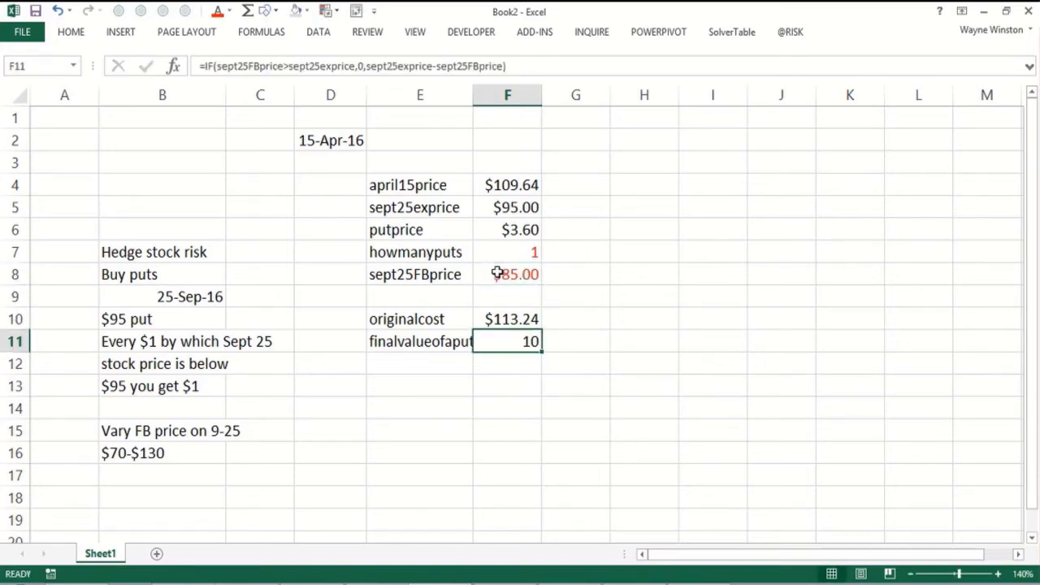
key("ctrl+1")
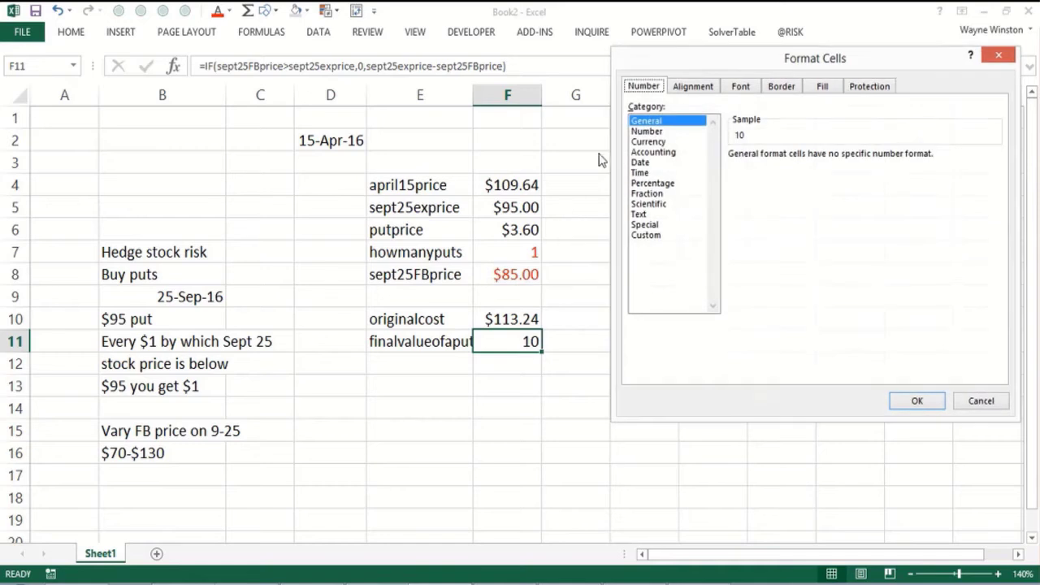
left_click(647, 133)
left_click(917, 401)
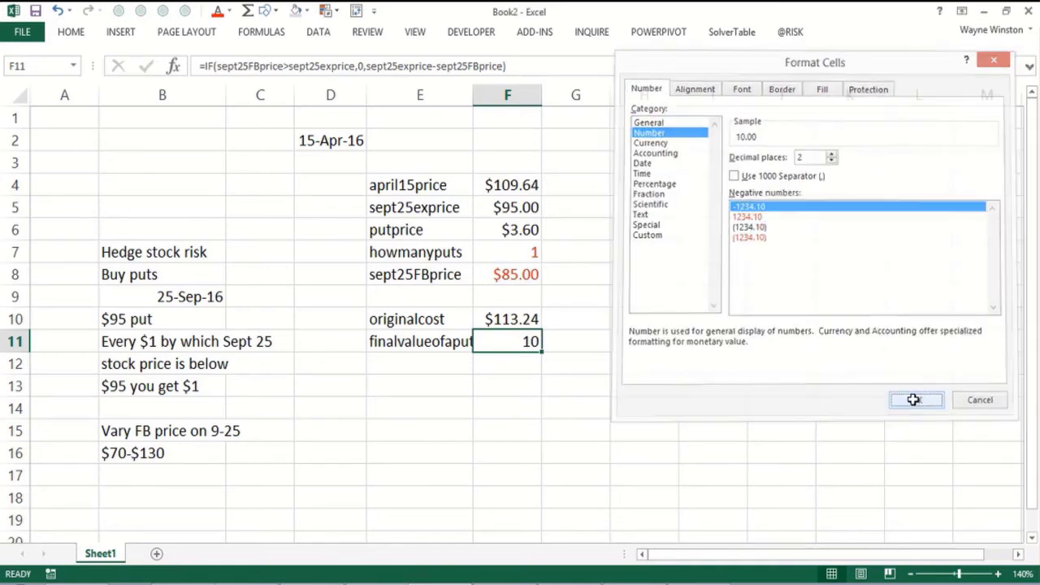
left_click(421, 363)
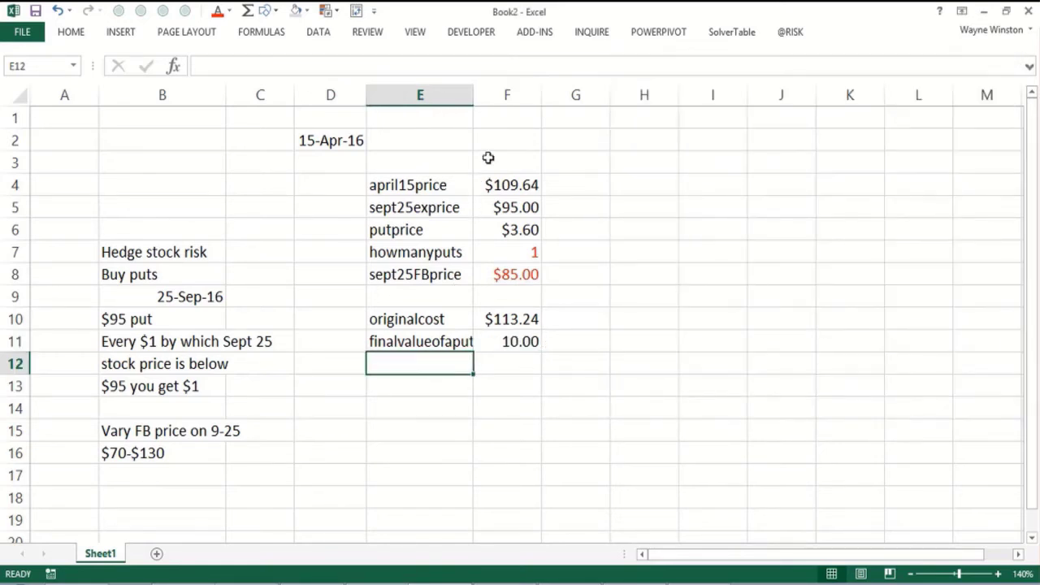
left_click(480, 114)
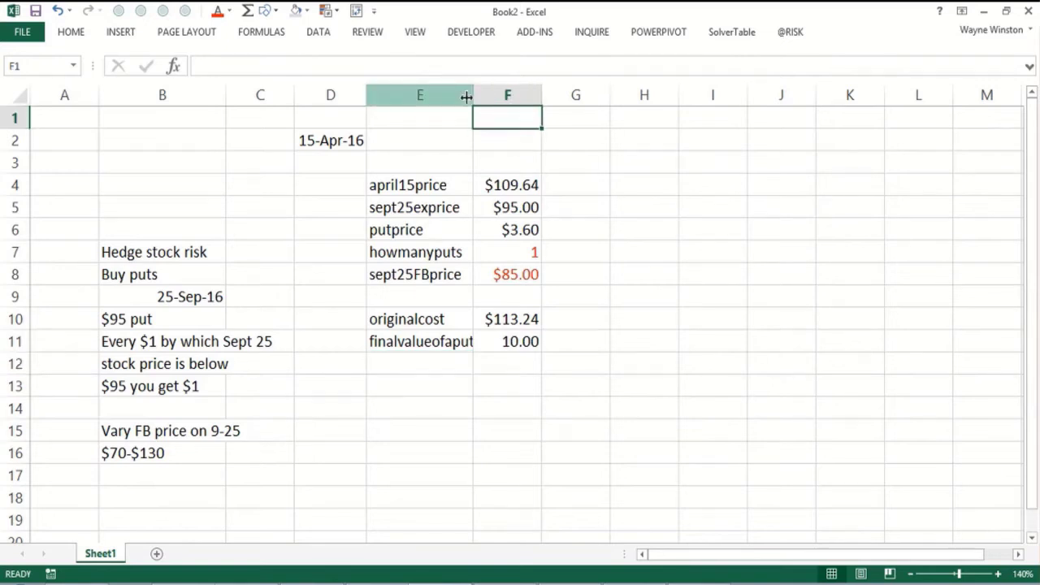
- Widen column E and add the portfoliofinalvalue label in E12
left_click_drag(474, 95, 492, 97)
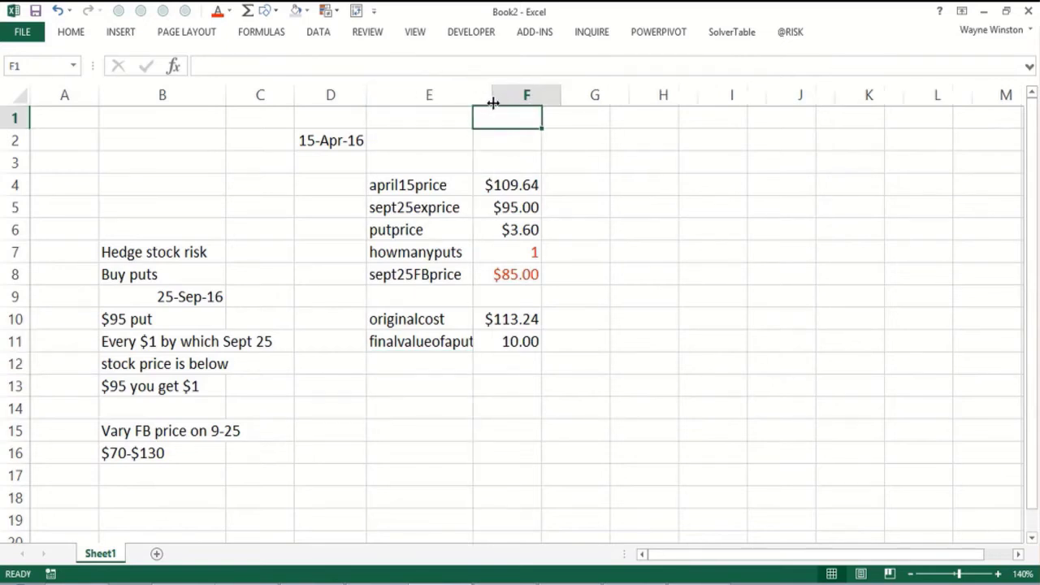
left_click(393, 362)
type("po")
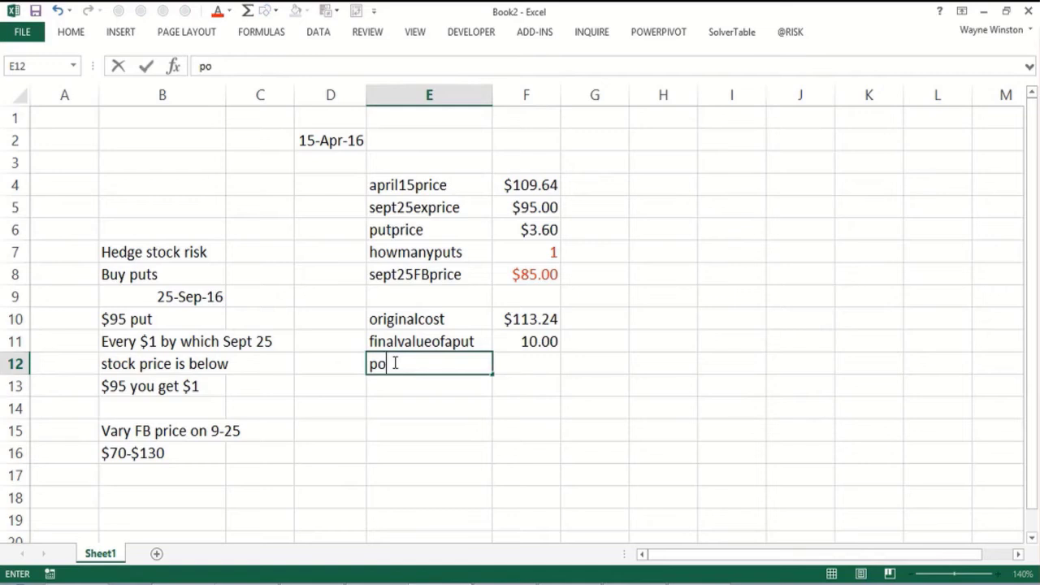
type("rtfolio")
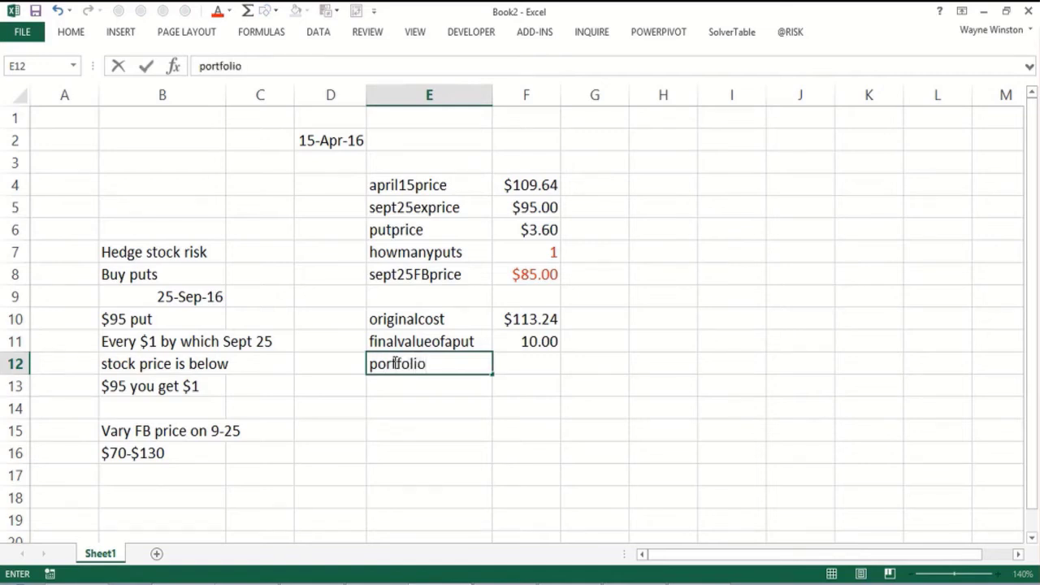
type("finalvalue")
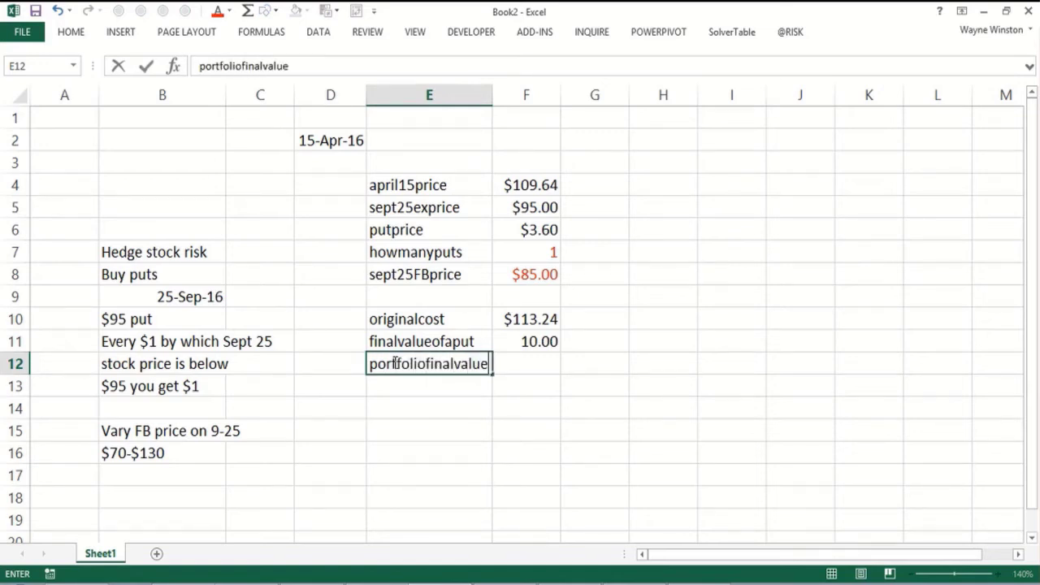
key("Return")
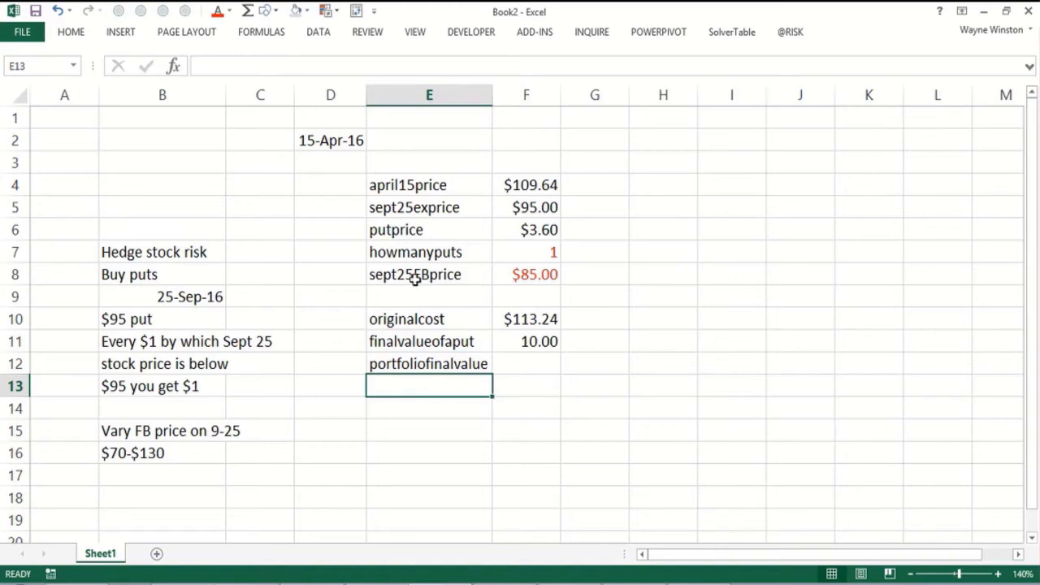
- Name F10:F12 from the left-column labels in E10:E12 using Create from Selection
left_click_drag(436, 313, 512, 358)
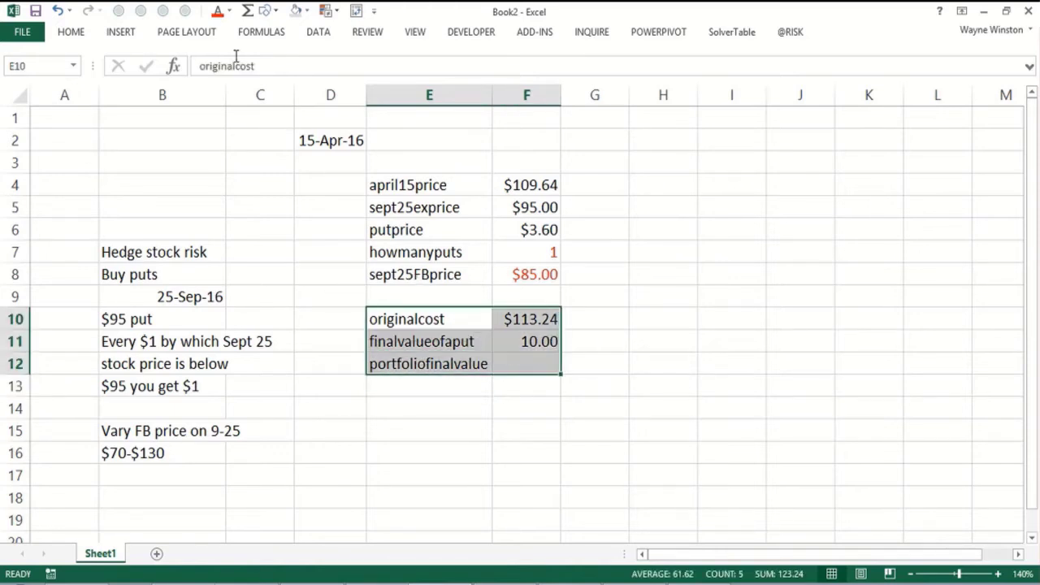
left_click(268, 34)
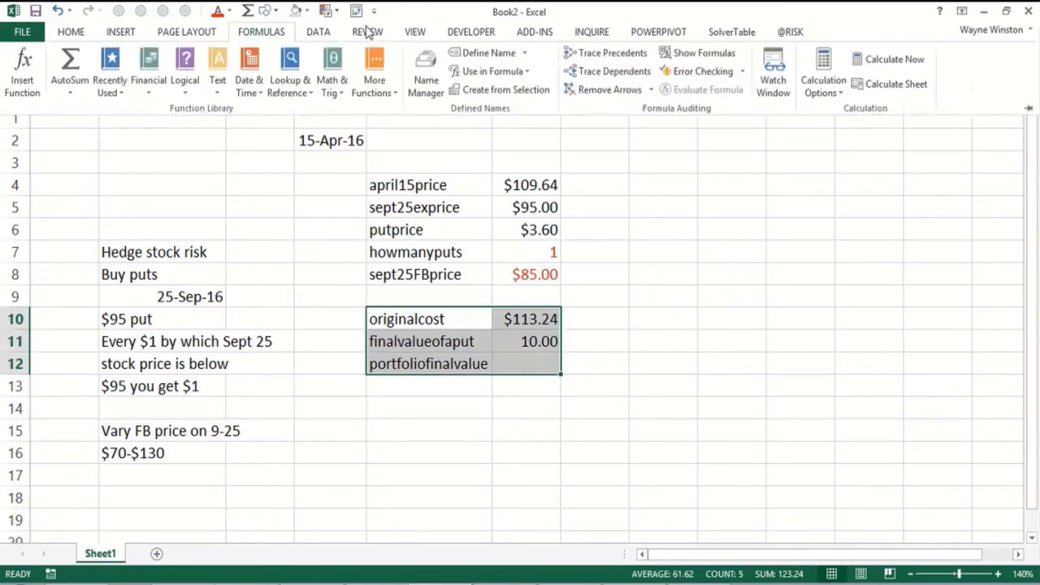
left_click(491, 91)
left_click(825, 285)
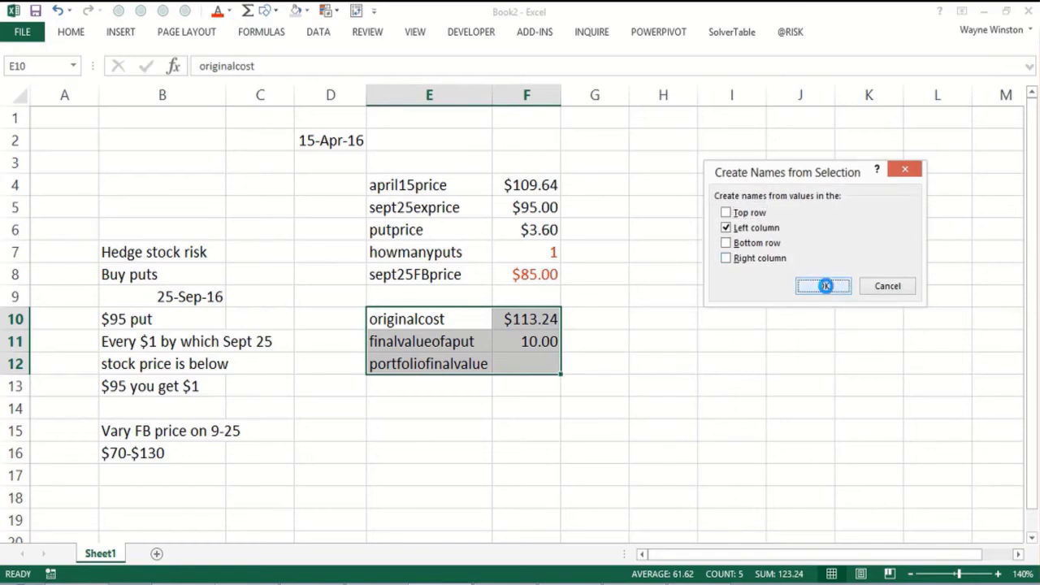
- Enter =sept25FBprice+howmanyputs*finalvalueofaput in F12
left_click(531, 364)
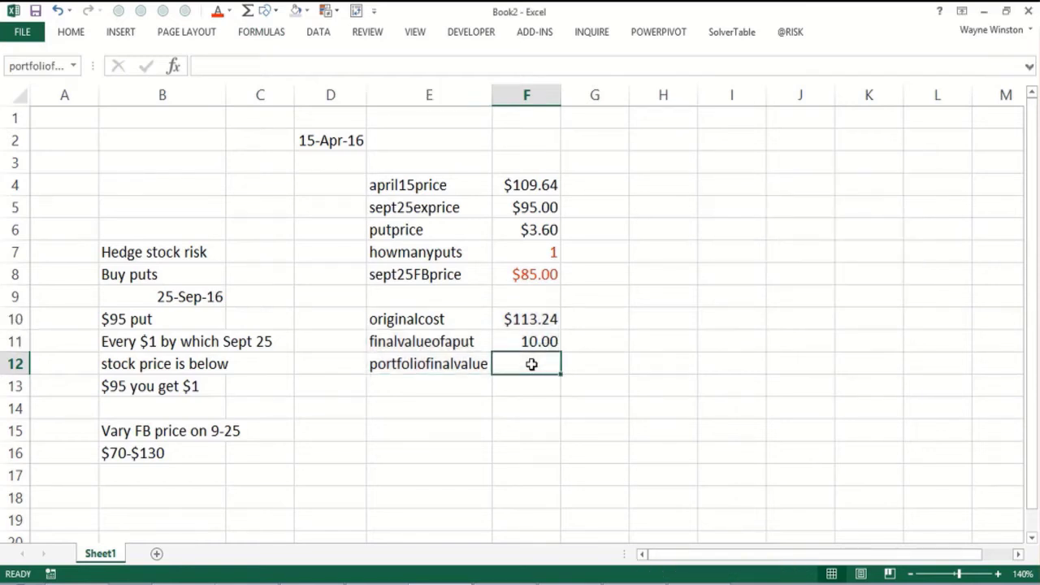
type("=")
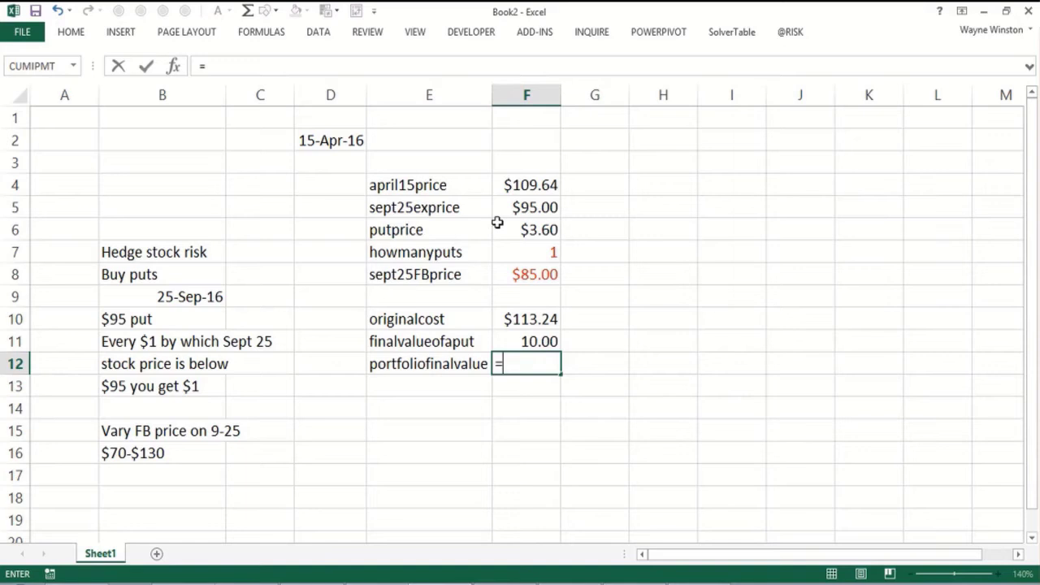
left_click(522, 271)
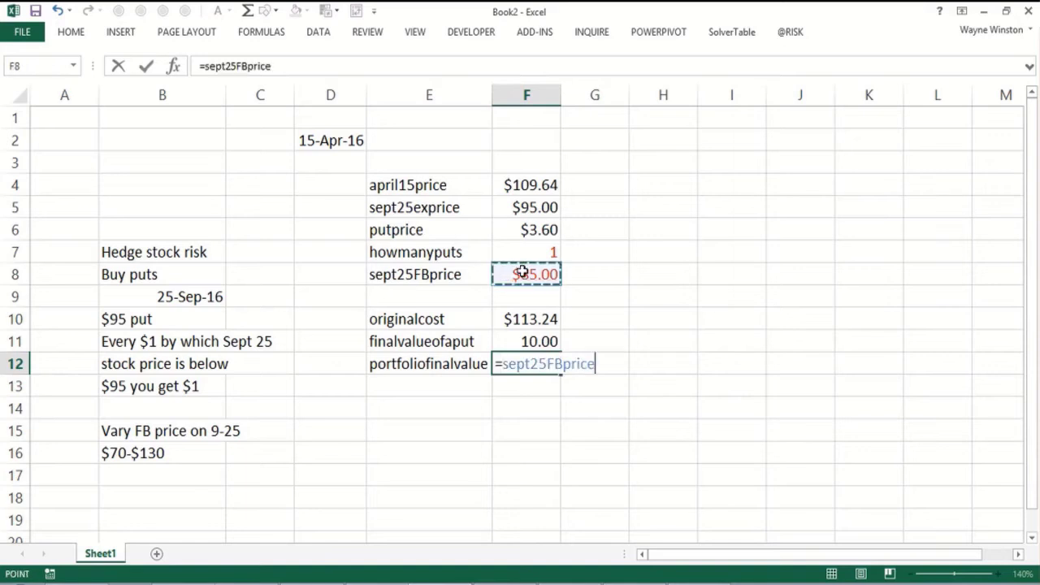
type("+")
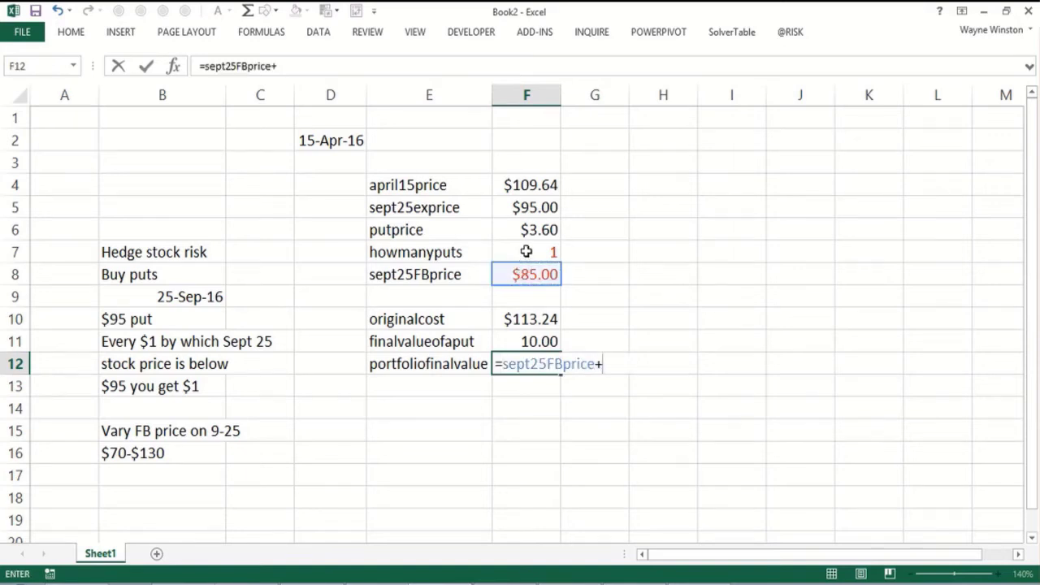
left_click(526, 251)
type("*")
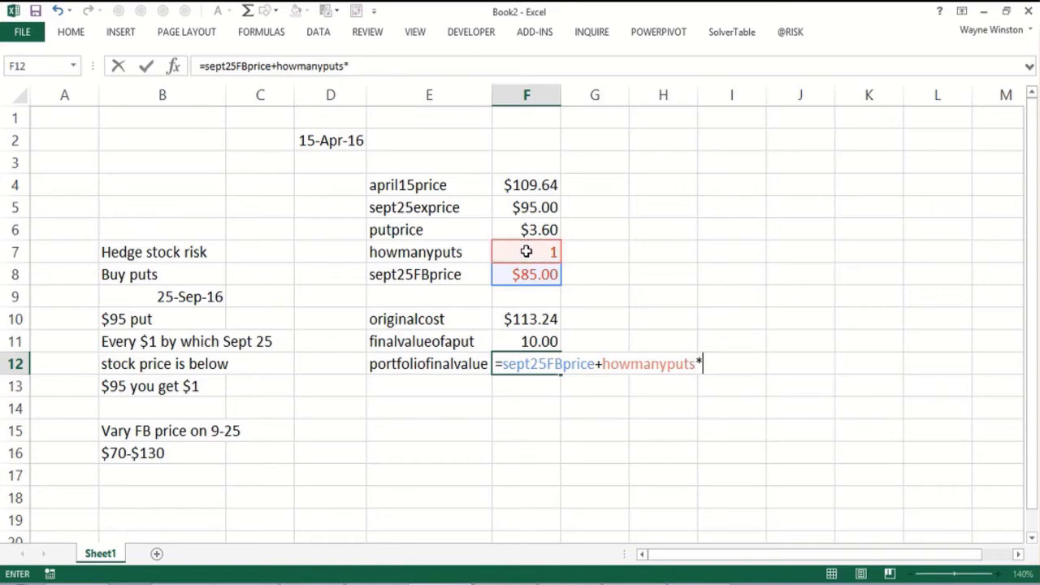
left_click(518, 340)
key("Return")
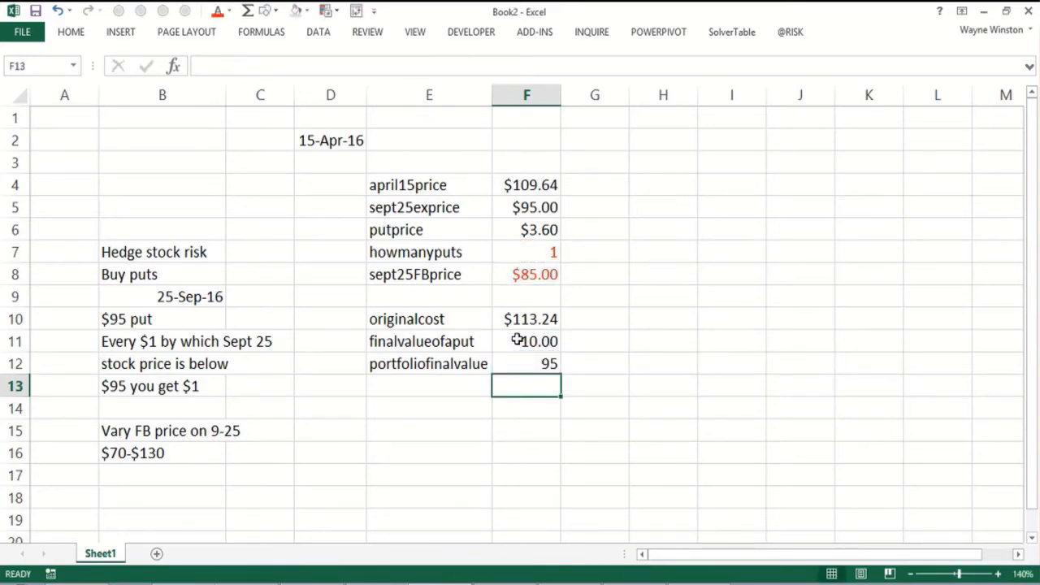
- Set howmanyputs in F7 to 2, so the portfolio final value shows 105
left_click(526, 365)
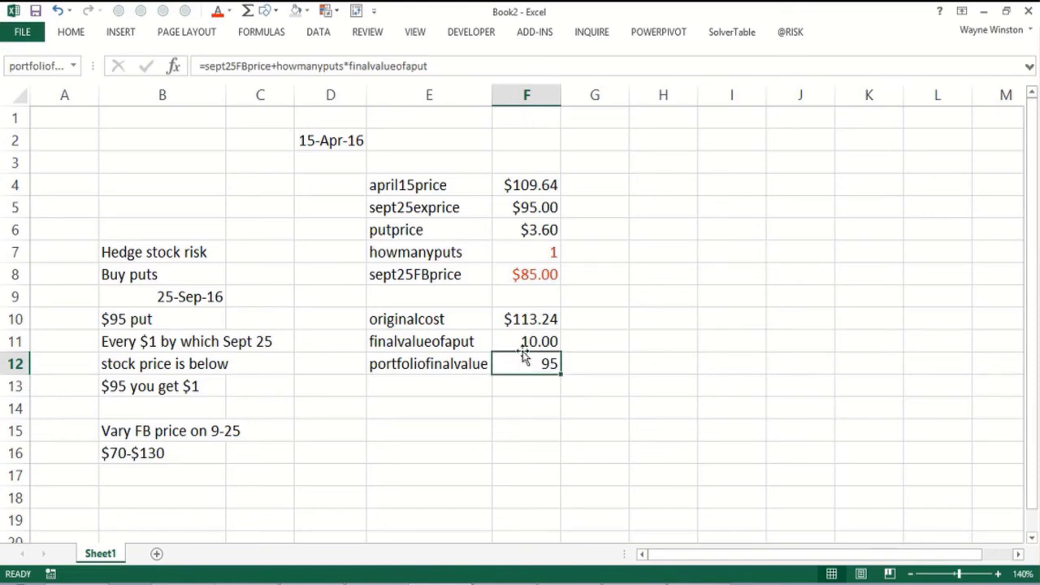
left_click(525, 251)
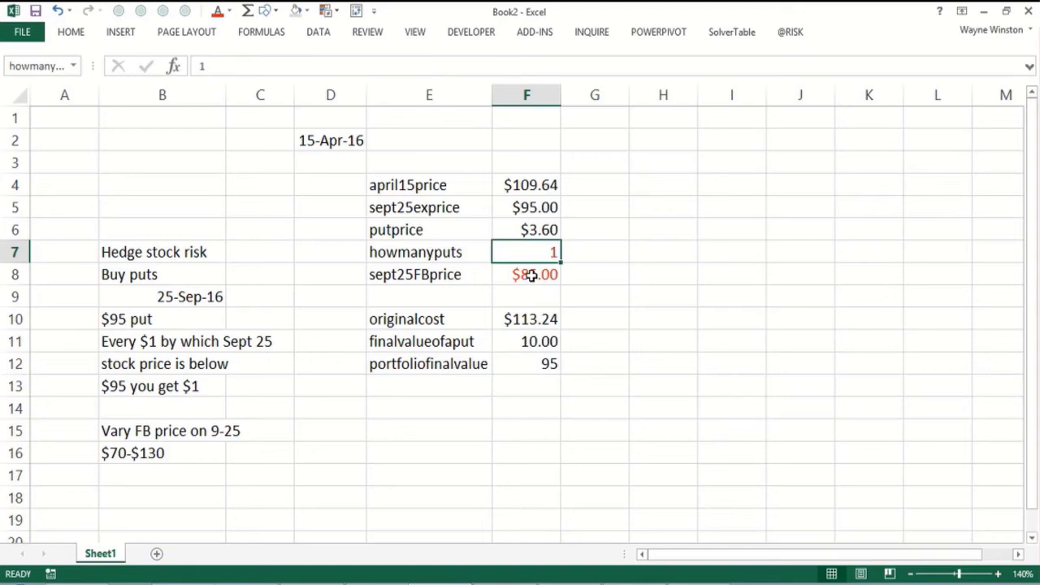
left_click(531, 275)
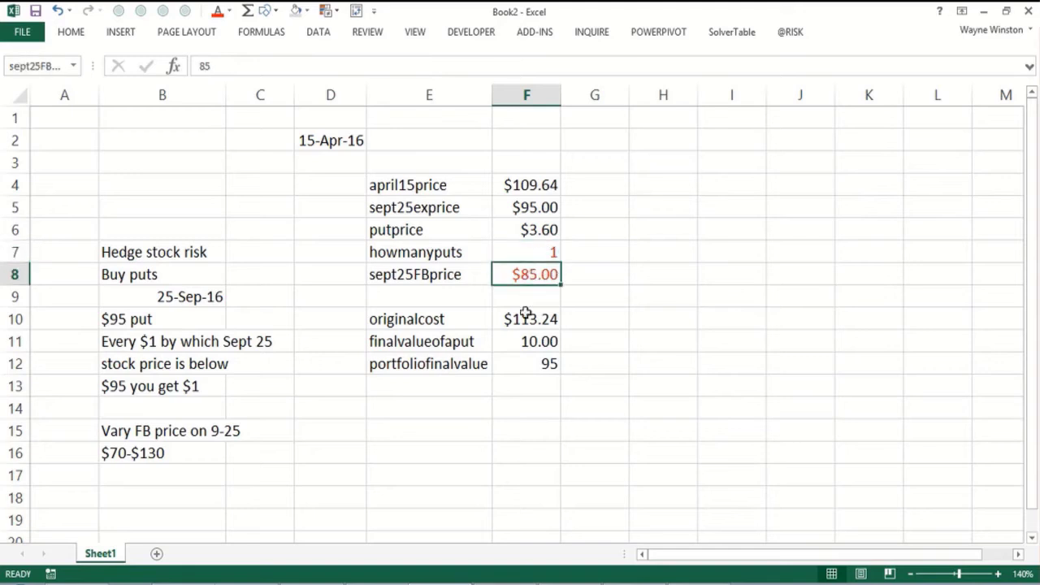
left_click(524, 252)
type("2")
key("Return")
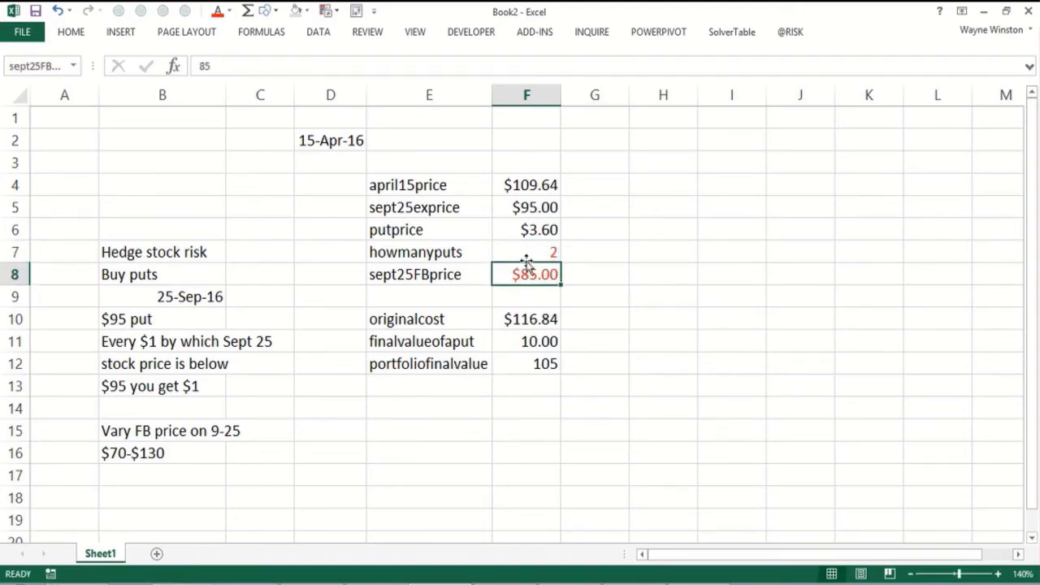
- Format F11:F12 as Currency so they read $10.00 and $105.00
left_click_drag(524, 337, 522, 358)
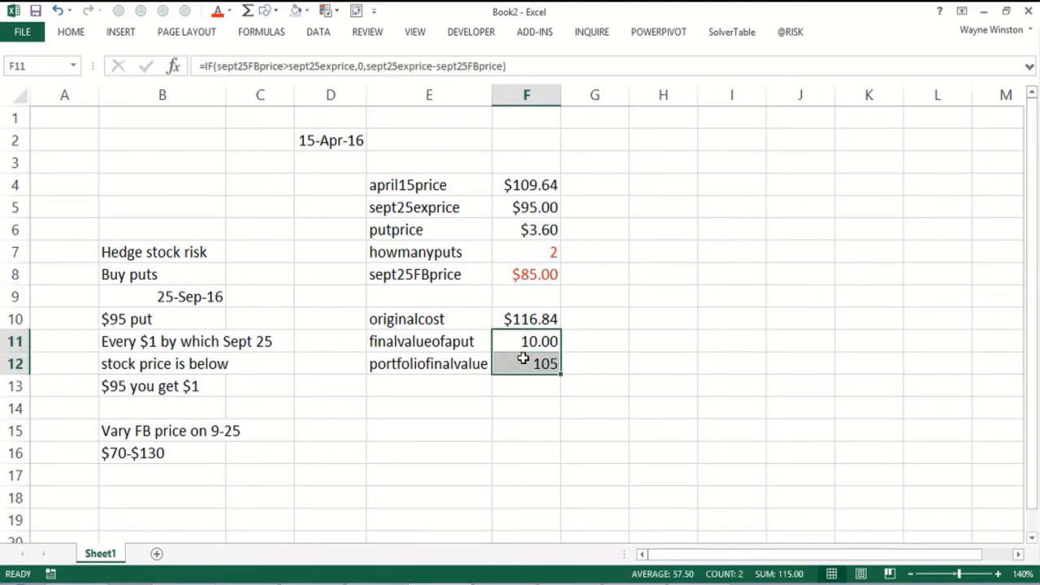
key("ctrl+1")
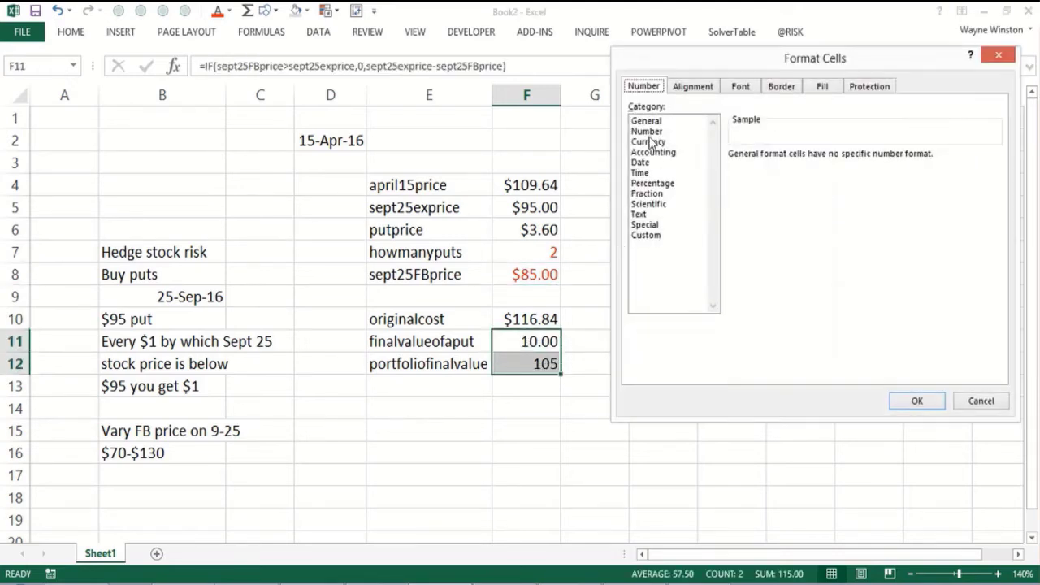
left_click(650, 142)
left_click(909, 395)
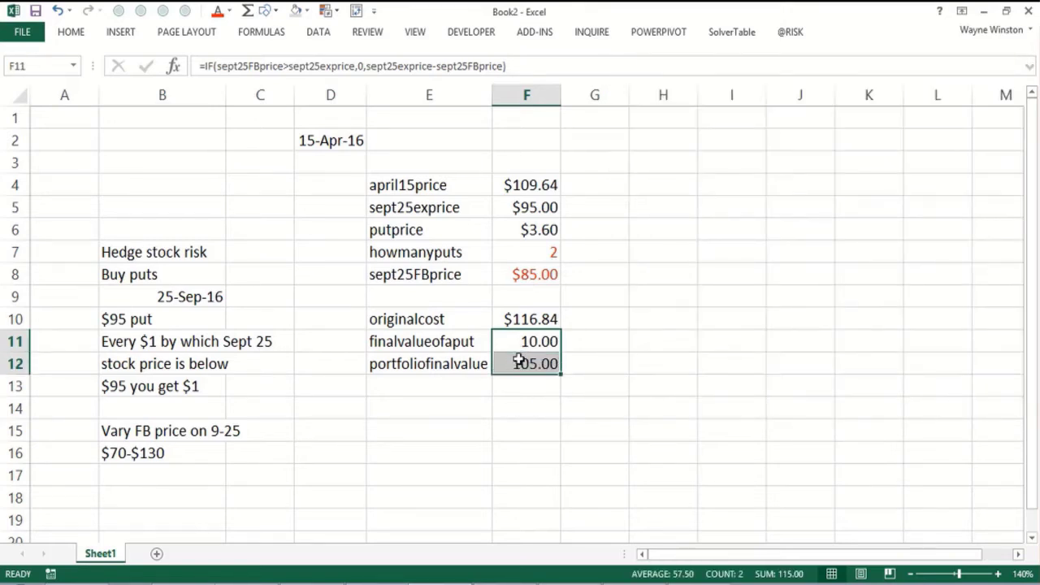
key("ctrl+1")
left_click(649, 141)
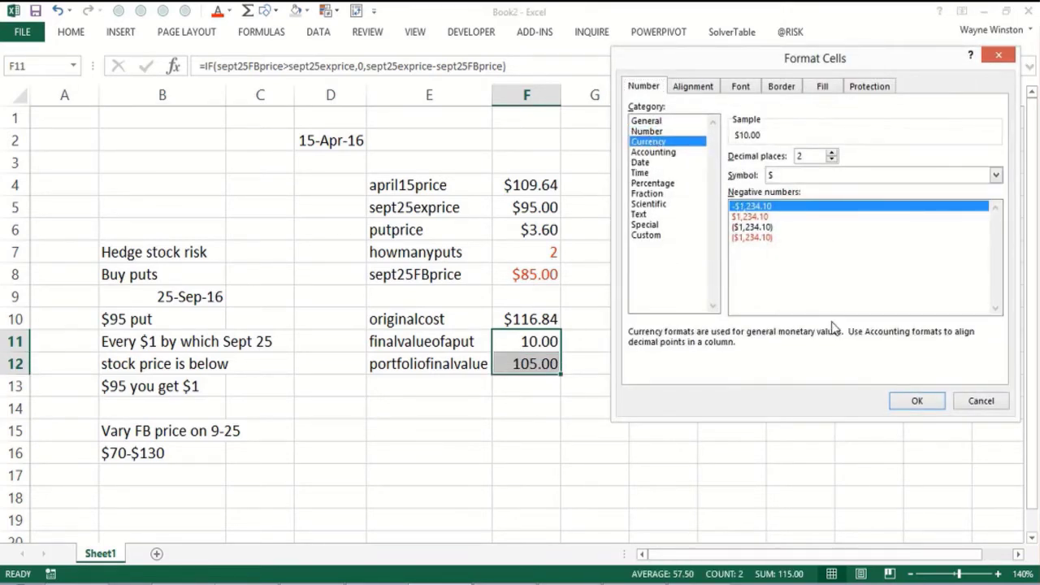
left_click(909, 399)
- Add the portfolioreturn label in E13
left_click(408, 385)
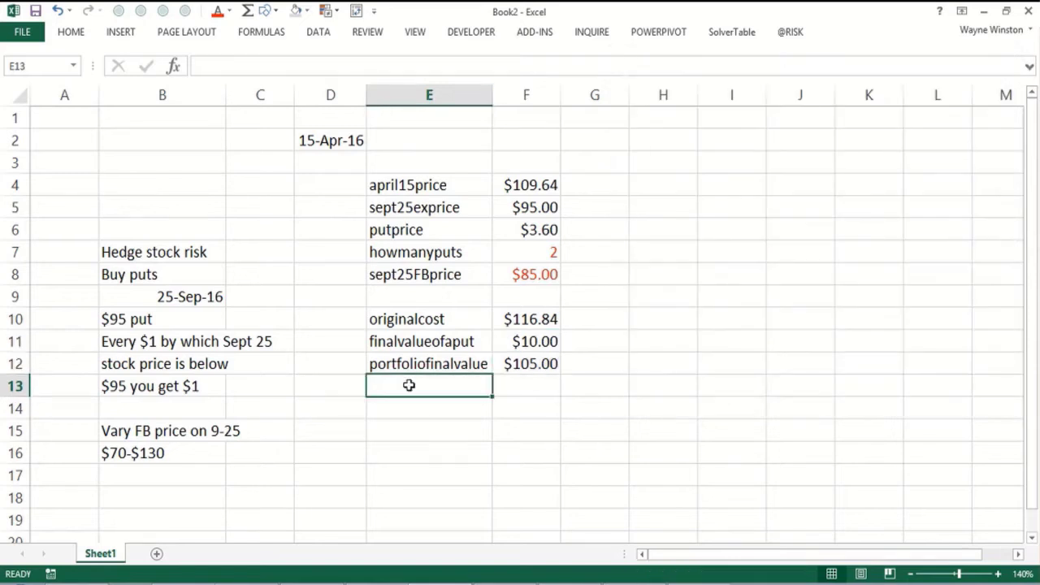
type("portfol")
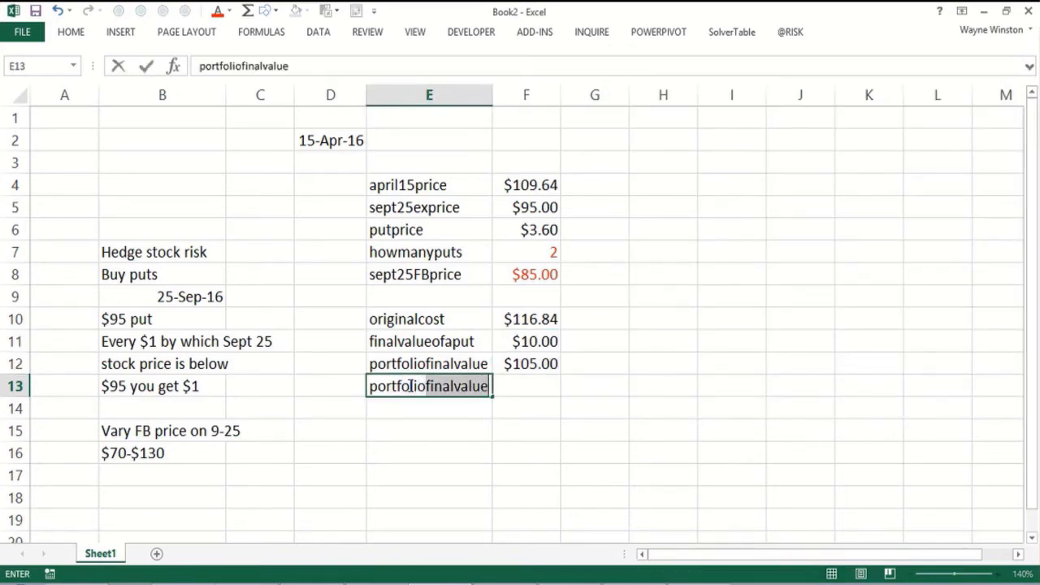
type("ioreturn")
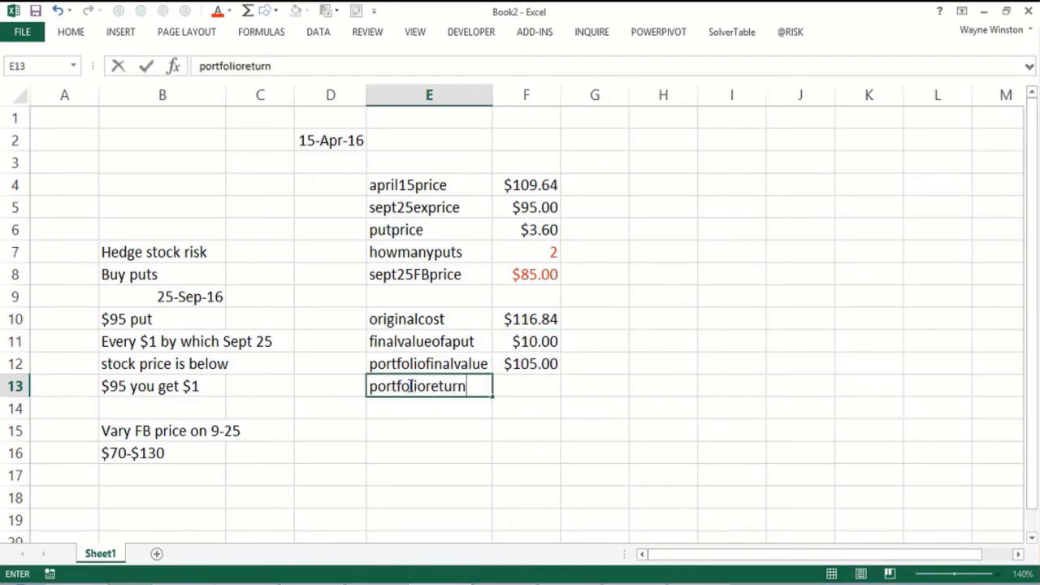
key("Return")
- Enter =(portfoliofinalvalue-originalcost)/originalcost in F13
left_click(509, 384)
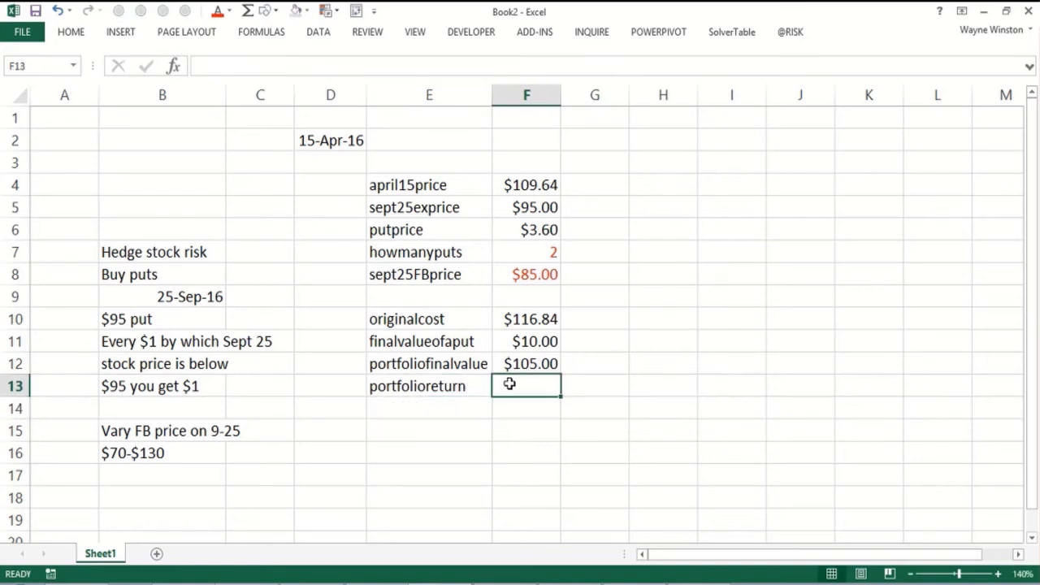
type("=(")
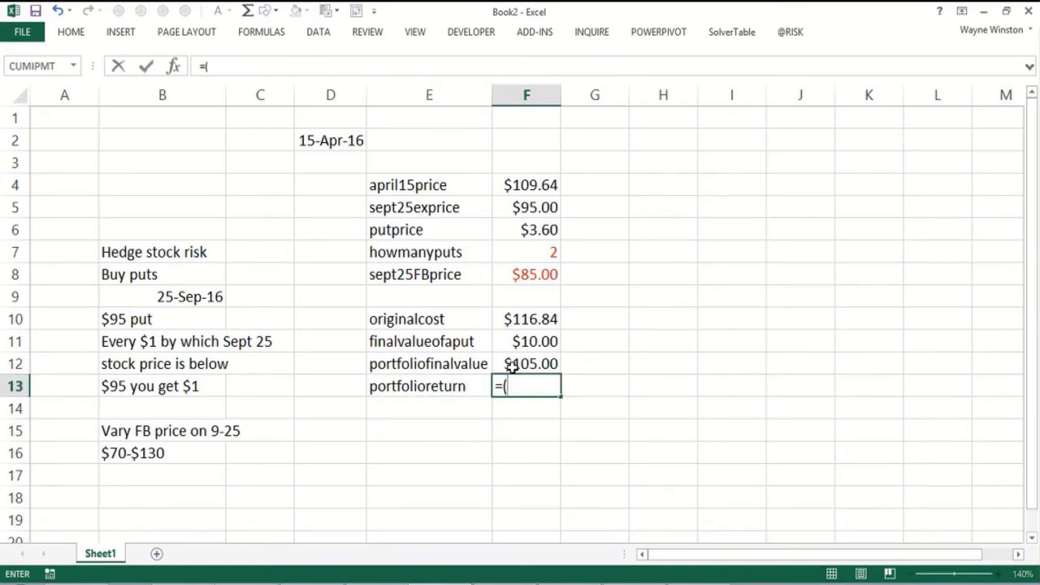
left_click(512, 366)
type("-")
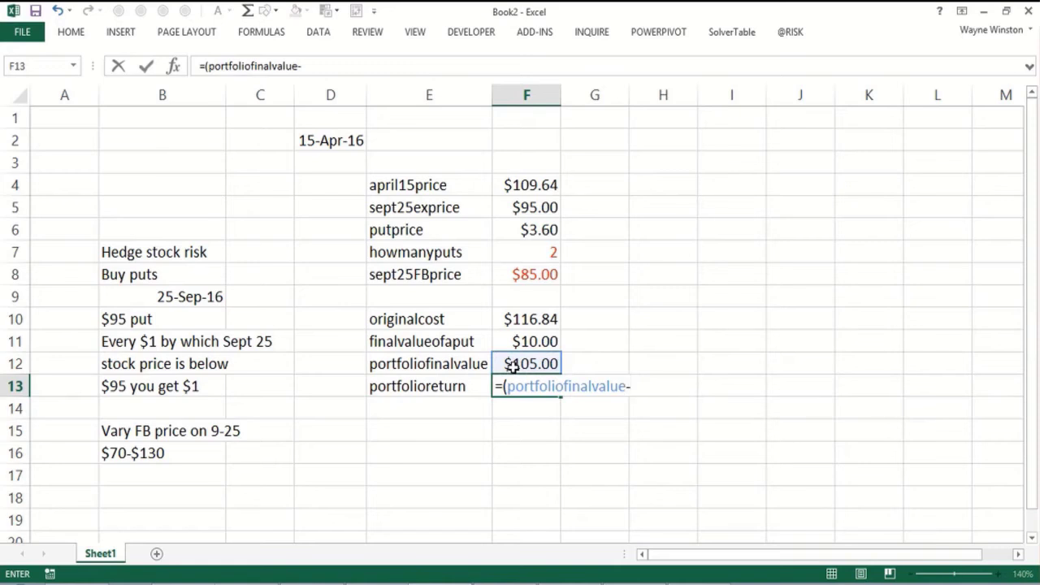
left_click(516, 318)
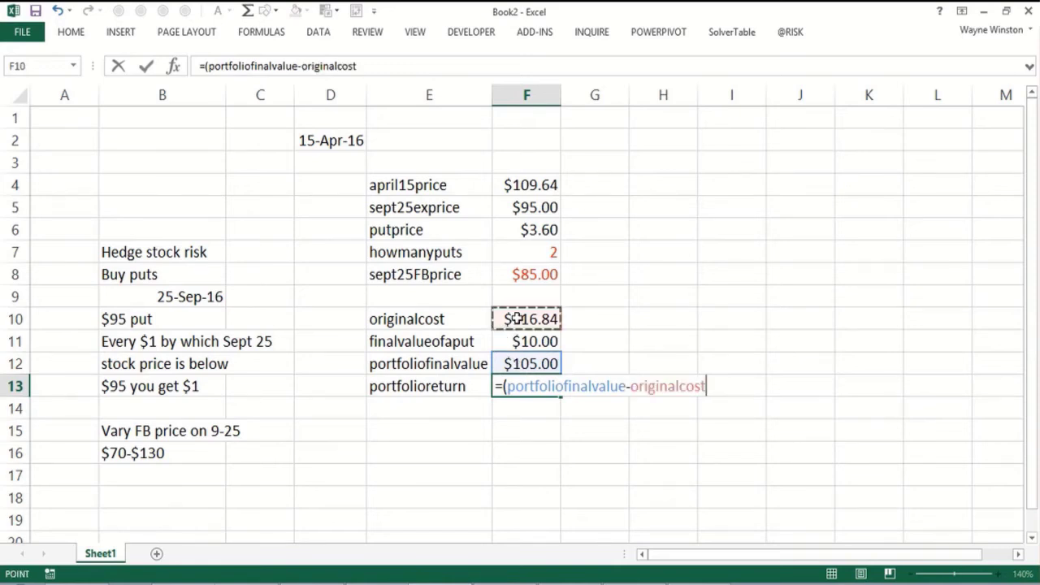
type(")/")
left_click(516, 318)
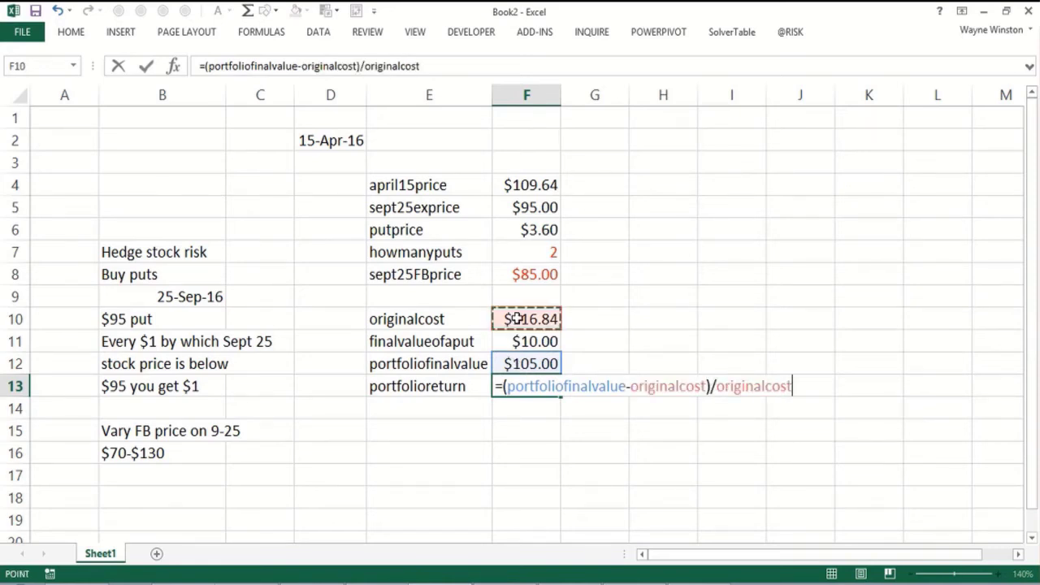
key("Return")
key("Return")
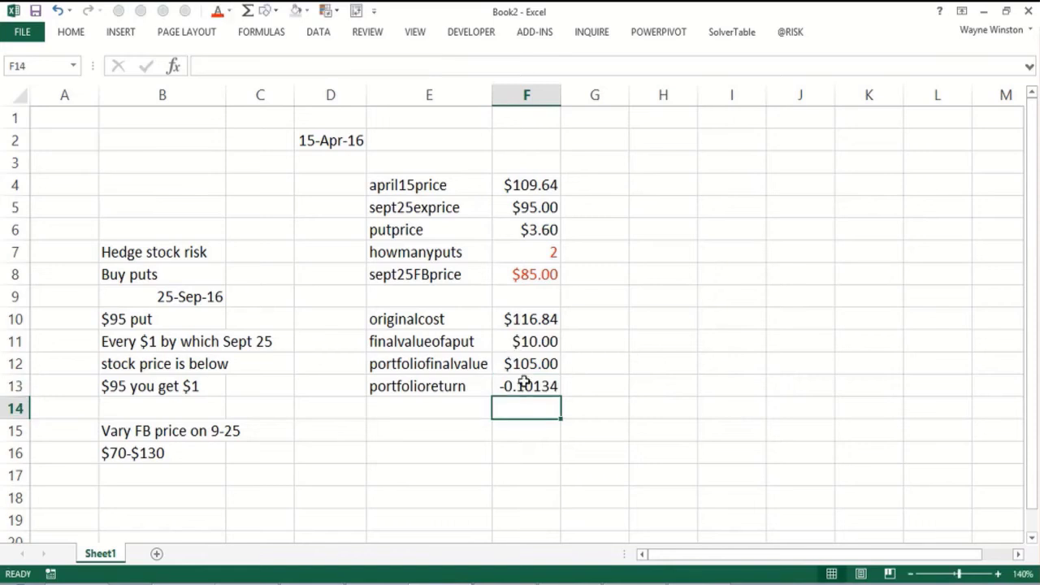
- Format F13 as a percentage, showing -10.13%
left_click(525, 385)
key("ctrl+1")
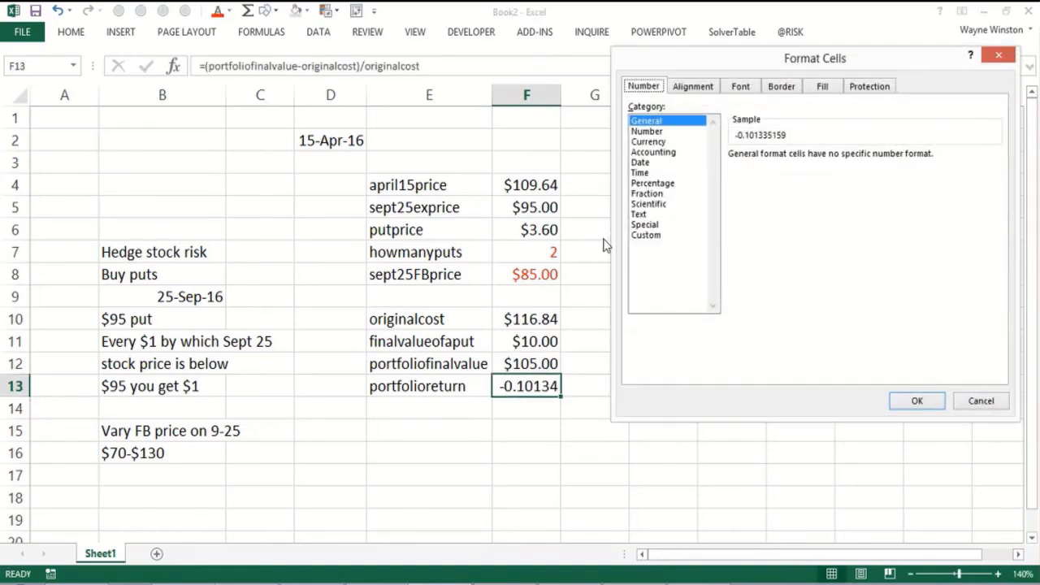
left_click(653, 184)
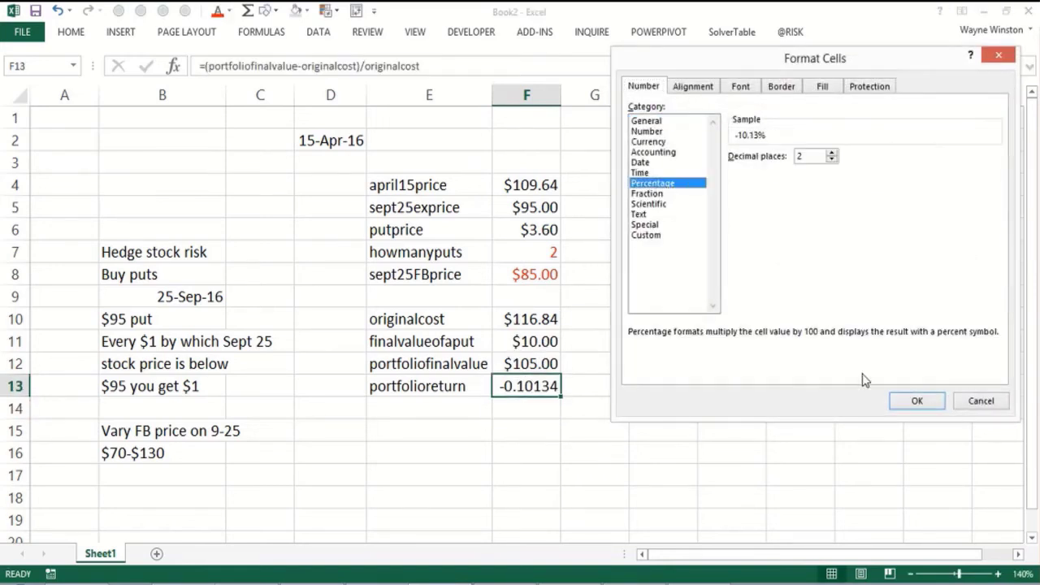
left_click(908, 402)
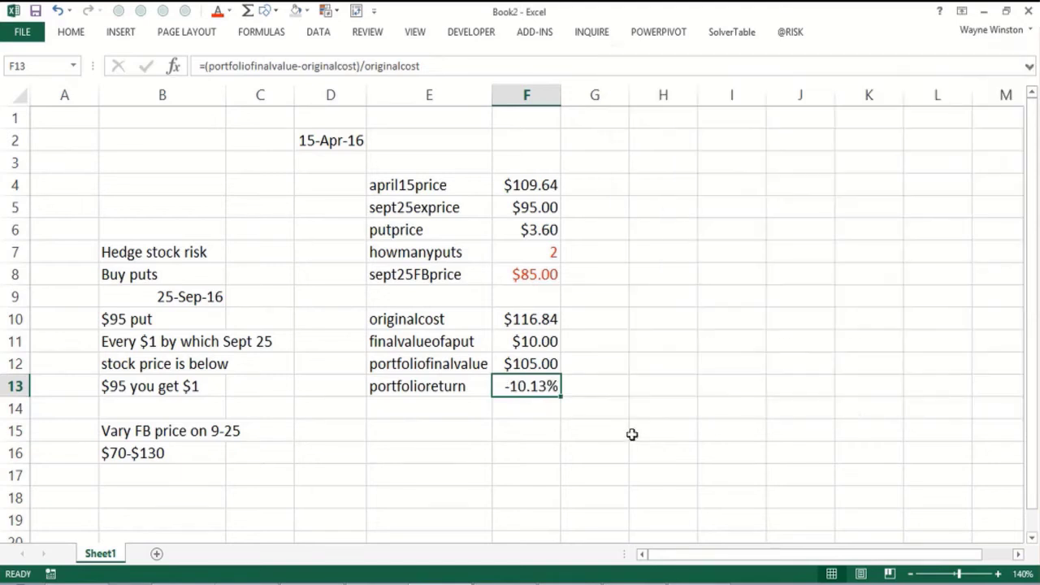
left_click(460, 403)
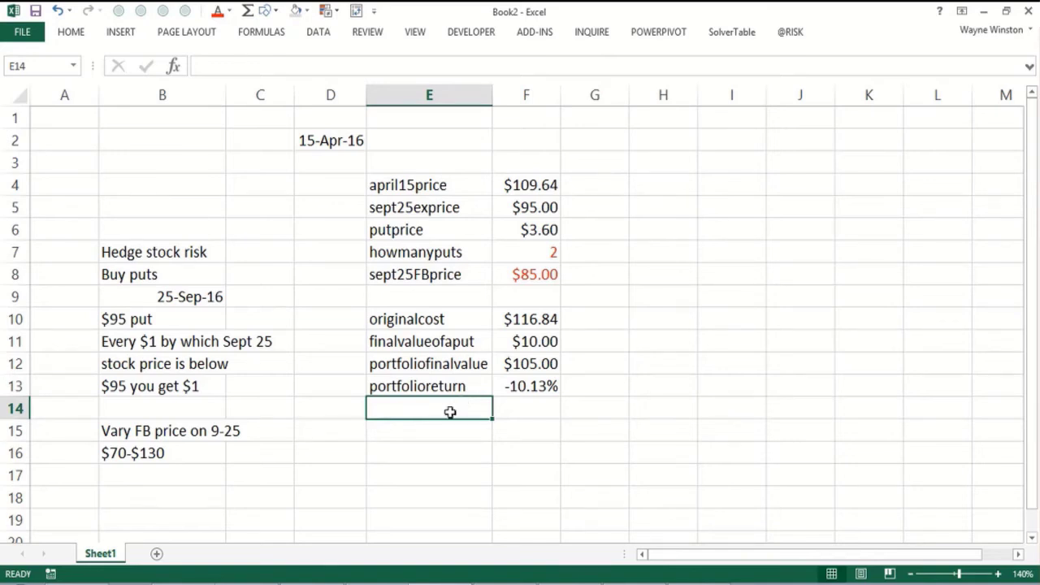
- Fill E16:E28 with final FB prices from 70 to 130 in steps of 5
key("Down")
key("Down")
key("Down")
key("Down")
key("Down")
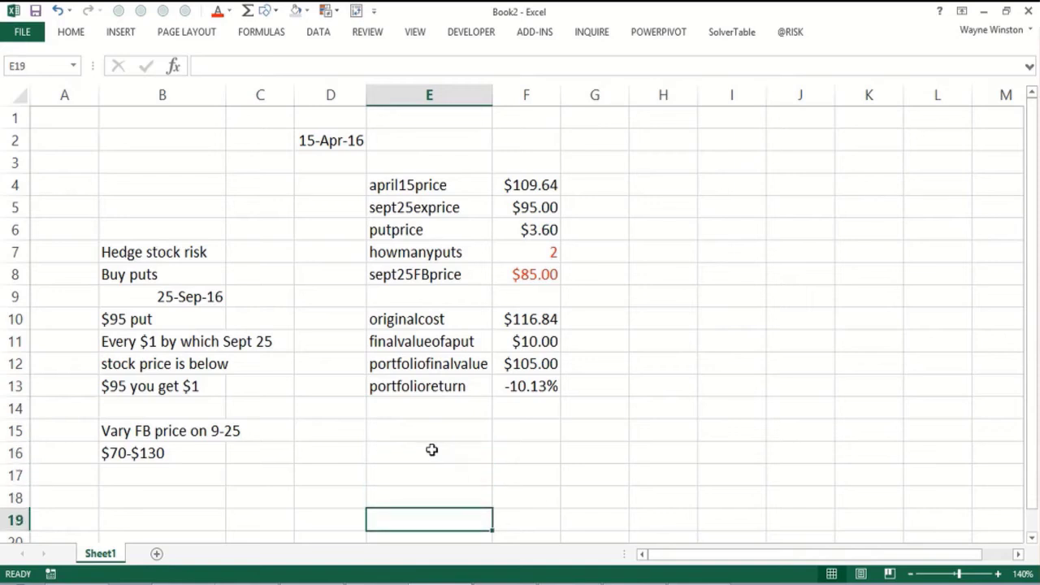
key("Up")
key("Up")
key("Up")
type("7")
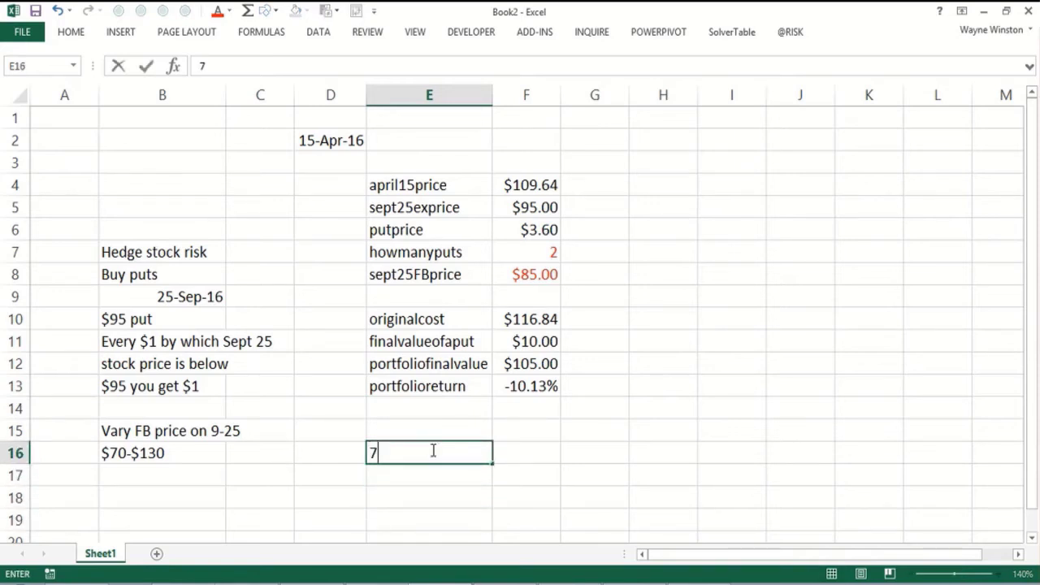
key("Return")
type("75")
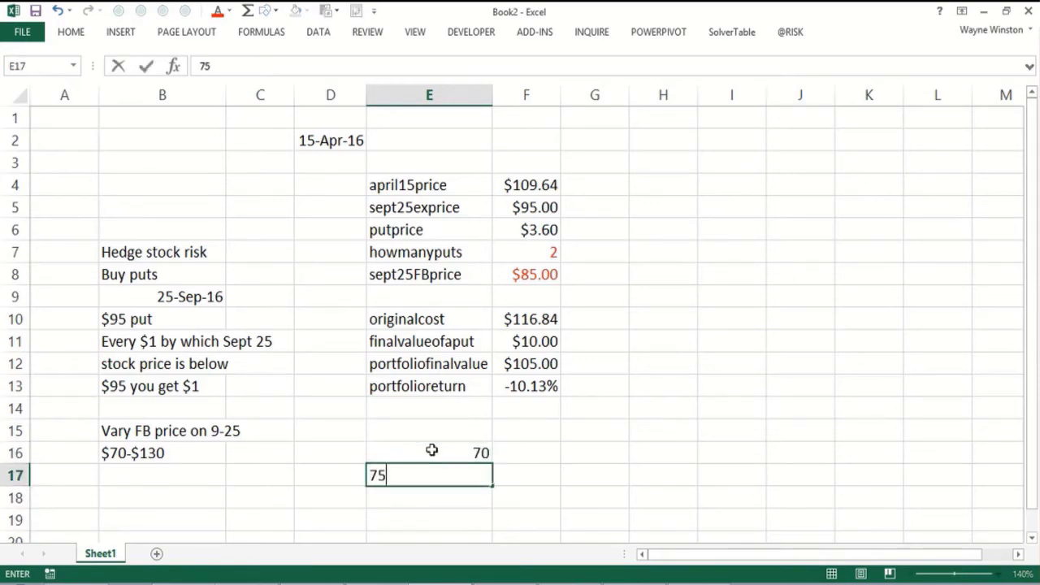
key("Return")
left_click_drag(431, 450, 471, 522)
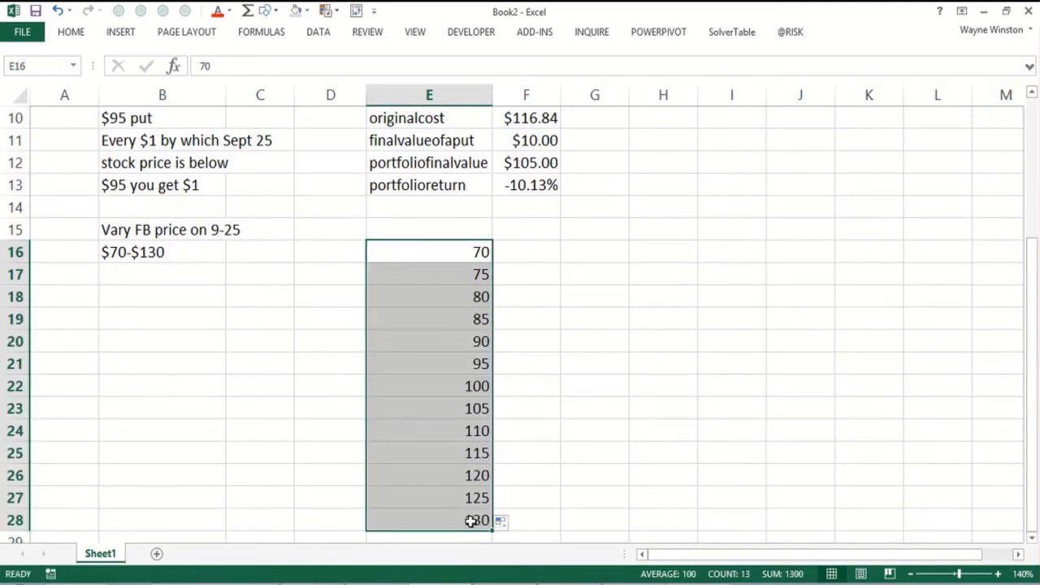
- Label C20 'final FB price'
key("Left")
key("Left")
key("Down")
key("Down")
key("Down")
key("Down")
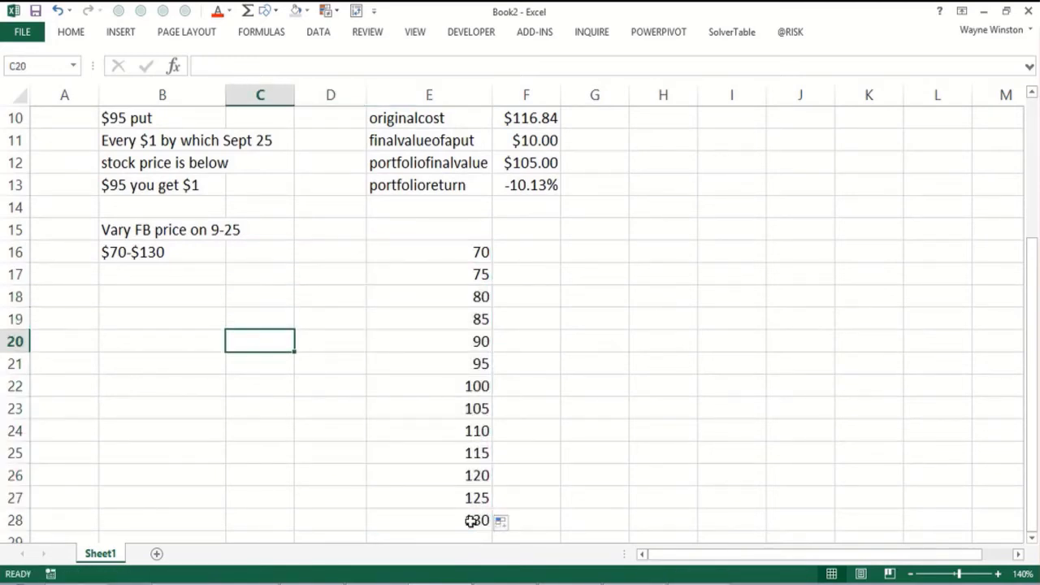
type("final")
key("ctrl+1")
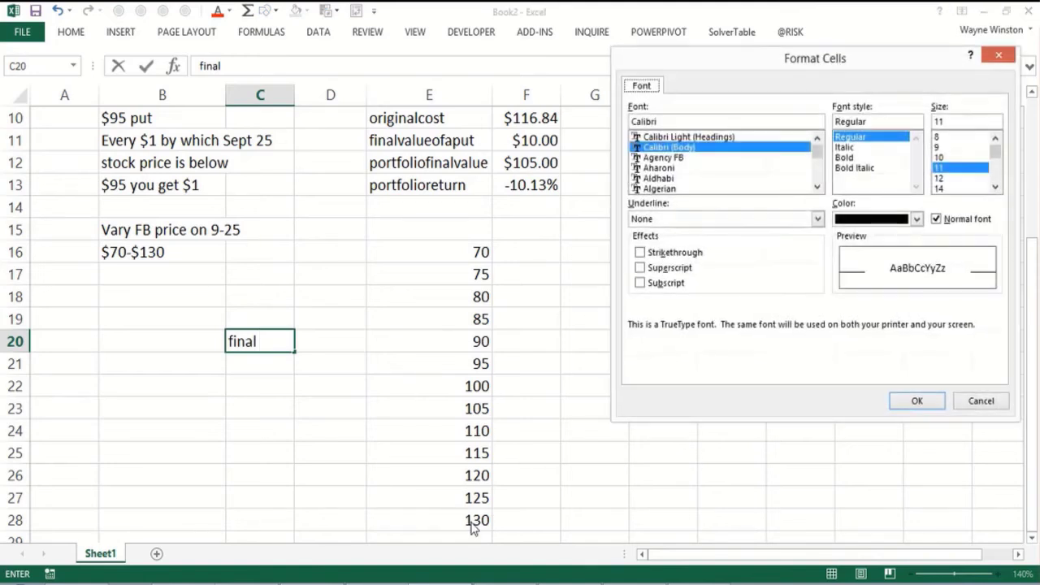
key("Escape")
type("F")
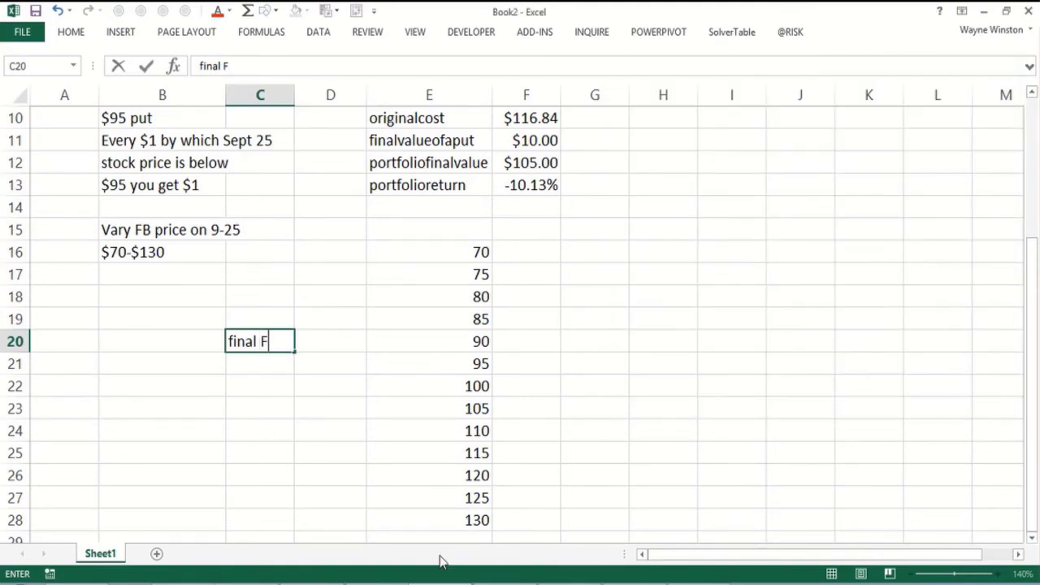
type("B")
key("BackSpace")
type("B price")
key("Up")
key("Up")
key("Up")
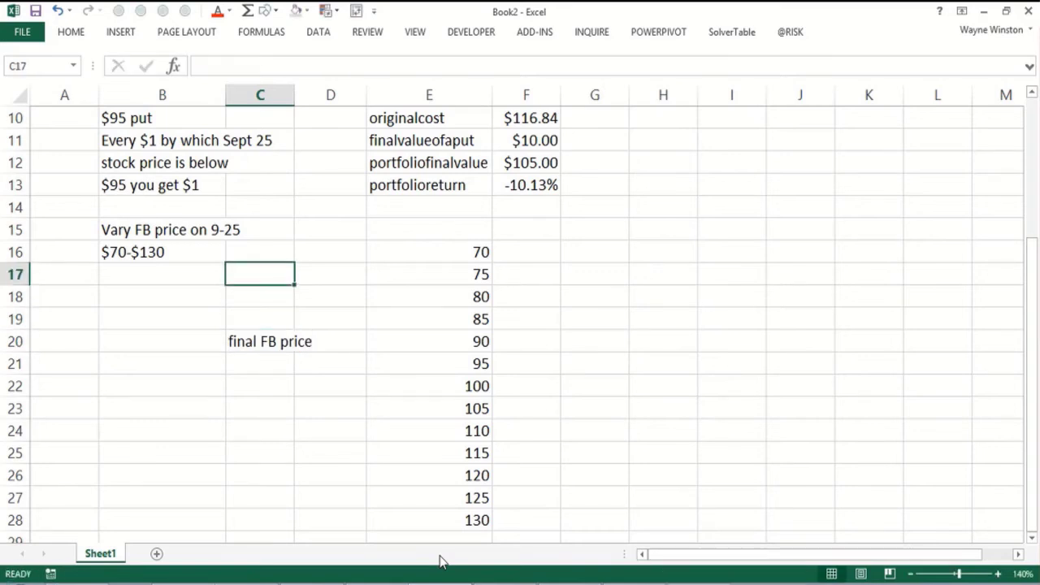
scroll(442, 560, "up", 3)
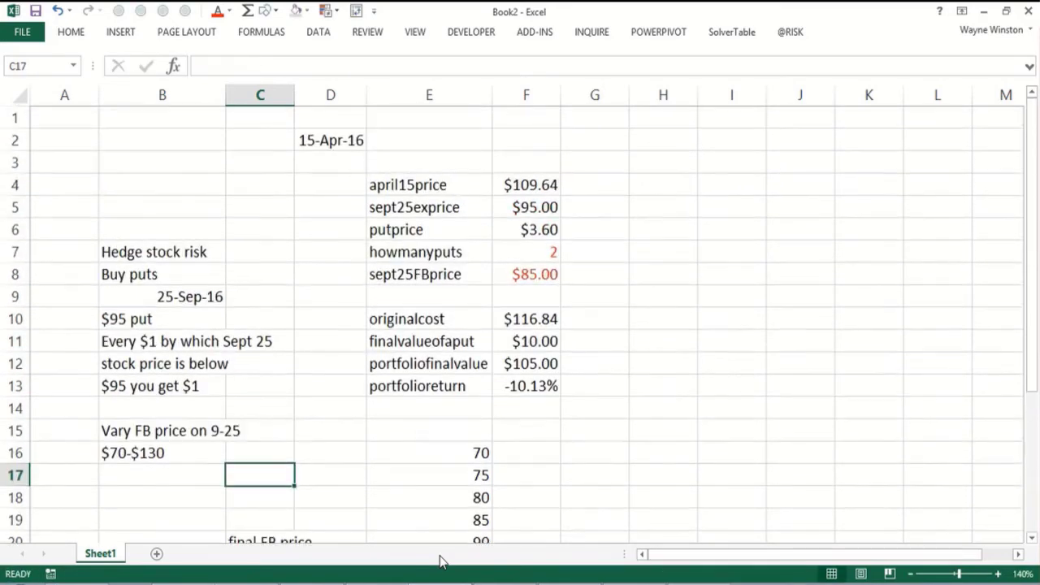
- Enter put counts 0, 1 and 2 in F15:H15
left_click(532, 435)
type("0")
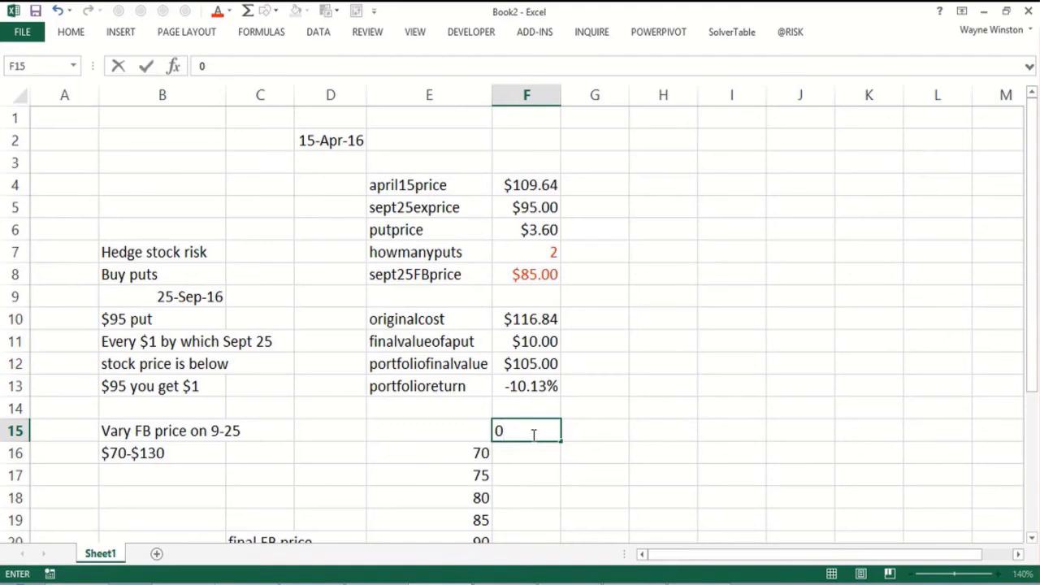
key("Tab")
type("1")
key("Tab")
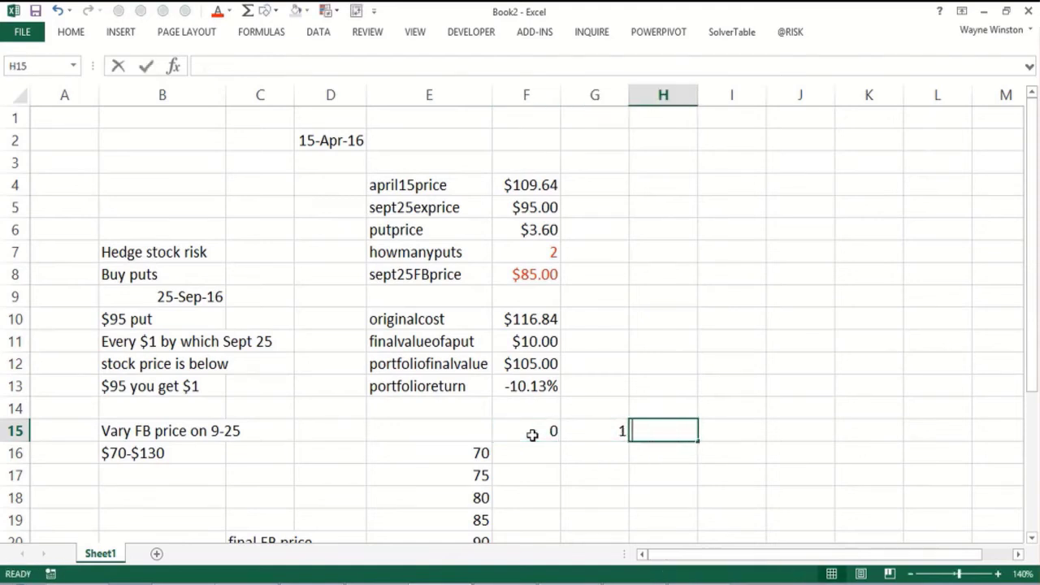
type("2")
key("ctrl+Return")
- Link E15 to the portfolio return with =F13, showing -10.13%
key("Left")
key("Left")
key("Left")
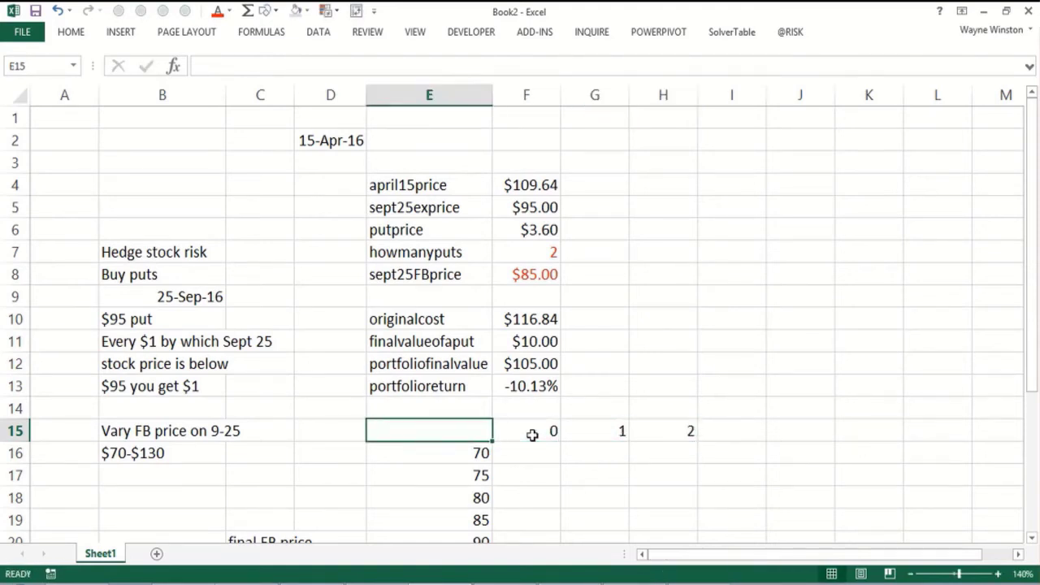
type("=")
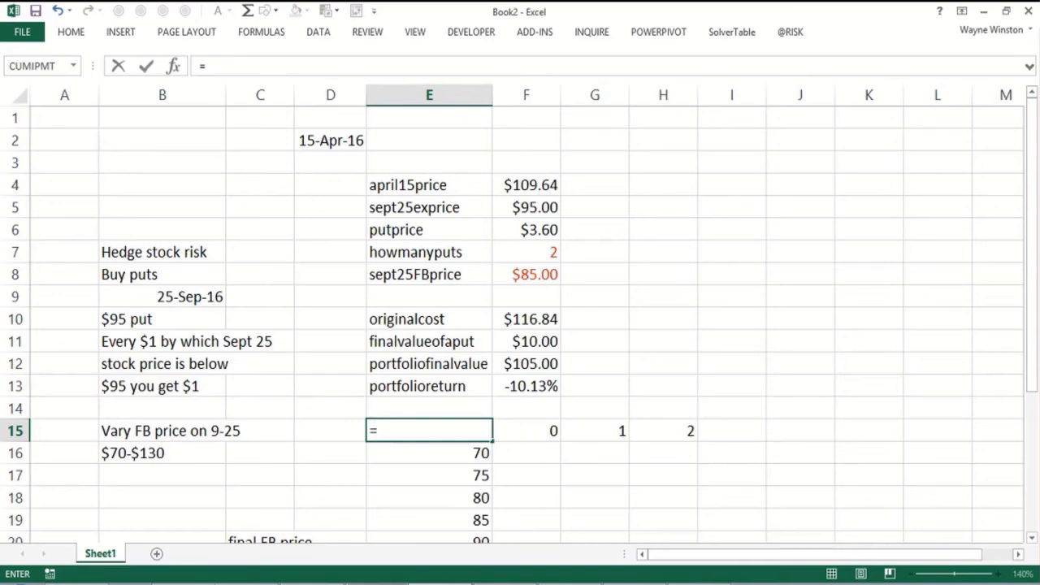
right_click(381, 580)
left_click(381, 575)
left_click(534, 389)
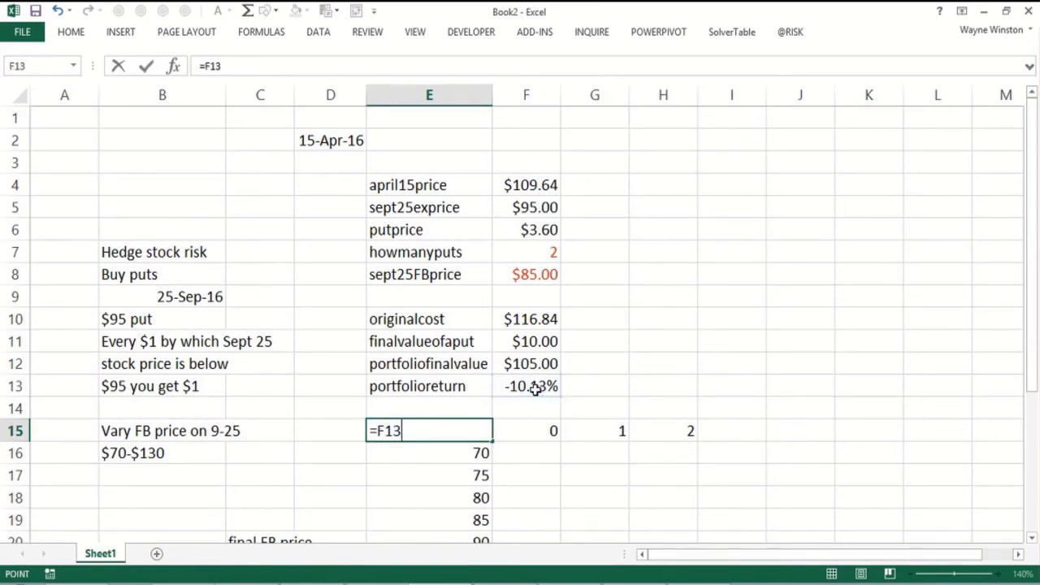
key("Return")
- Select the data table range E15:H28
key("Up")
key("ctrl+shift+Right")
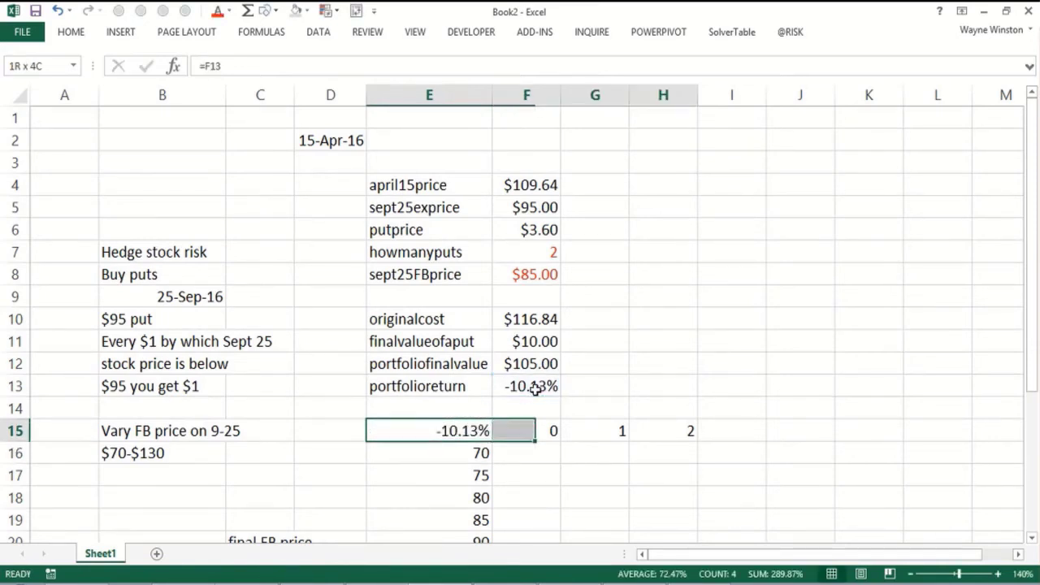
key("ctrl+shift+Down")
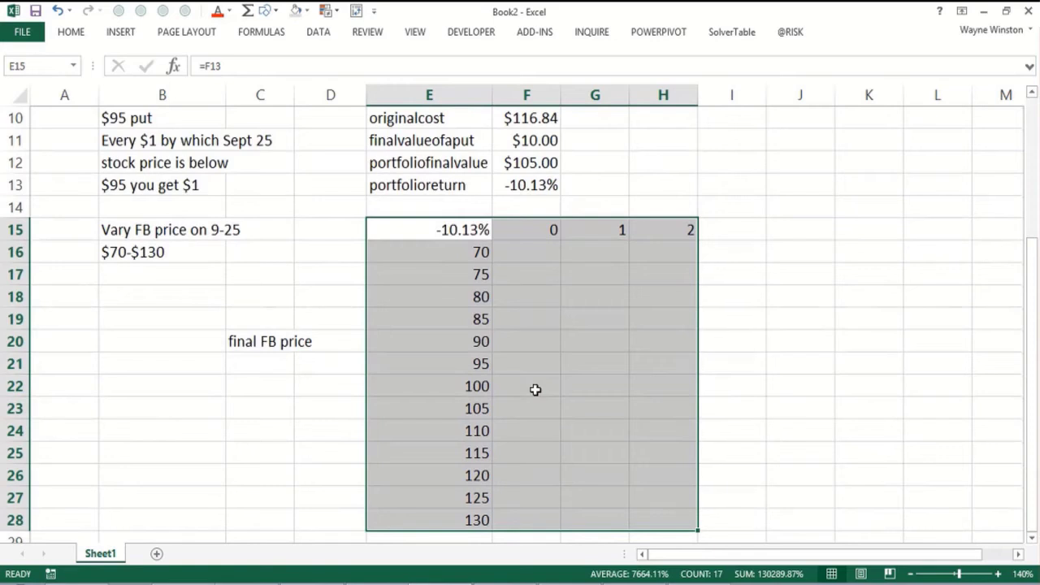
- Create a two-way data table with F7 (howmanyputs) as row input and F8 (sept25FBprice) as column input
left_click(317, 34)
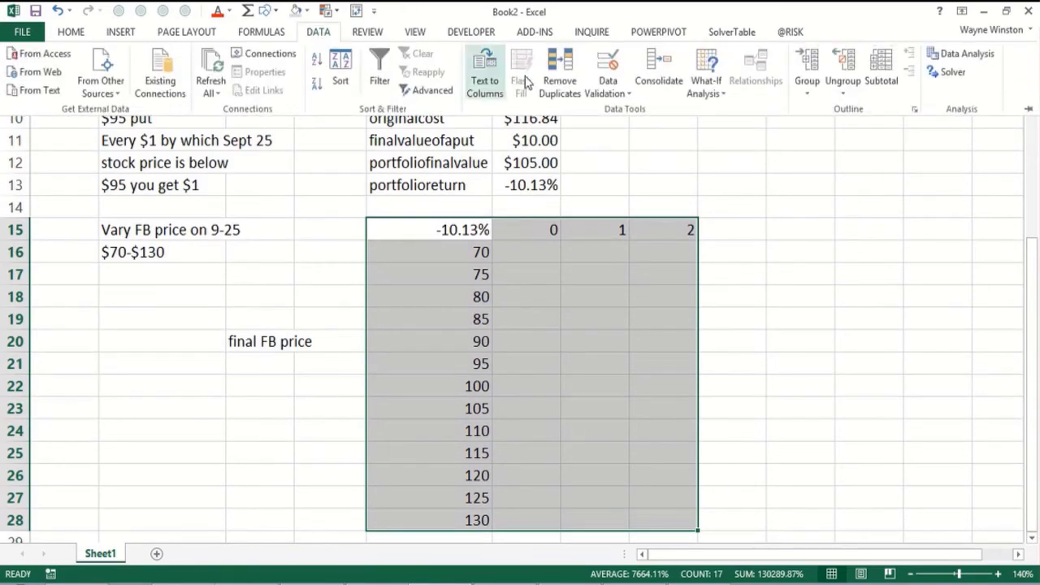
left_click(698, 83)
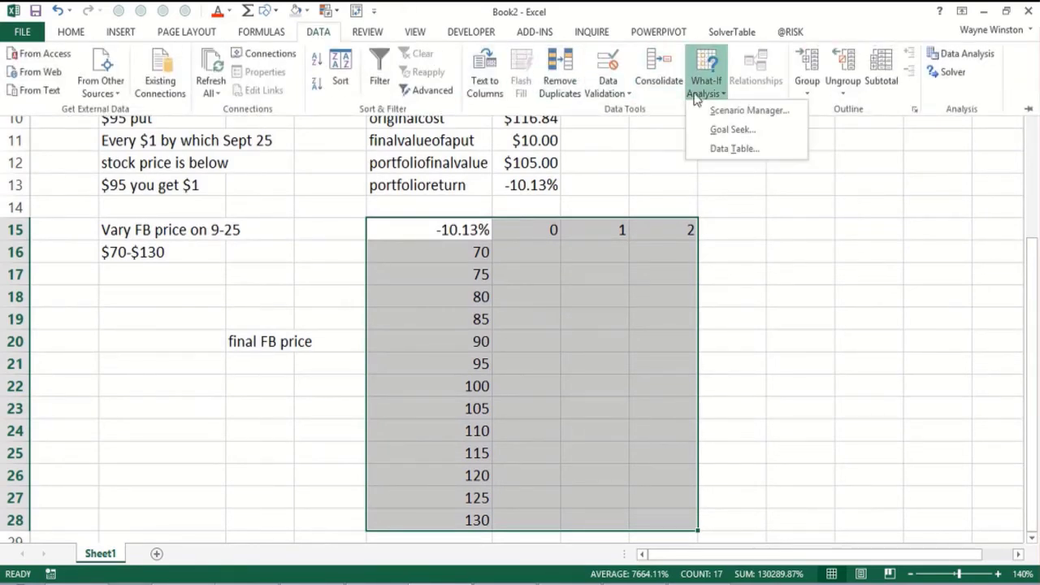
left_click(705, 148)
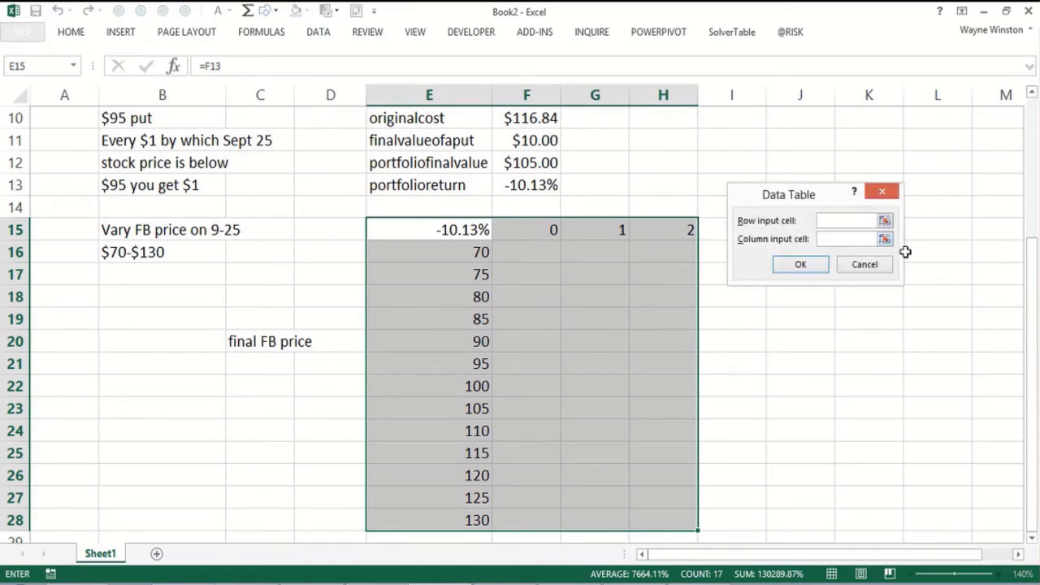
left_click_drag(1030, 276, 1030, 180)
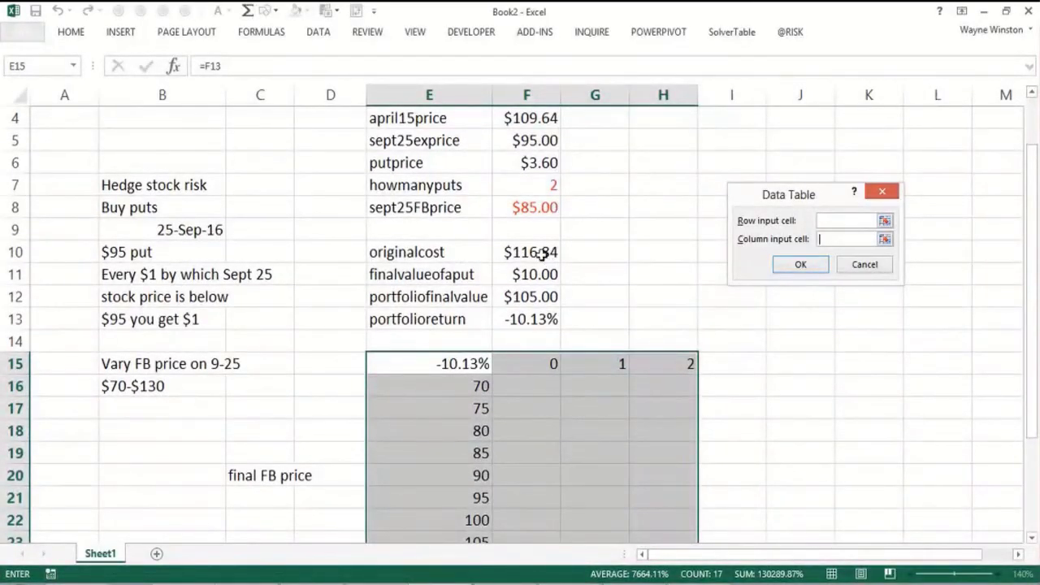
left_click(526, 209)
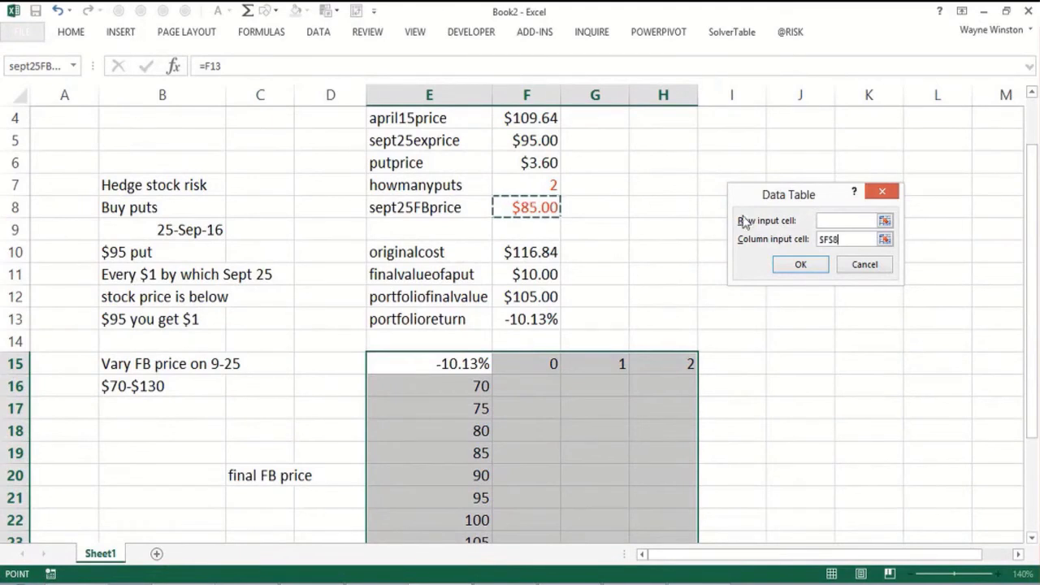
left_click(842, 220)
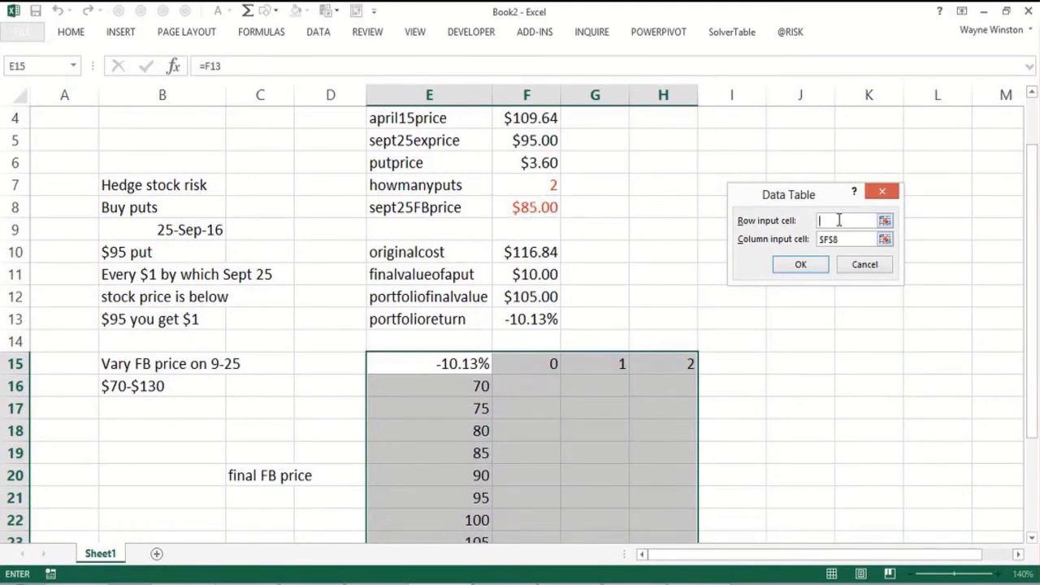
left_click(529, 186)
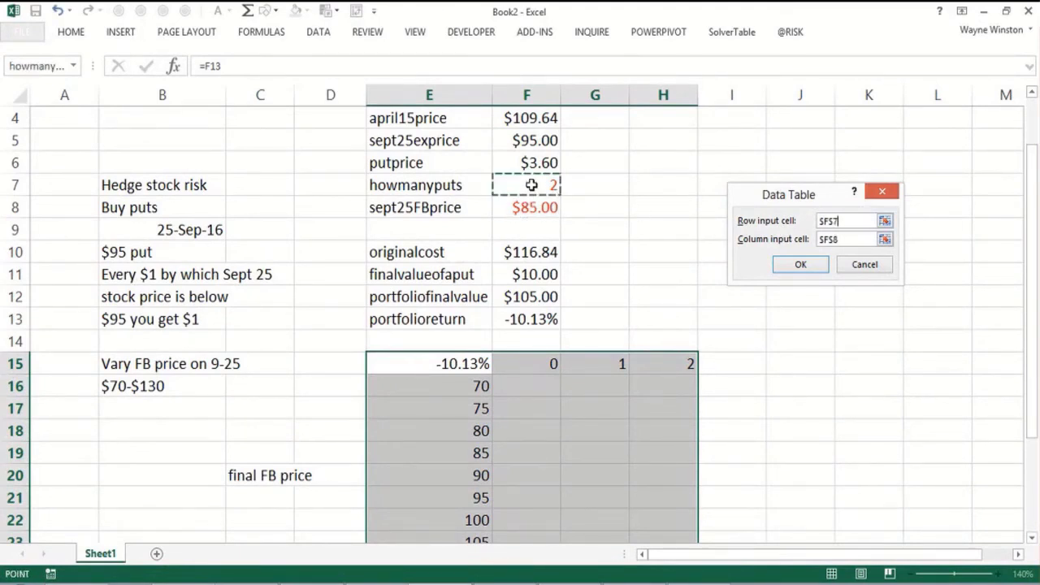
left_click(797, 264)
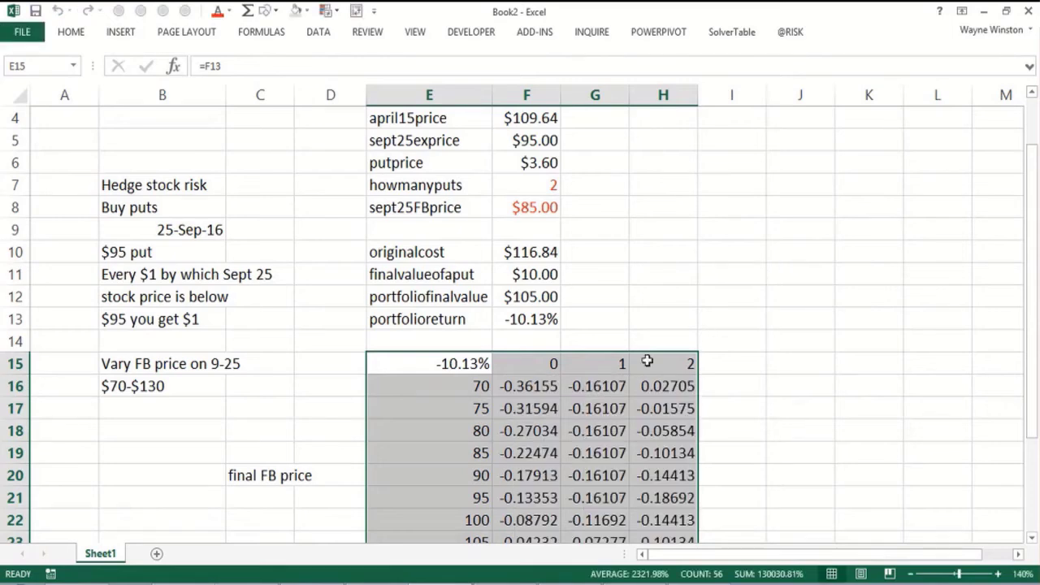
- Format the returns in F16:H28 as two-decimal percentages
left_click_drag(534, 388, 662, 410)
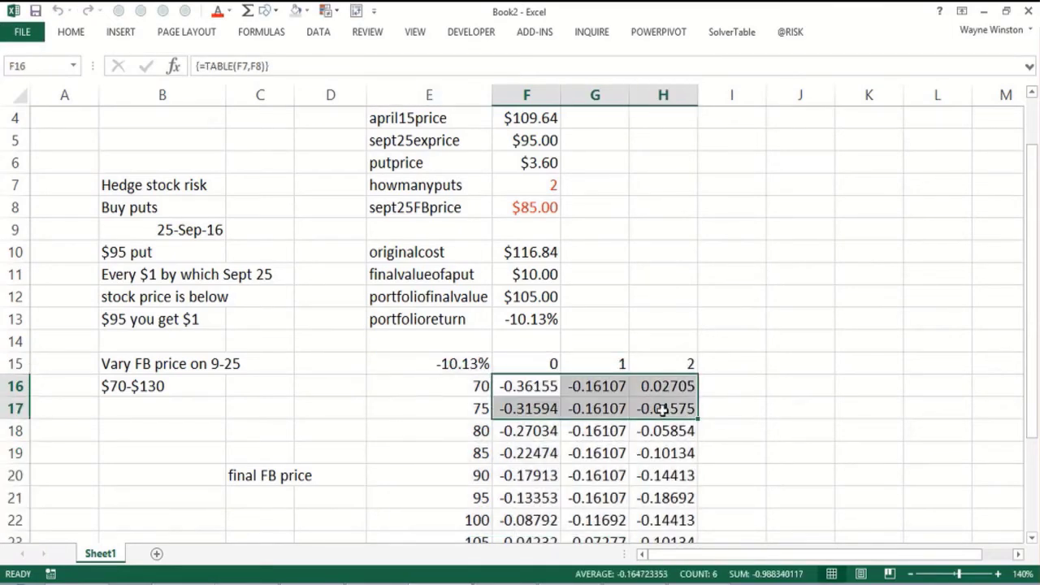
key("ctrl+shift+Down")
key("ctrl+1")
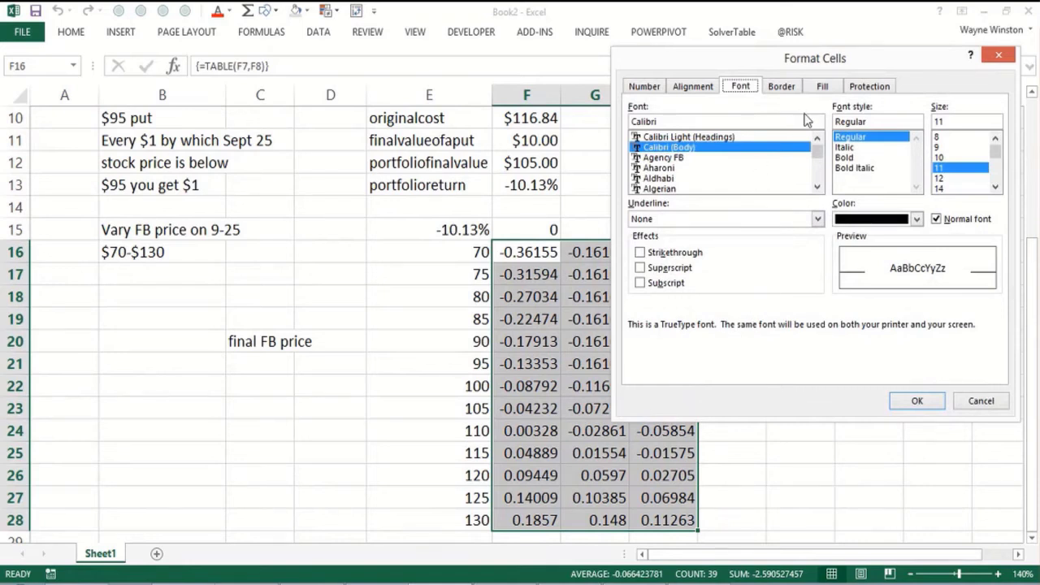
left_click(646, 87)
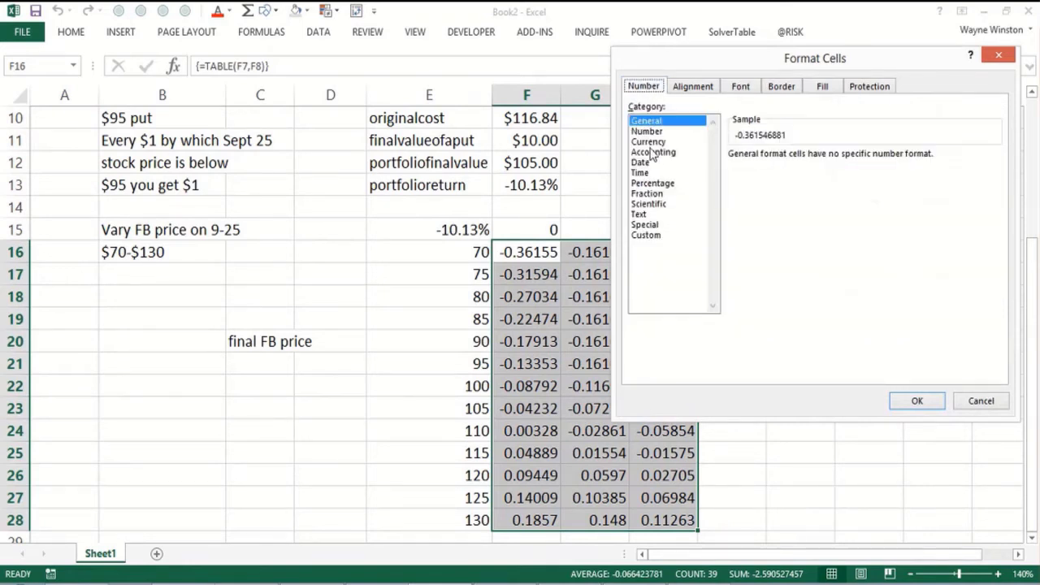
left_click(662, 183)
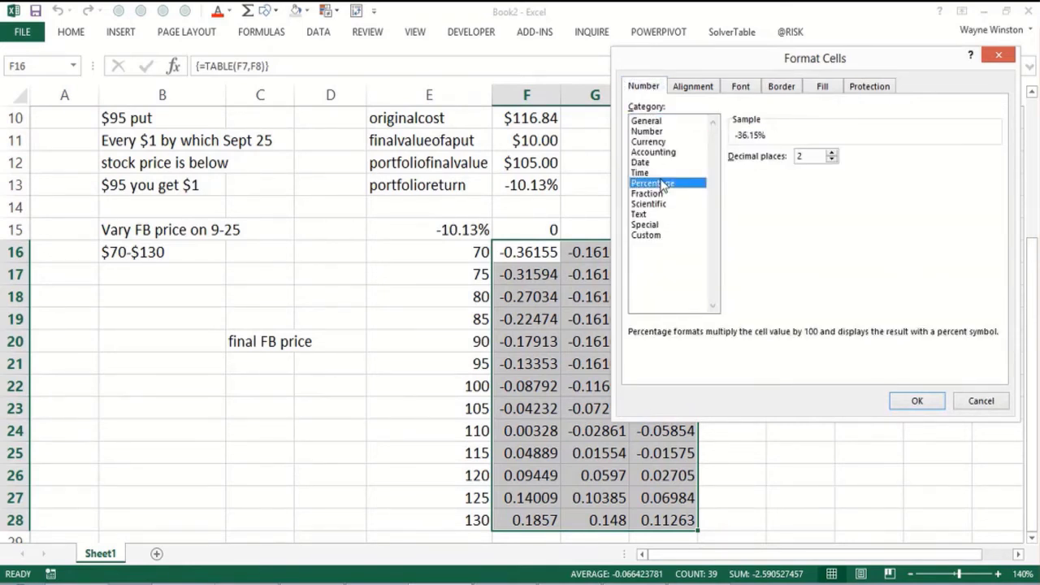
left_click(916, 400)
- Format the prices in E16:E28 as Currency, $70.00 to $130.00
left_click_drag(457, 260, 459, 518)
key("ctrl+1")
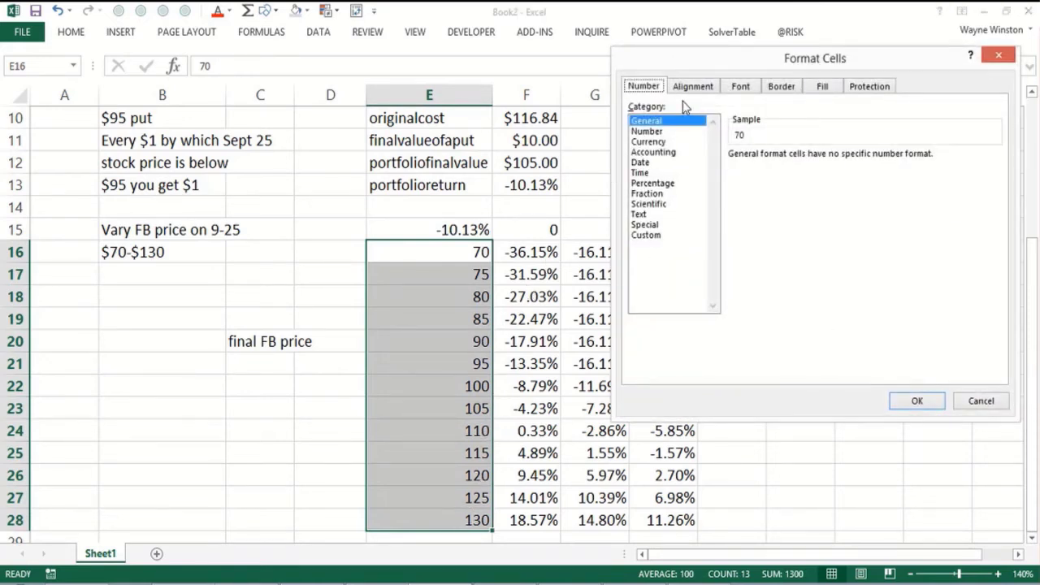
left_click(670, 142)
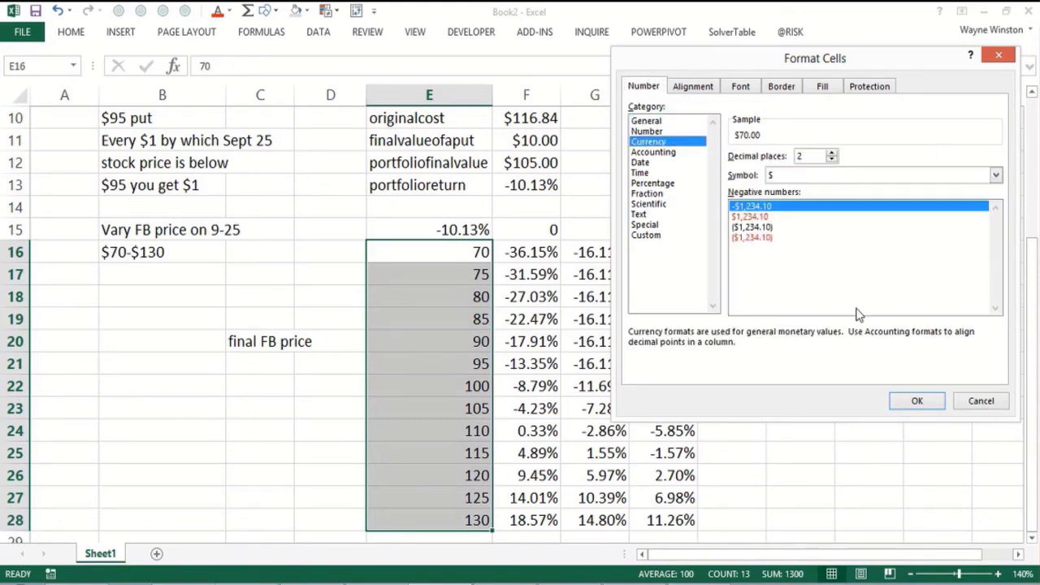
left_click(910, 401)
left_click(852, 401)
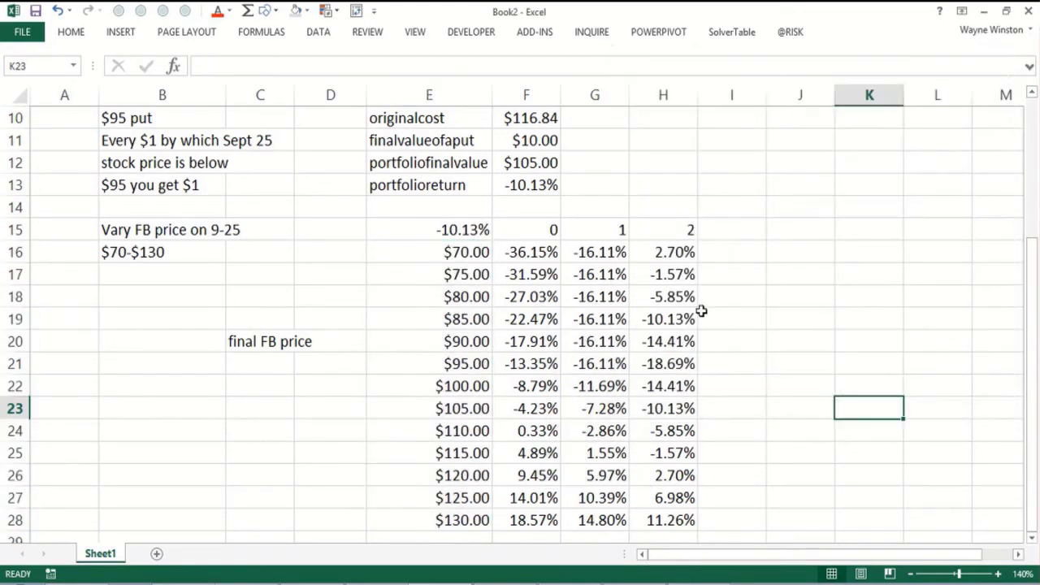
left_click(539, 253)
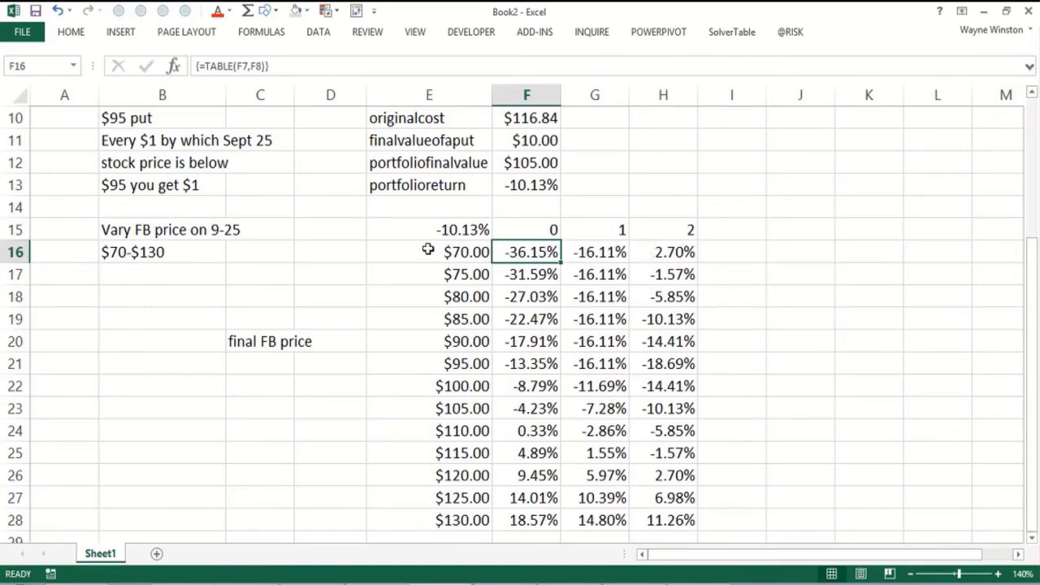
left_click(485, 252)
left_click(655, 258)
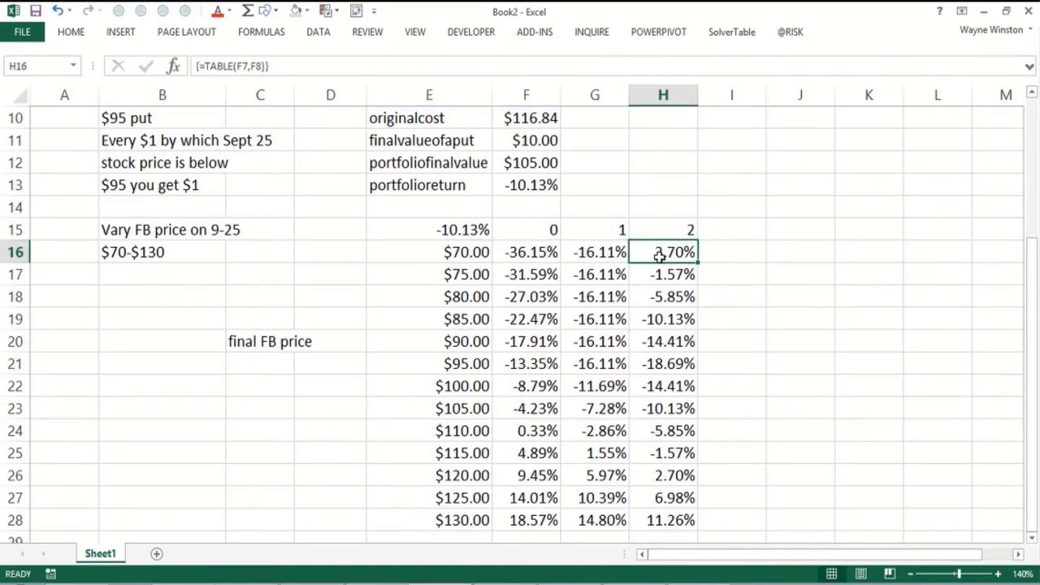
left_click(526, 253)
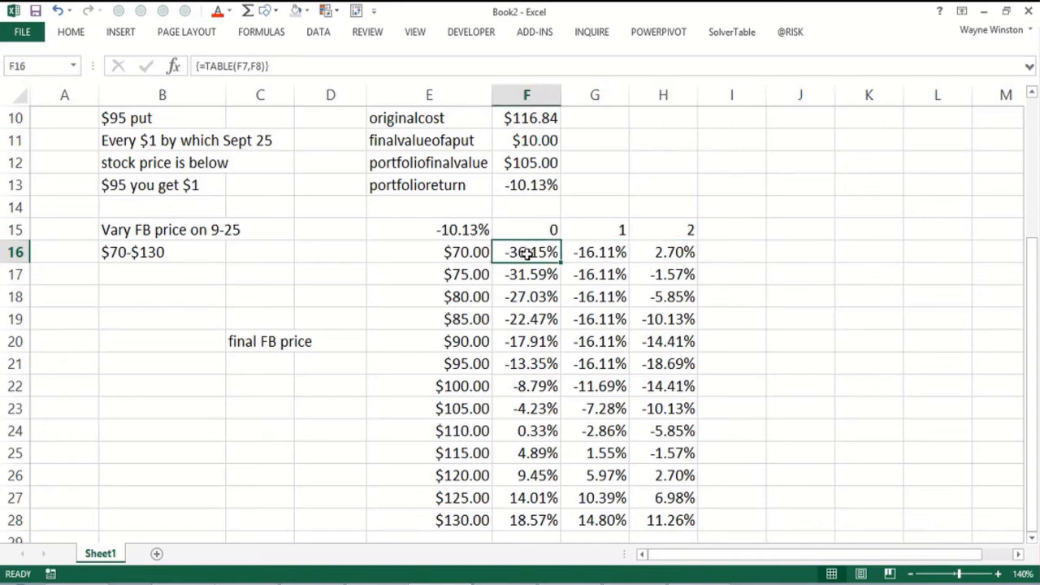
left_click(528, 520)
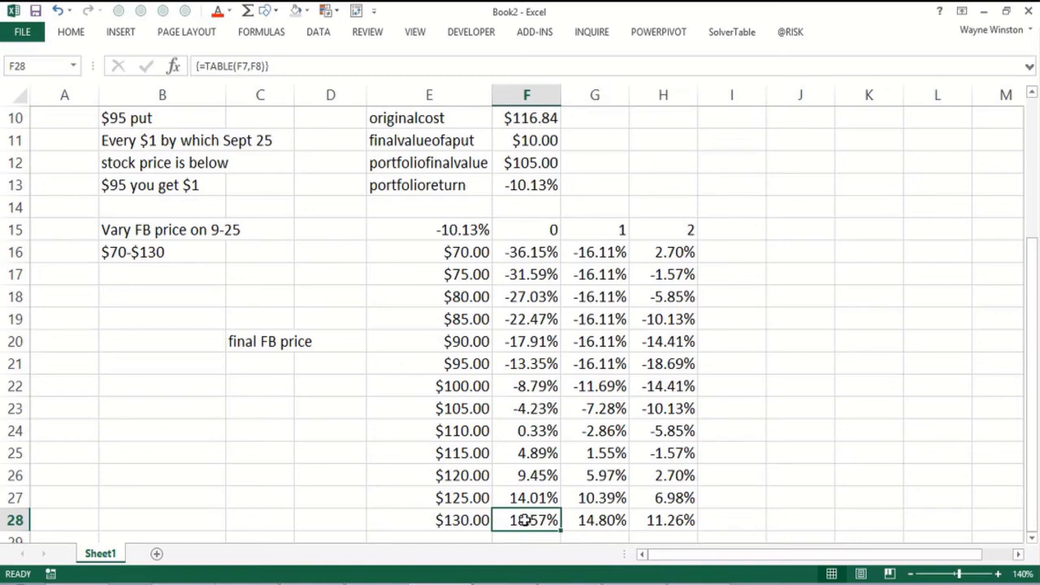
left_click(666, 524)
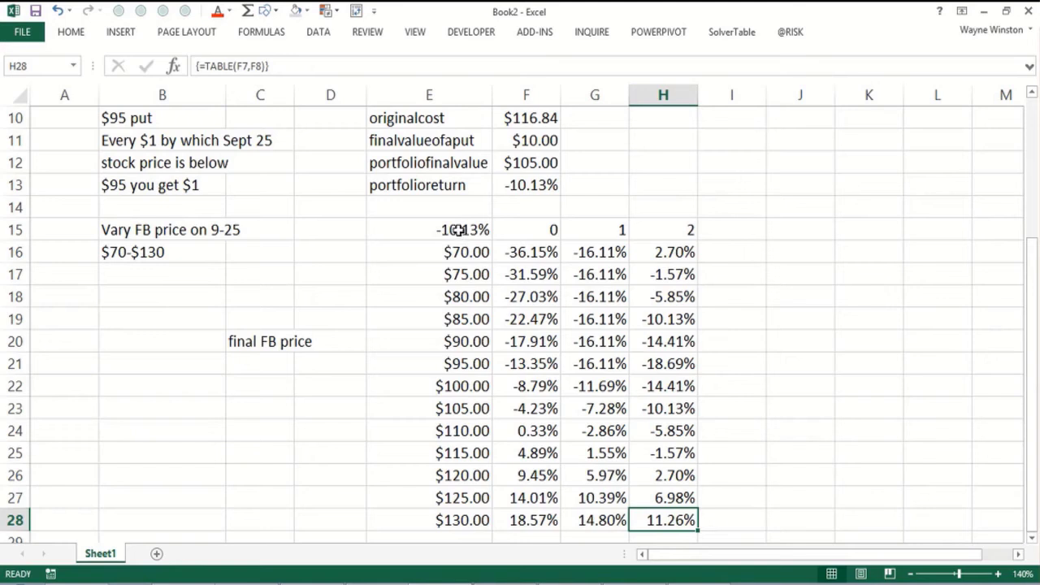
- Copy the returns table E15:H28 and paste it as plain values at K17
left_click_drag(459, 229, 646, 520)
key("ctrl+c")
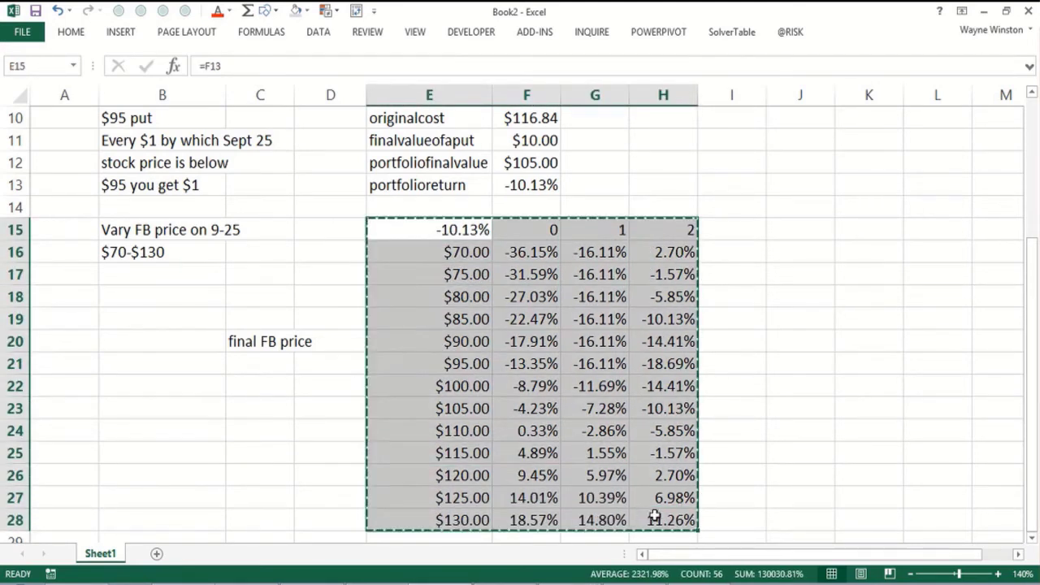
left_click(1019, 555)
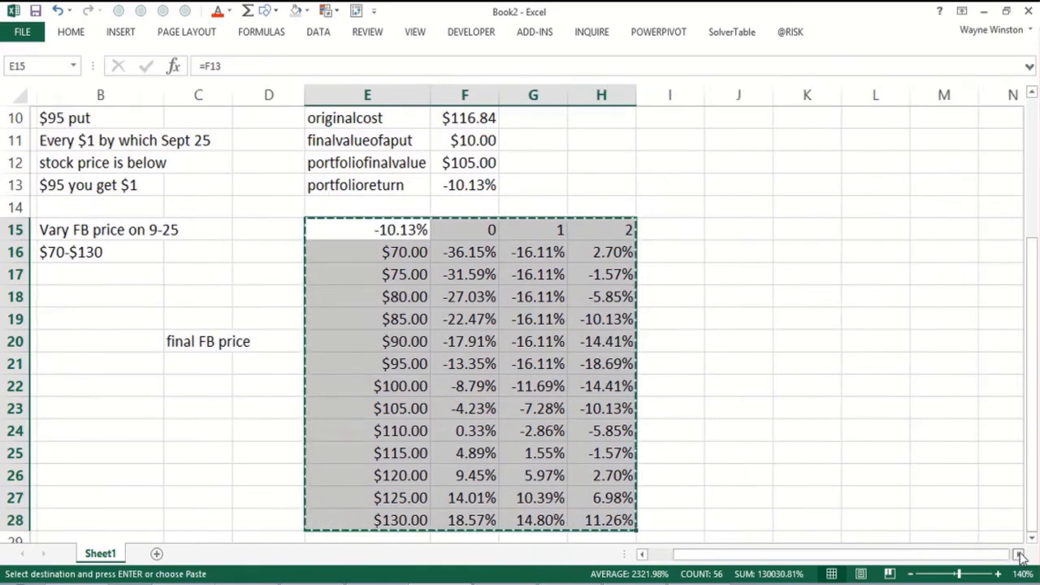
left_click(1019, 555)
left_click(664, 277)
right_click(665, 277)
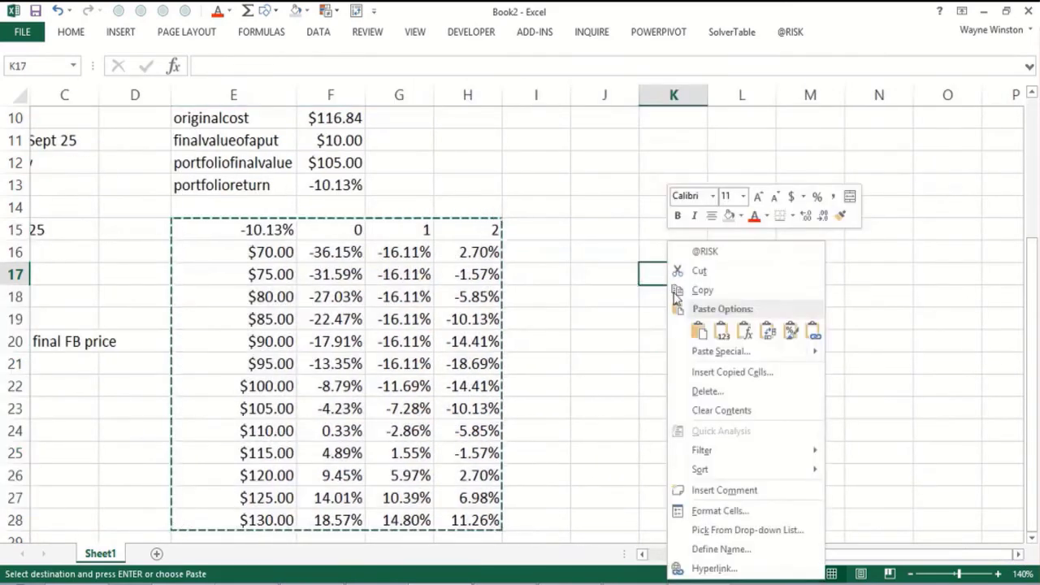
left_click(719, 332)
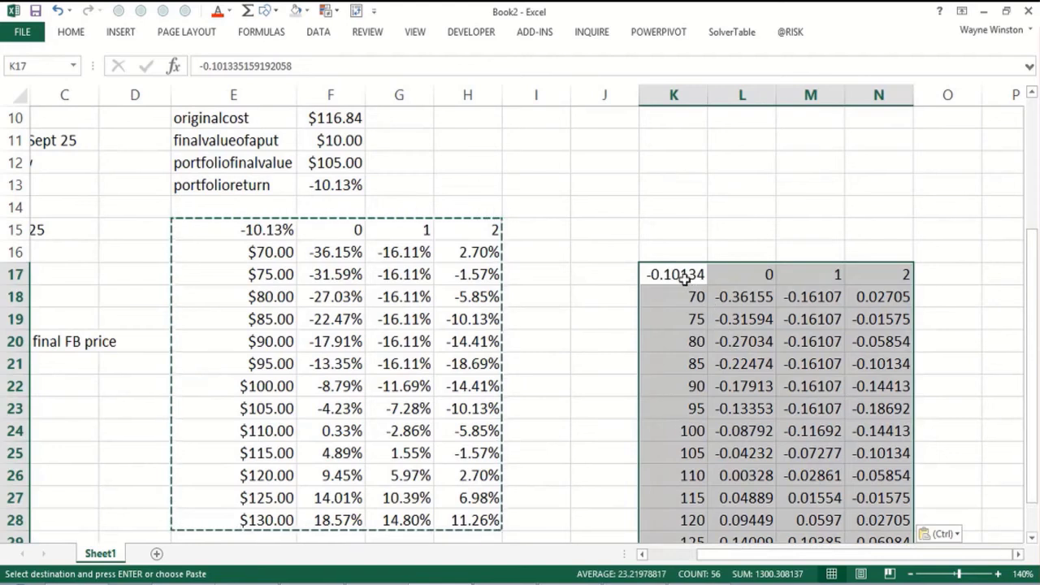
- Replace the pasted top row with headers 0 puts, 1 put, 2 puts, then select K17:N30
left_click_drag(673, 274, 878, 276)
key("Delete")
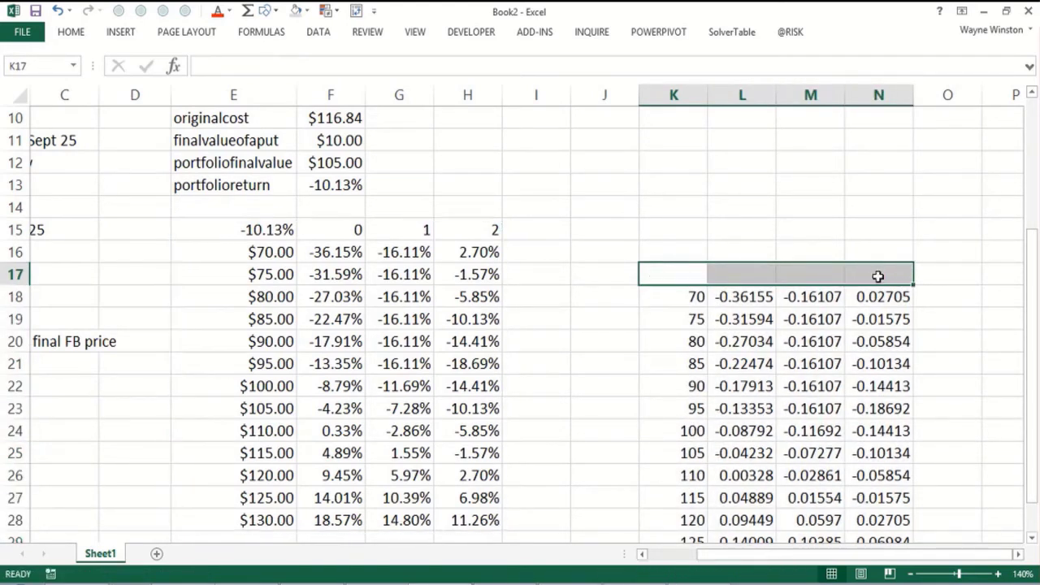
key("Left")
key("Right")
key("Right")
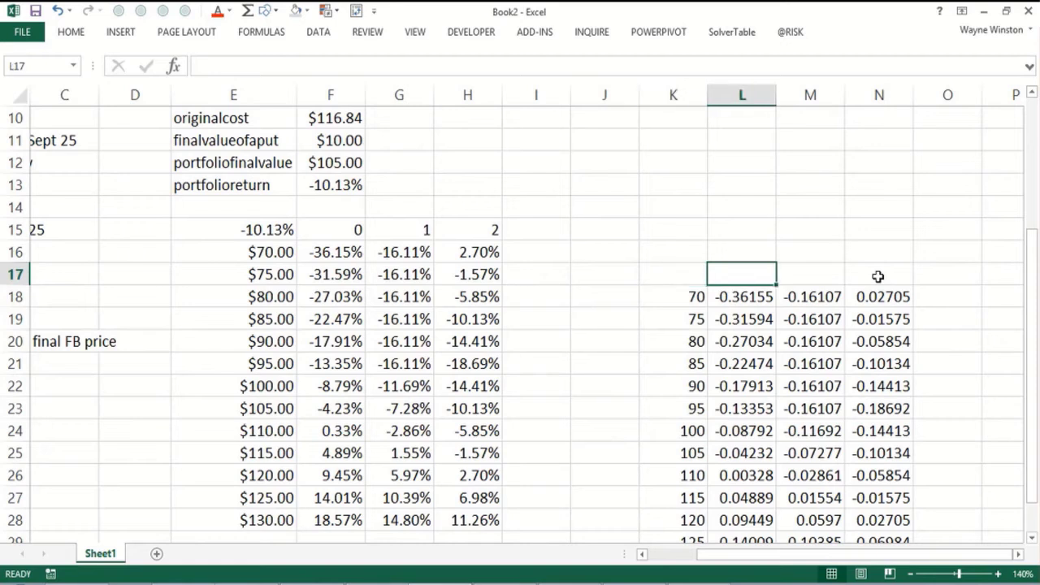
type("0 puts")
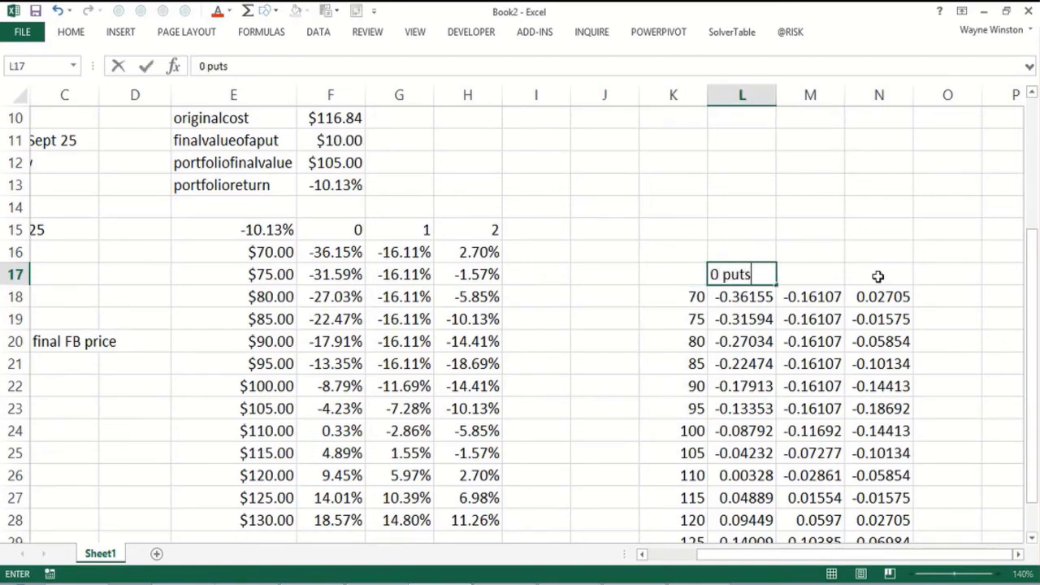
key("Tab")
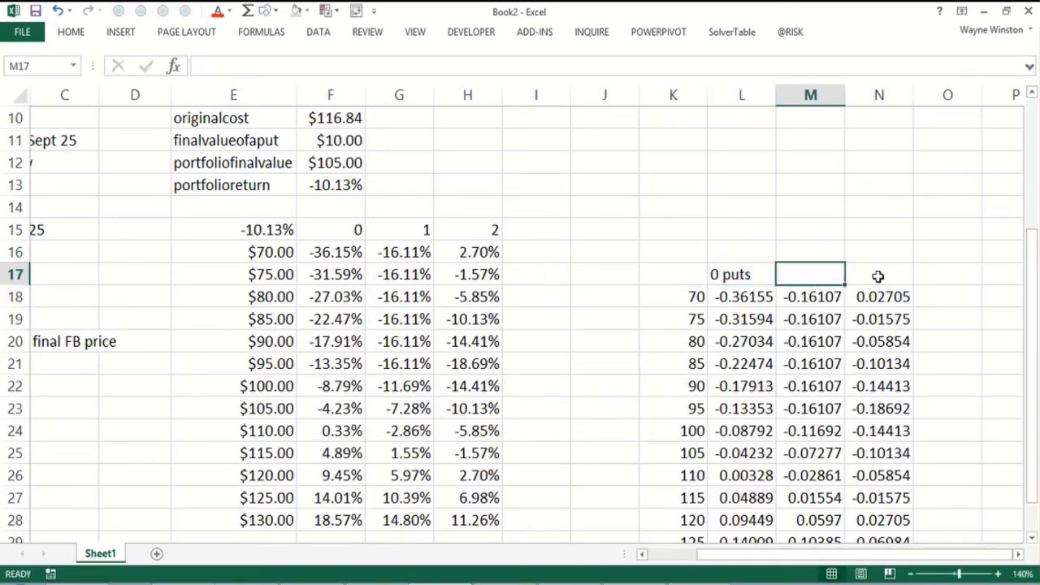
type("1")
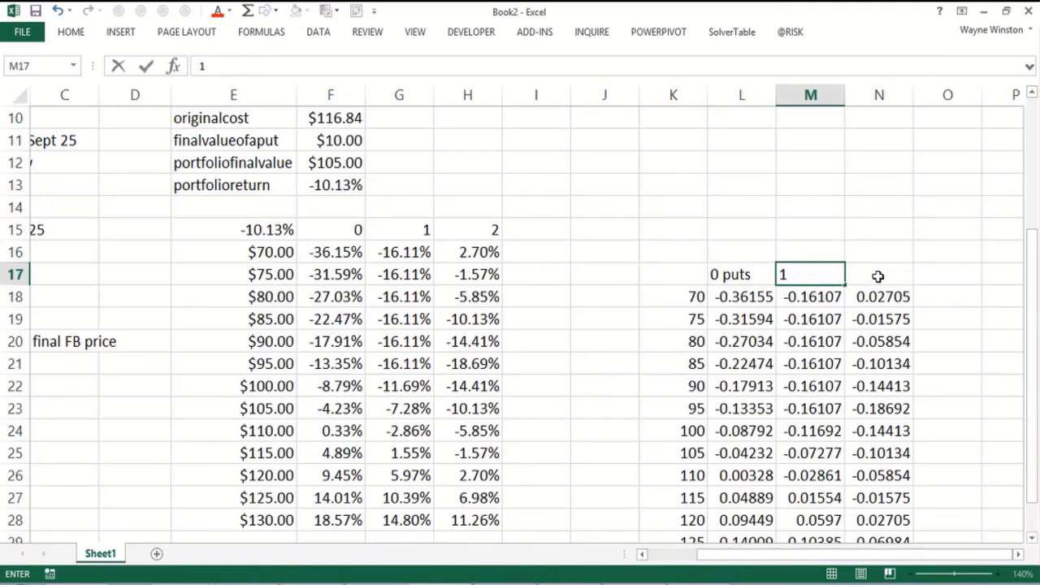
type(" put")
key("Tab")
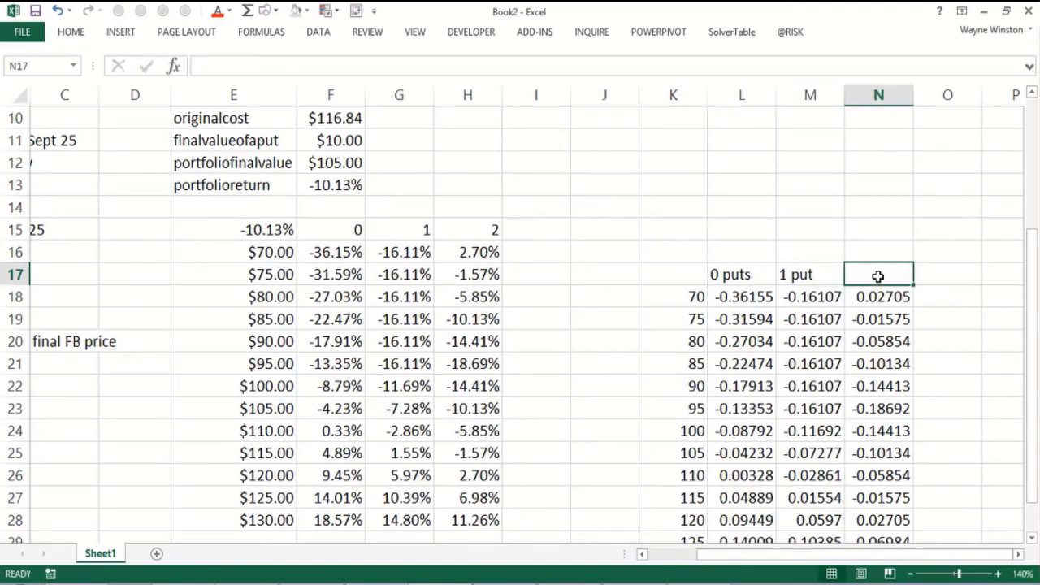
type("2 puts")
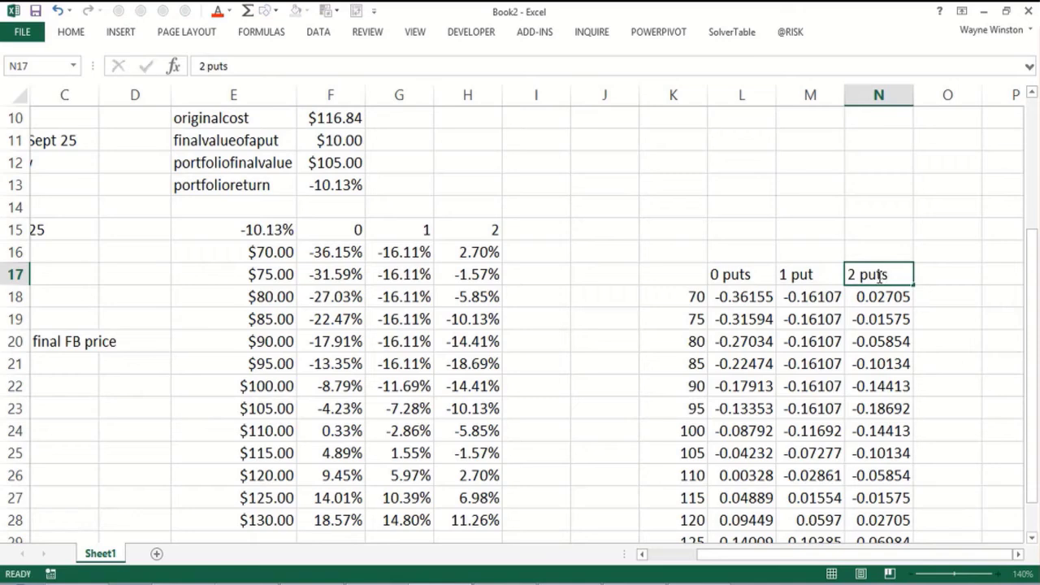
key("Return")
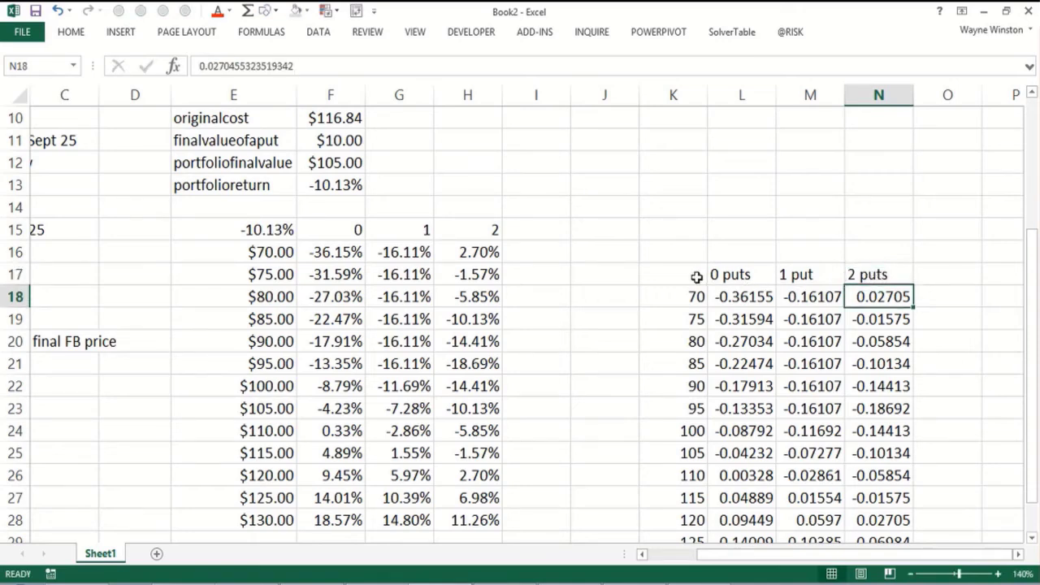
left_click_drag(697, 277, 865, 298)
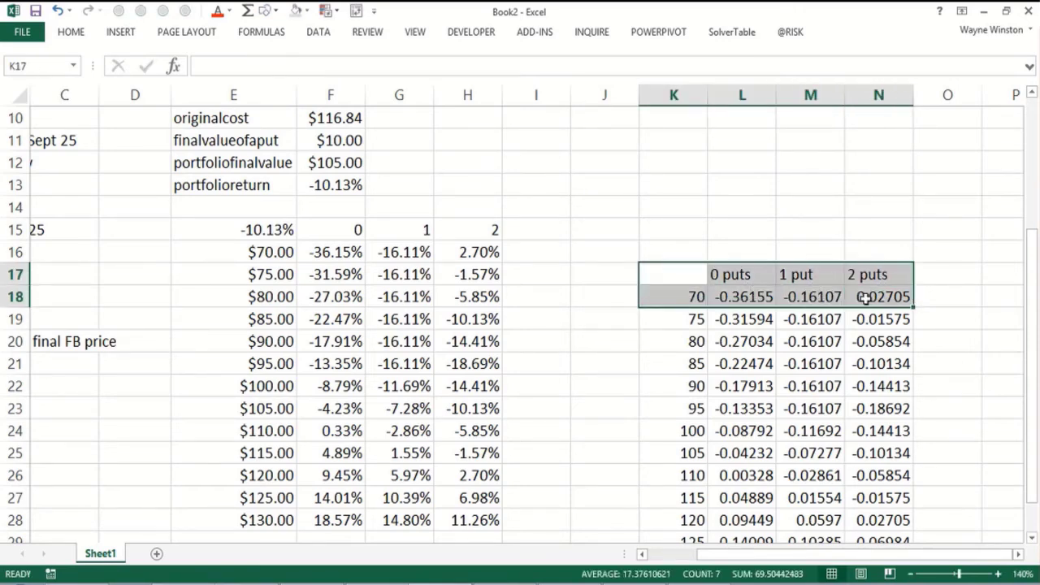
key("ctrl+shift+Down")
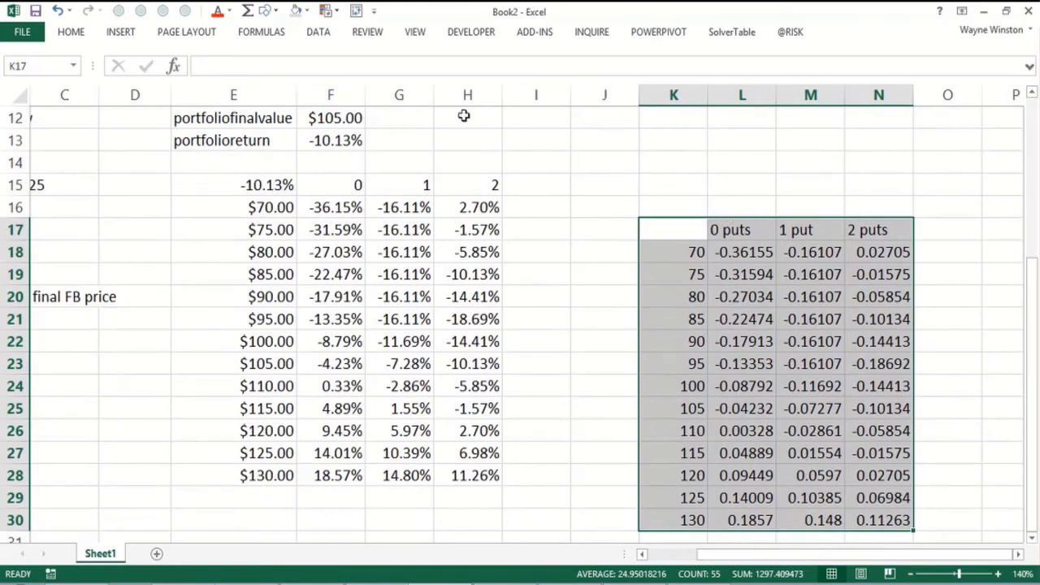
- Insert a 2-D line chart of the returns, place it beside the data, and title it 'Hedging FB'
left_click(122, 32)
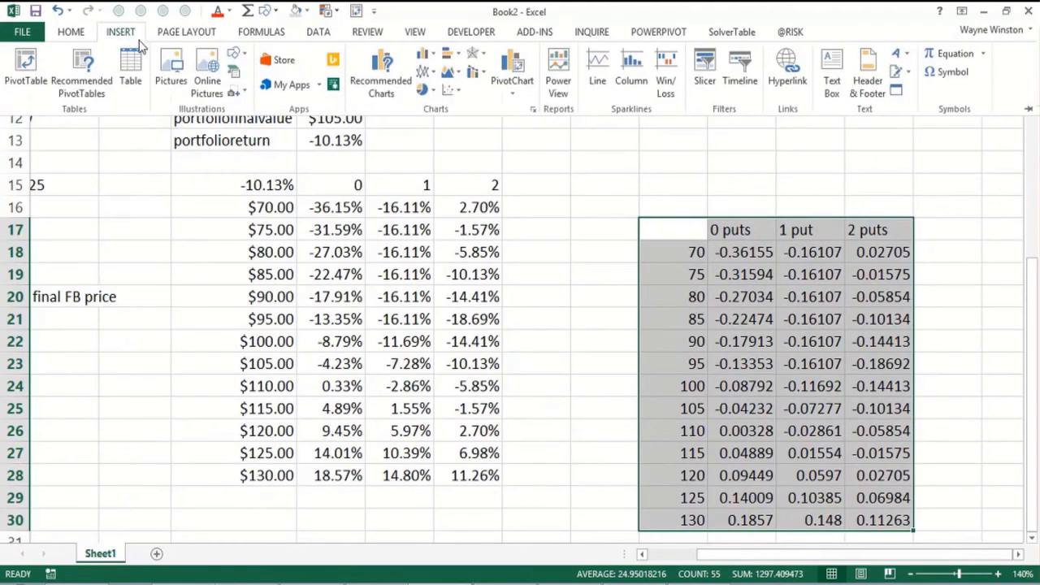
left_click(424, 73)
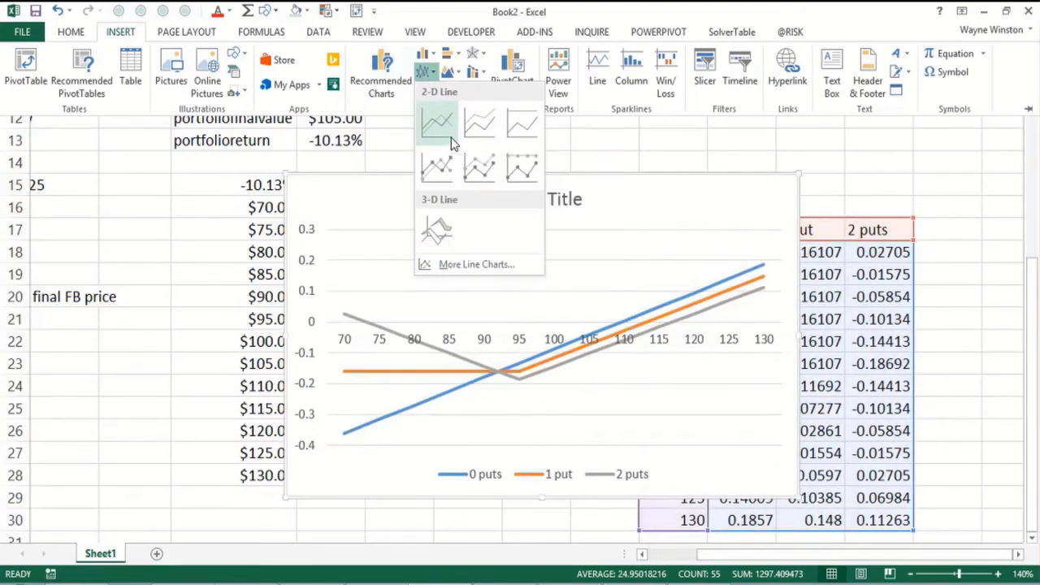
left_click(450, 140)
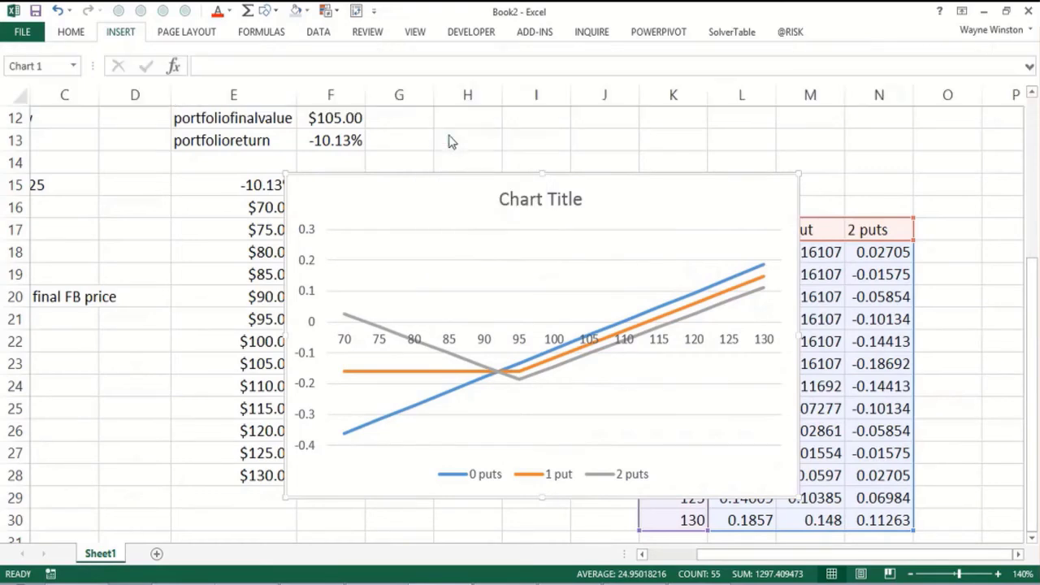
left_click_drag(399, 204, 984, 217)
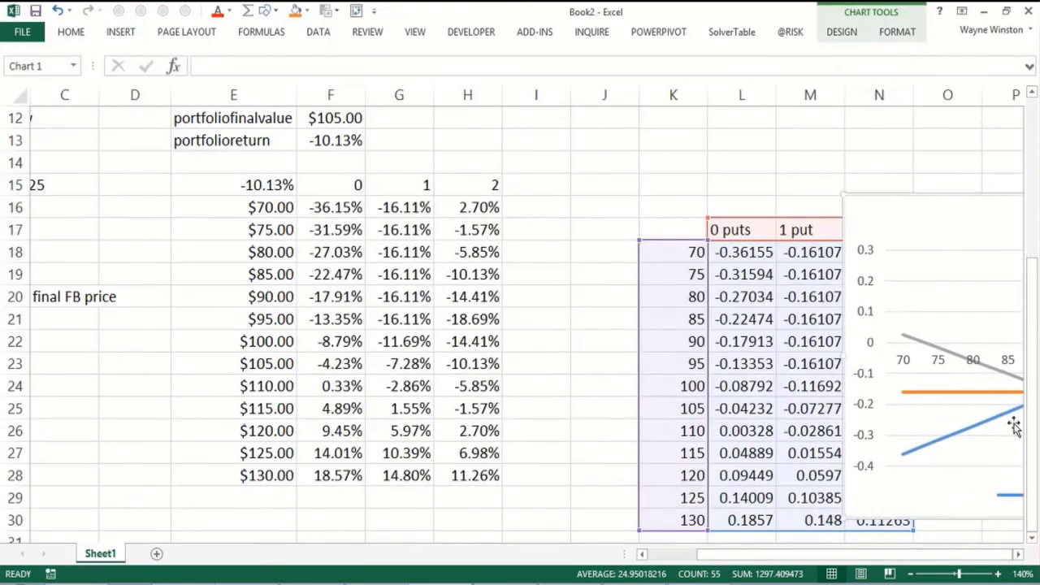
left_click(1018, 553)
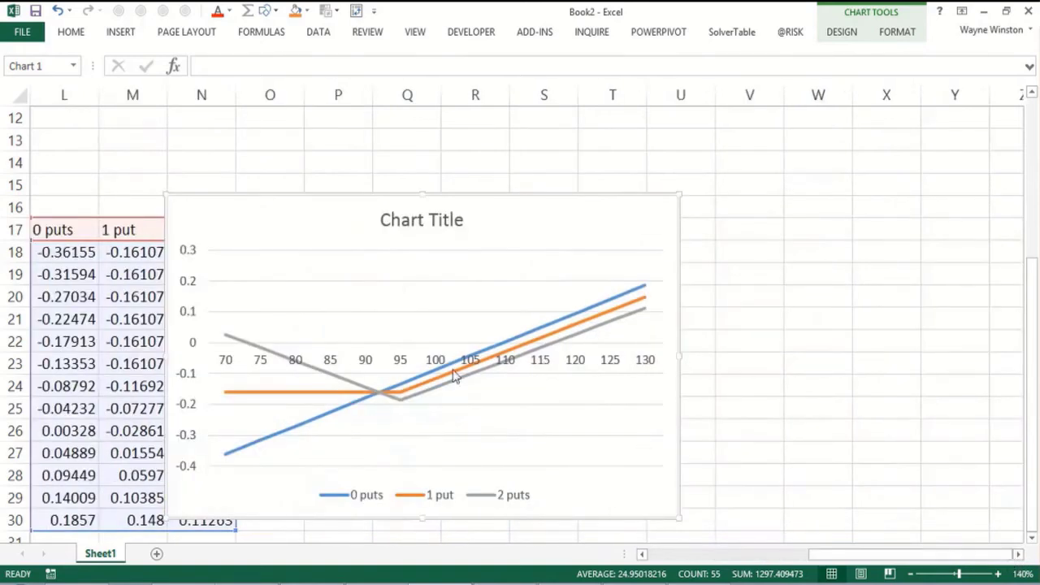
left_click_drag(271, 246, 353, 232)
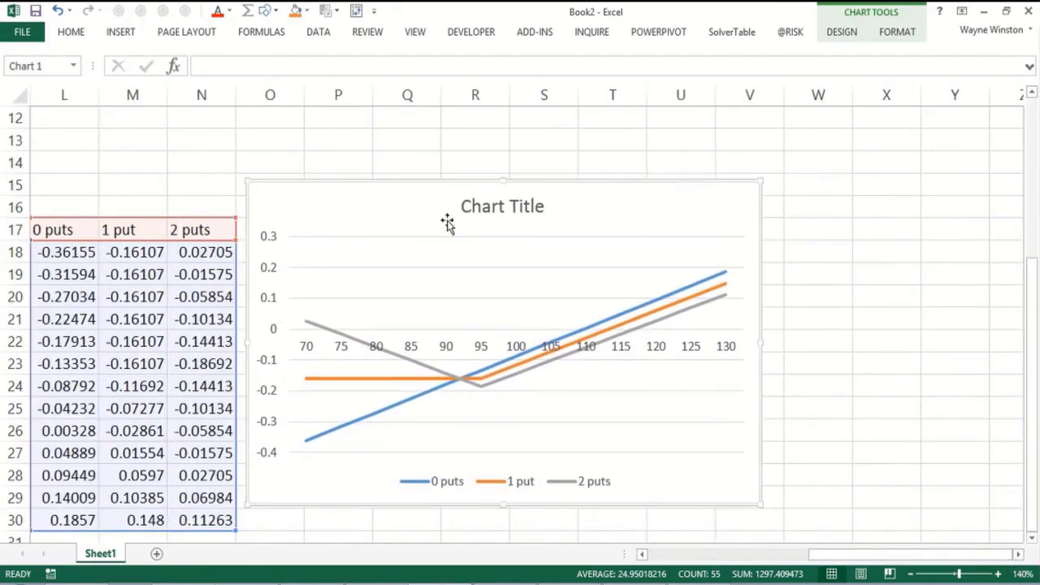
left_click(475, 206)
type("Hedging FB")
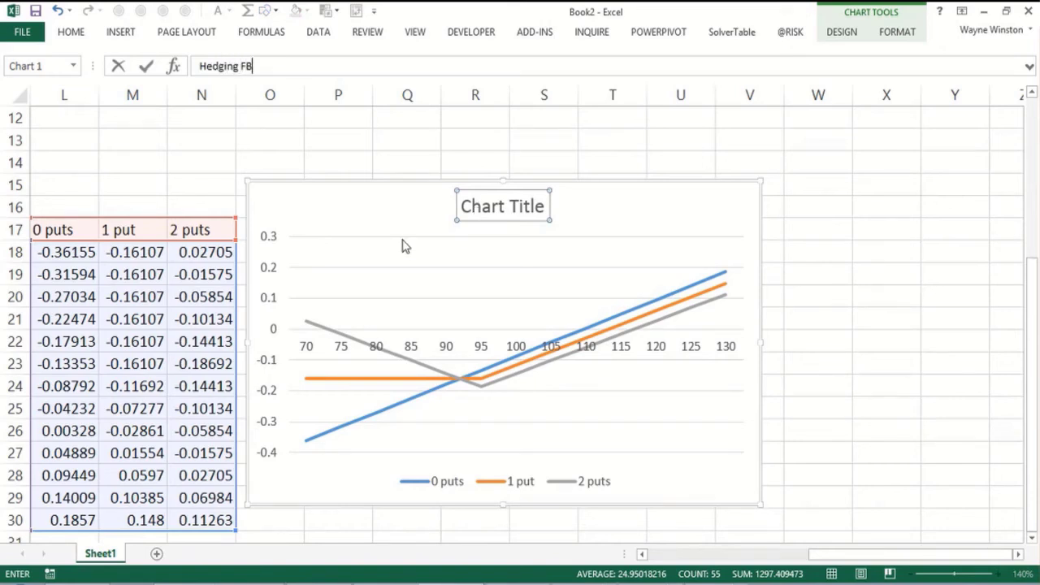
left_click(376, 123)
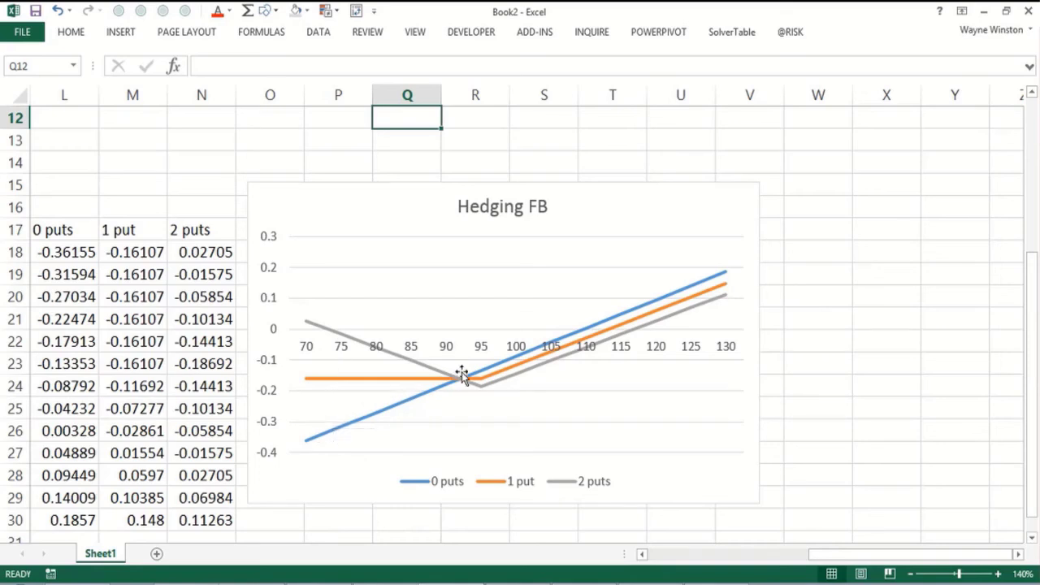
- Switch to the Chrome window showing Amazon search results for Excel and analytics books
mouse_move(331, 336)
mouse_move(313, 380)
mouse_move(605, 325)
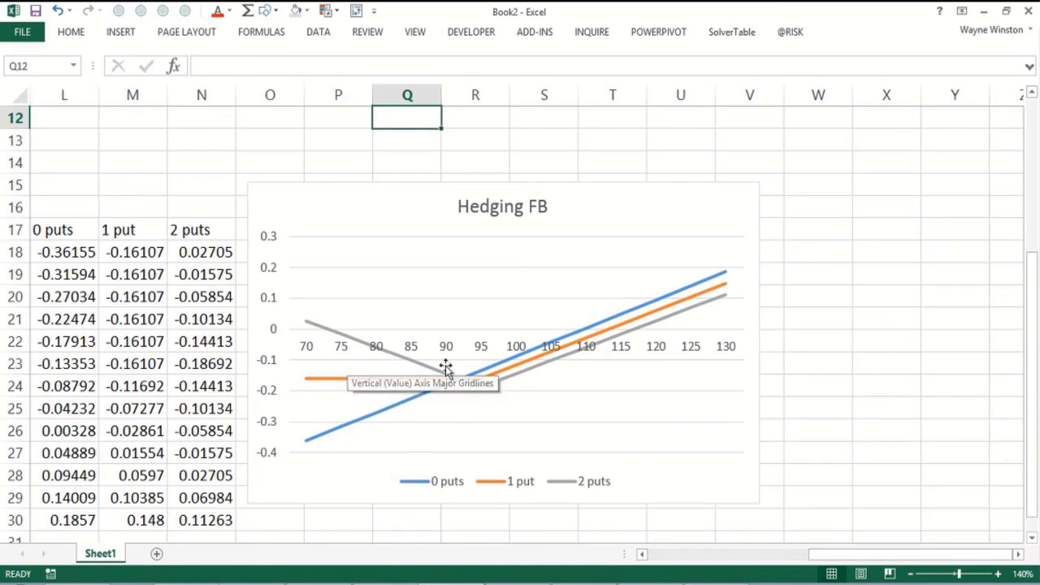
left_click(851, 305)
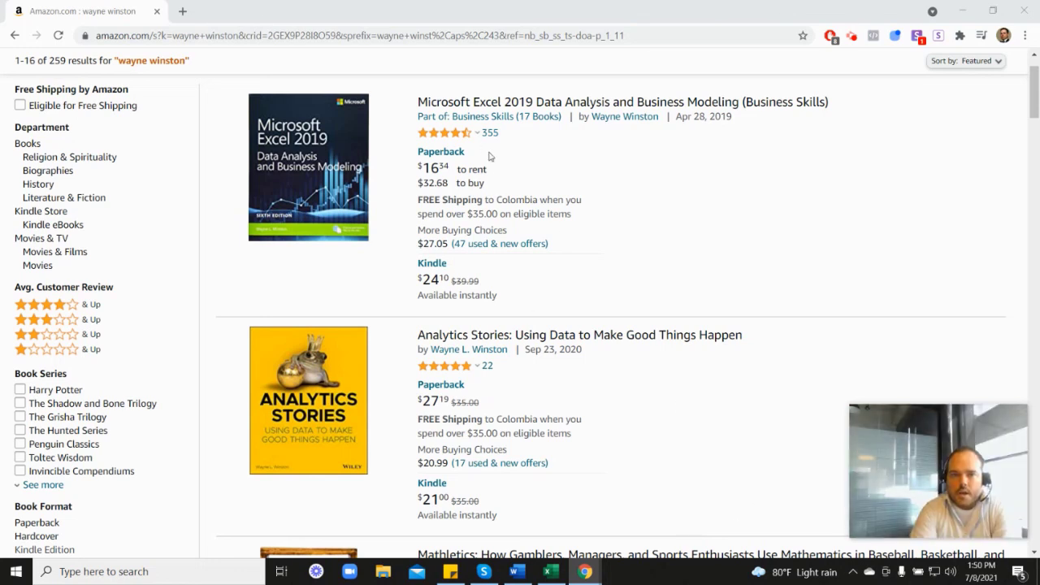
mouse_move(445, 140)
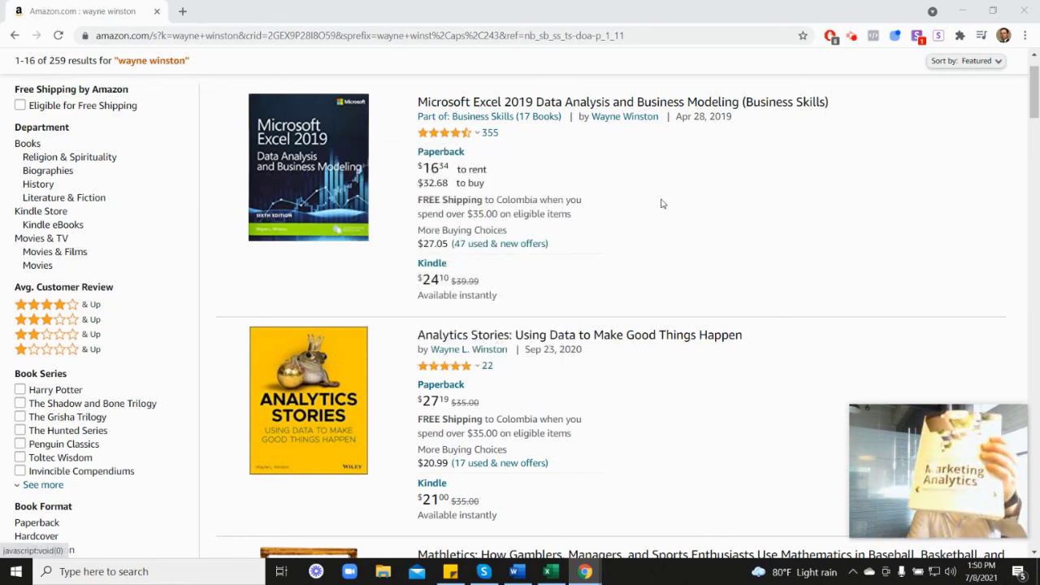
scroll(956, 333, "down", 6)
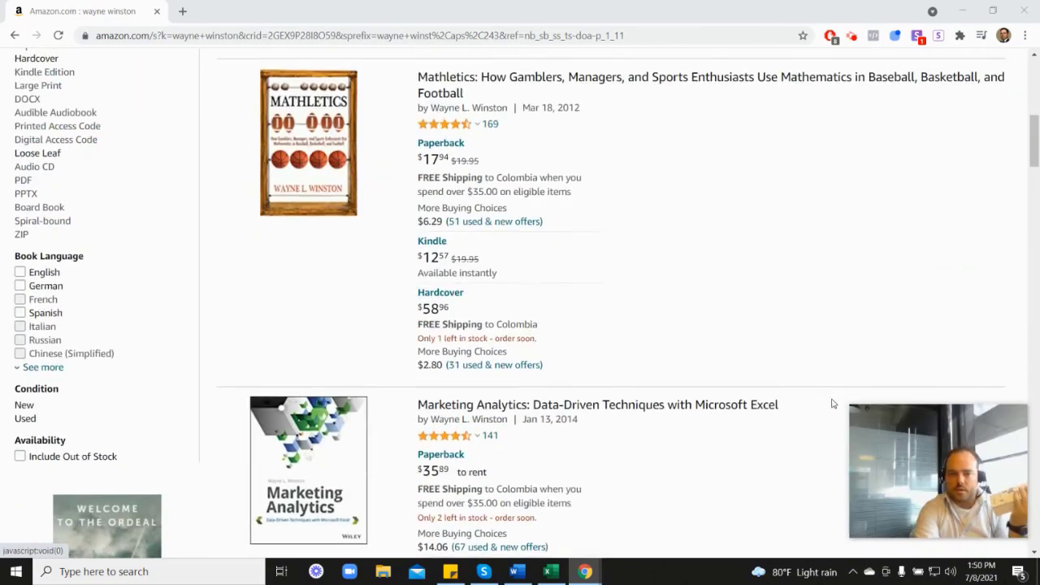
scroll(455, 382, "down", 1)
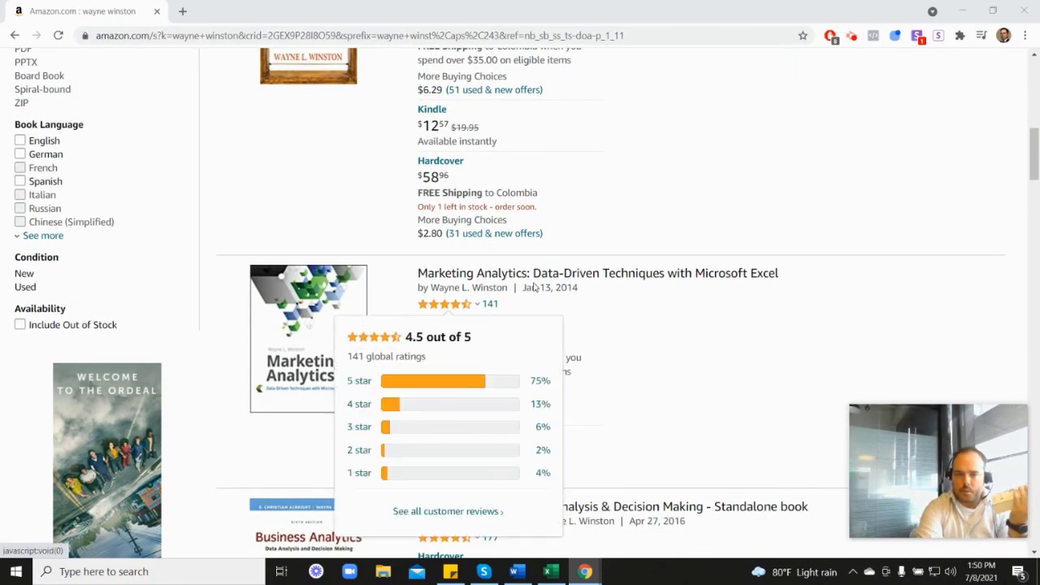
scroll(605, 310, "up", 4)
scroll(604, 309, "up", 2)
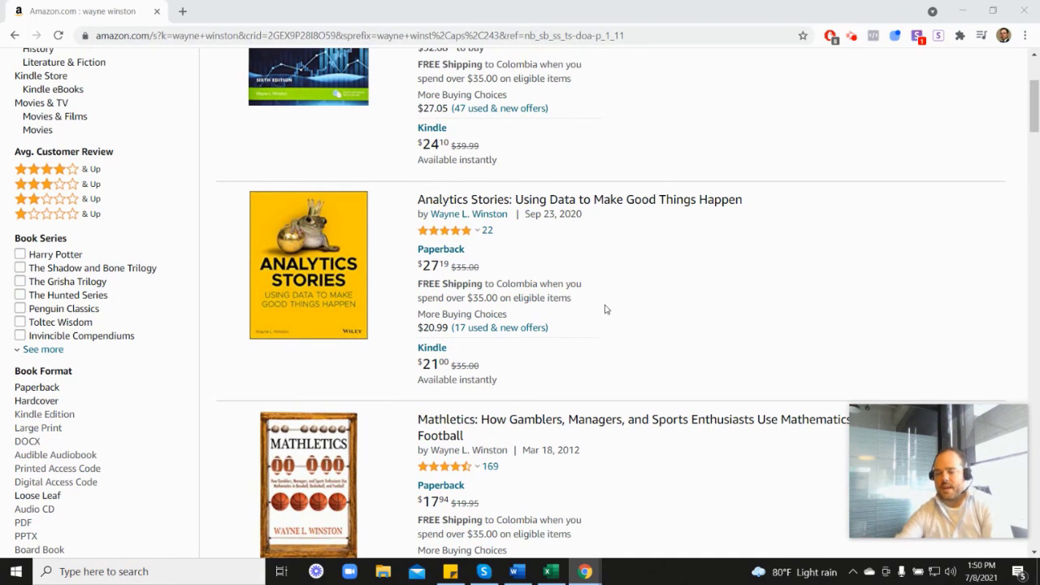